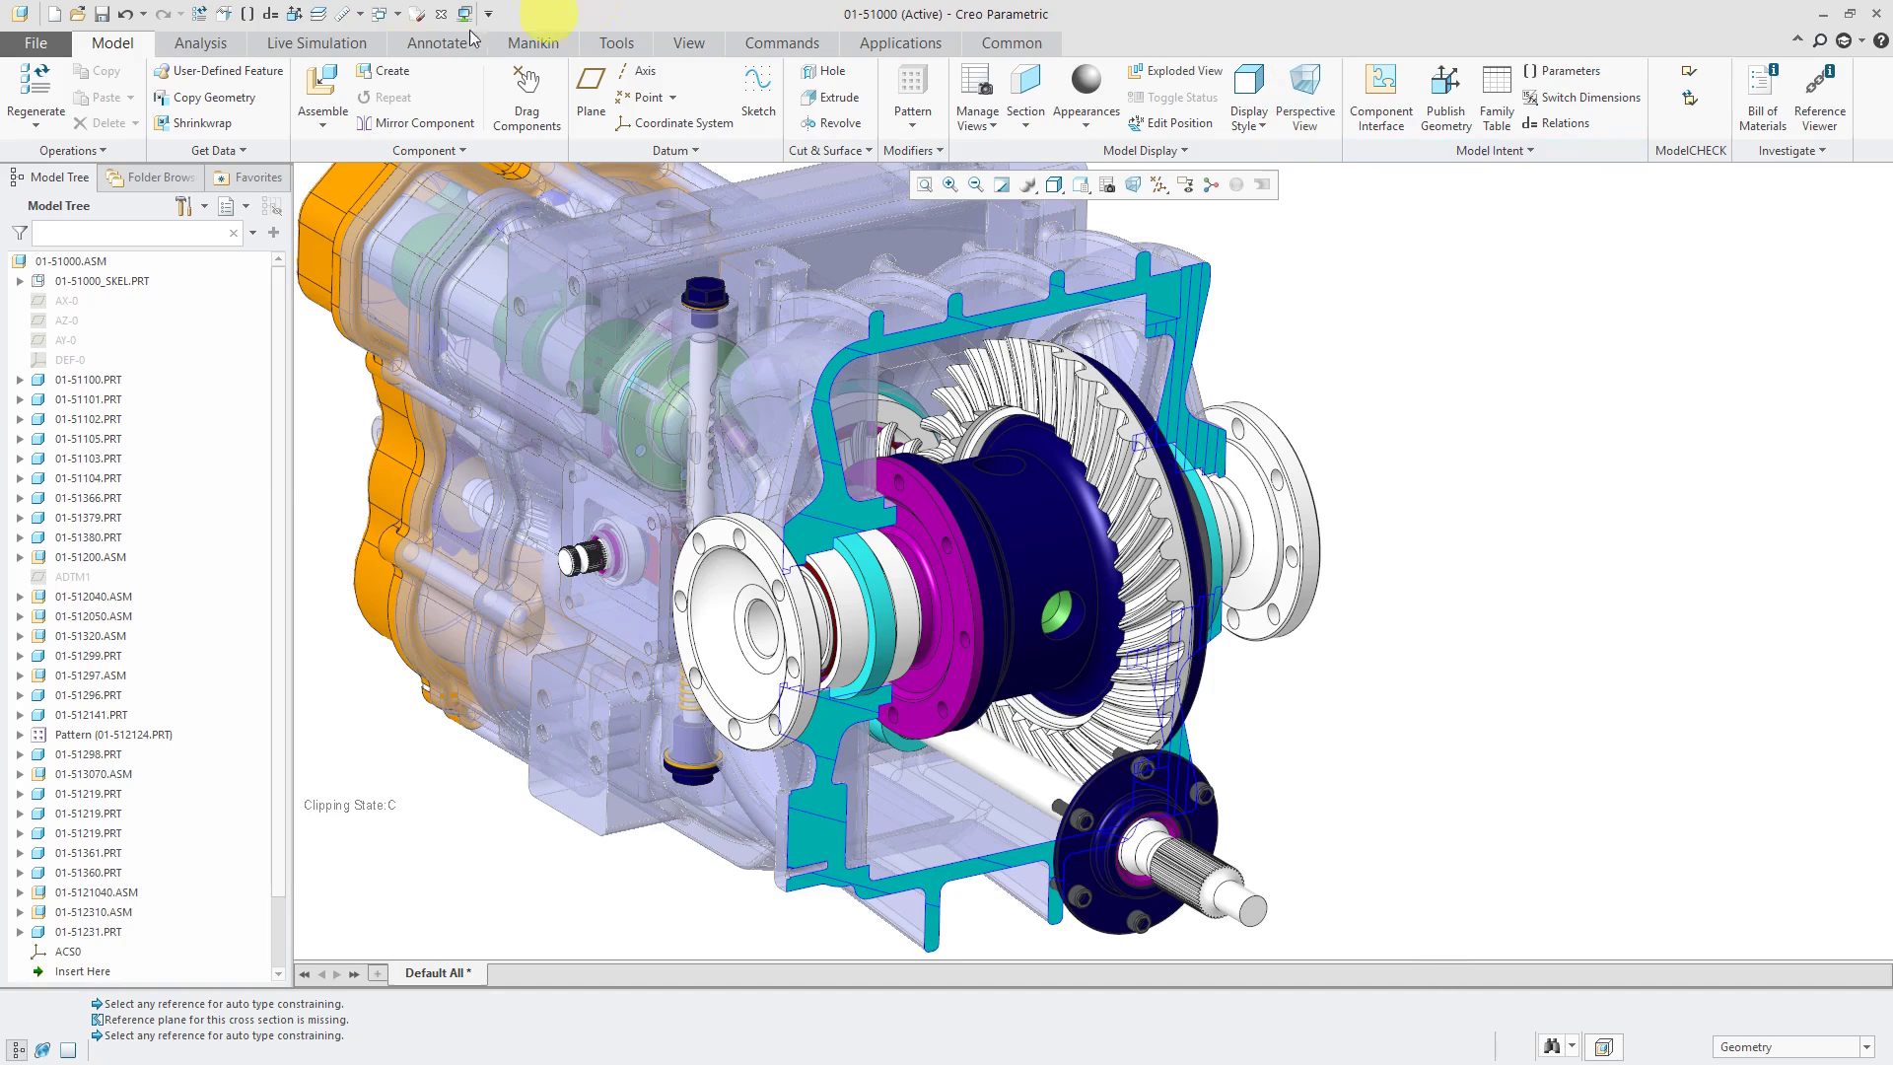
- Select the differential subassembly 01-51200.ASM in the Model Tree to redefine it
{"action": "left_click", "coordinate": [101, 563]}
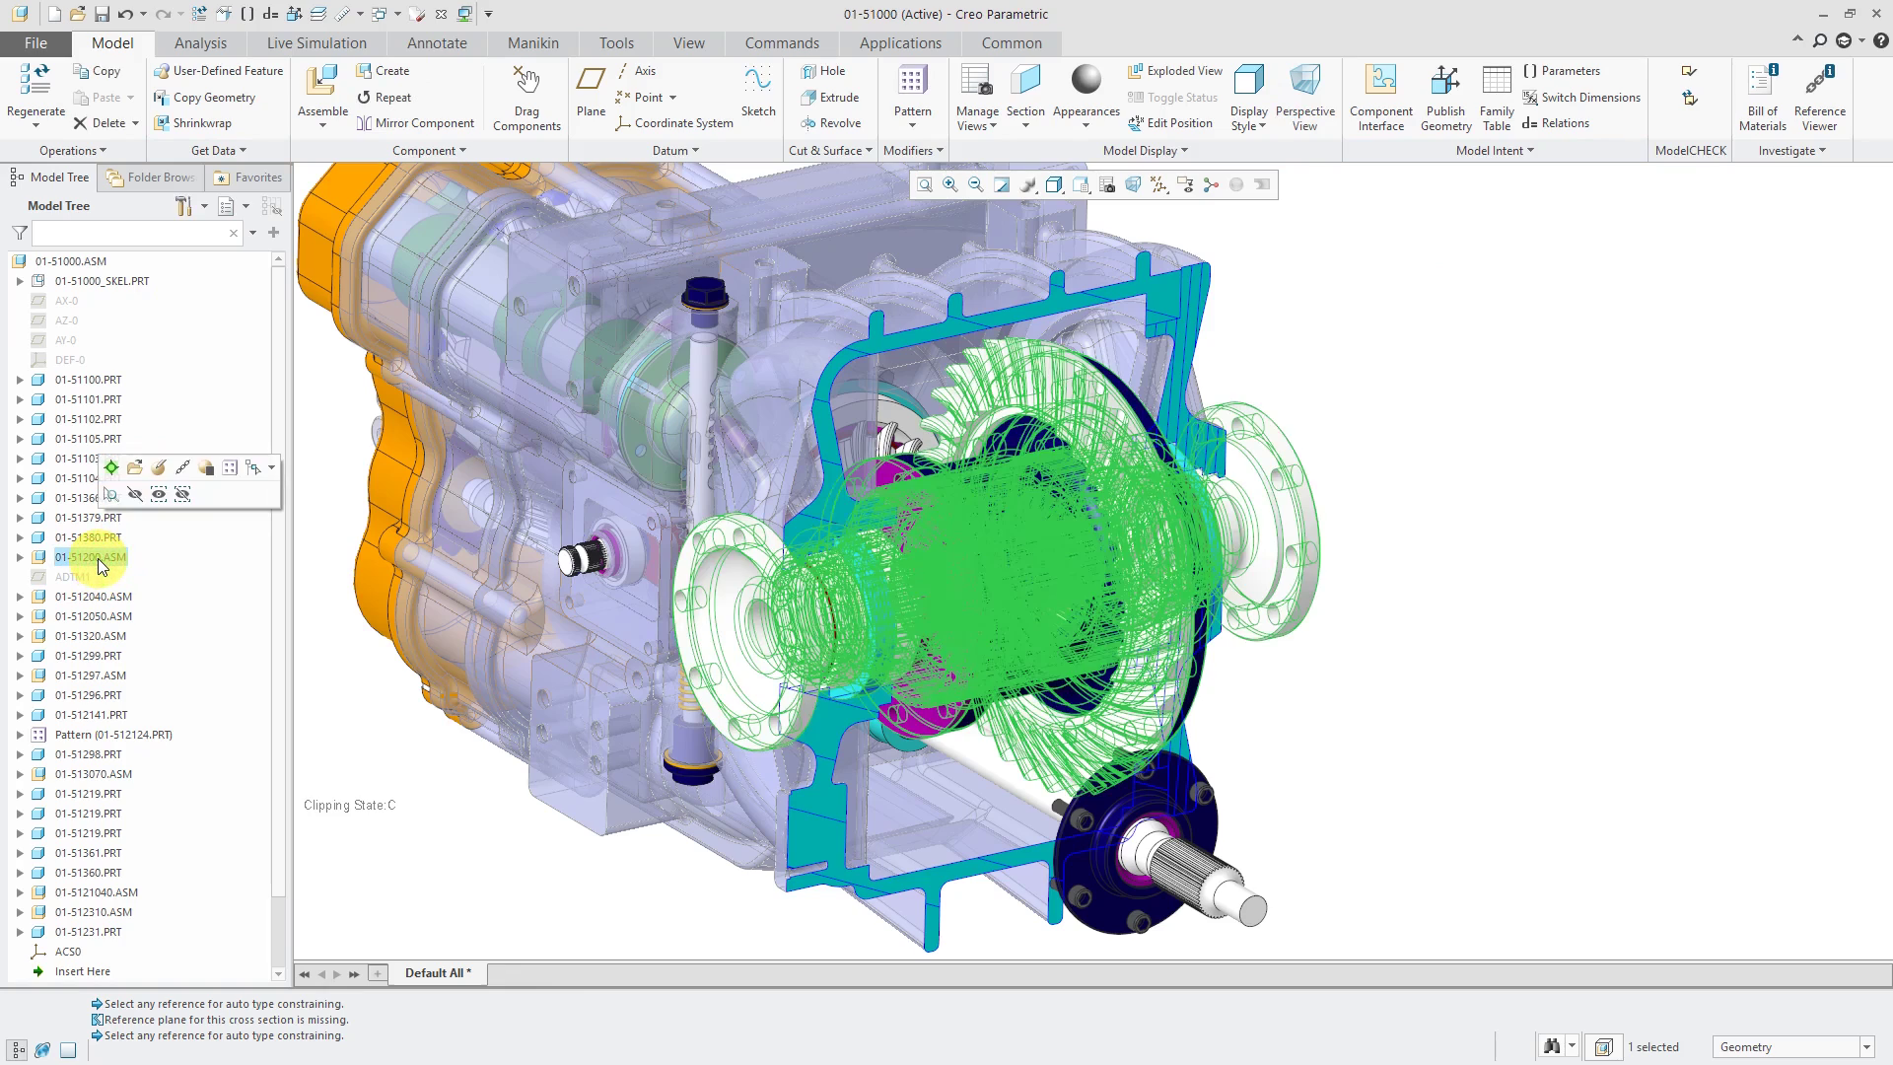
- Disable Allow Assumptions and convert 01-51200's Coincident constraints into a mechanism connection
{"action": "left_click", "coordinate": [166, 470]}
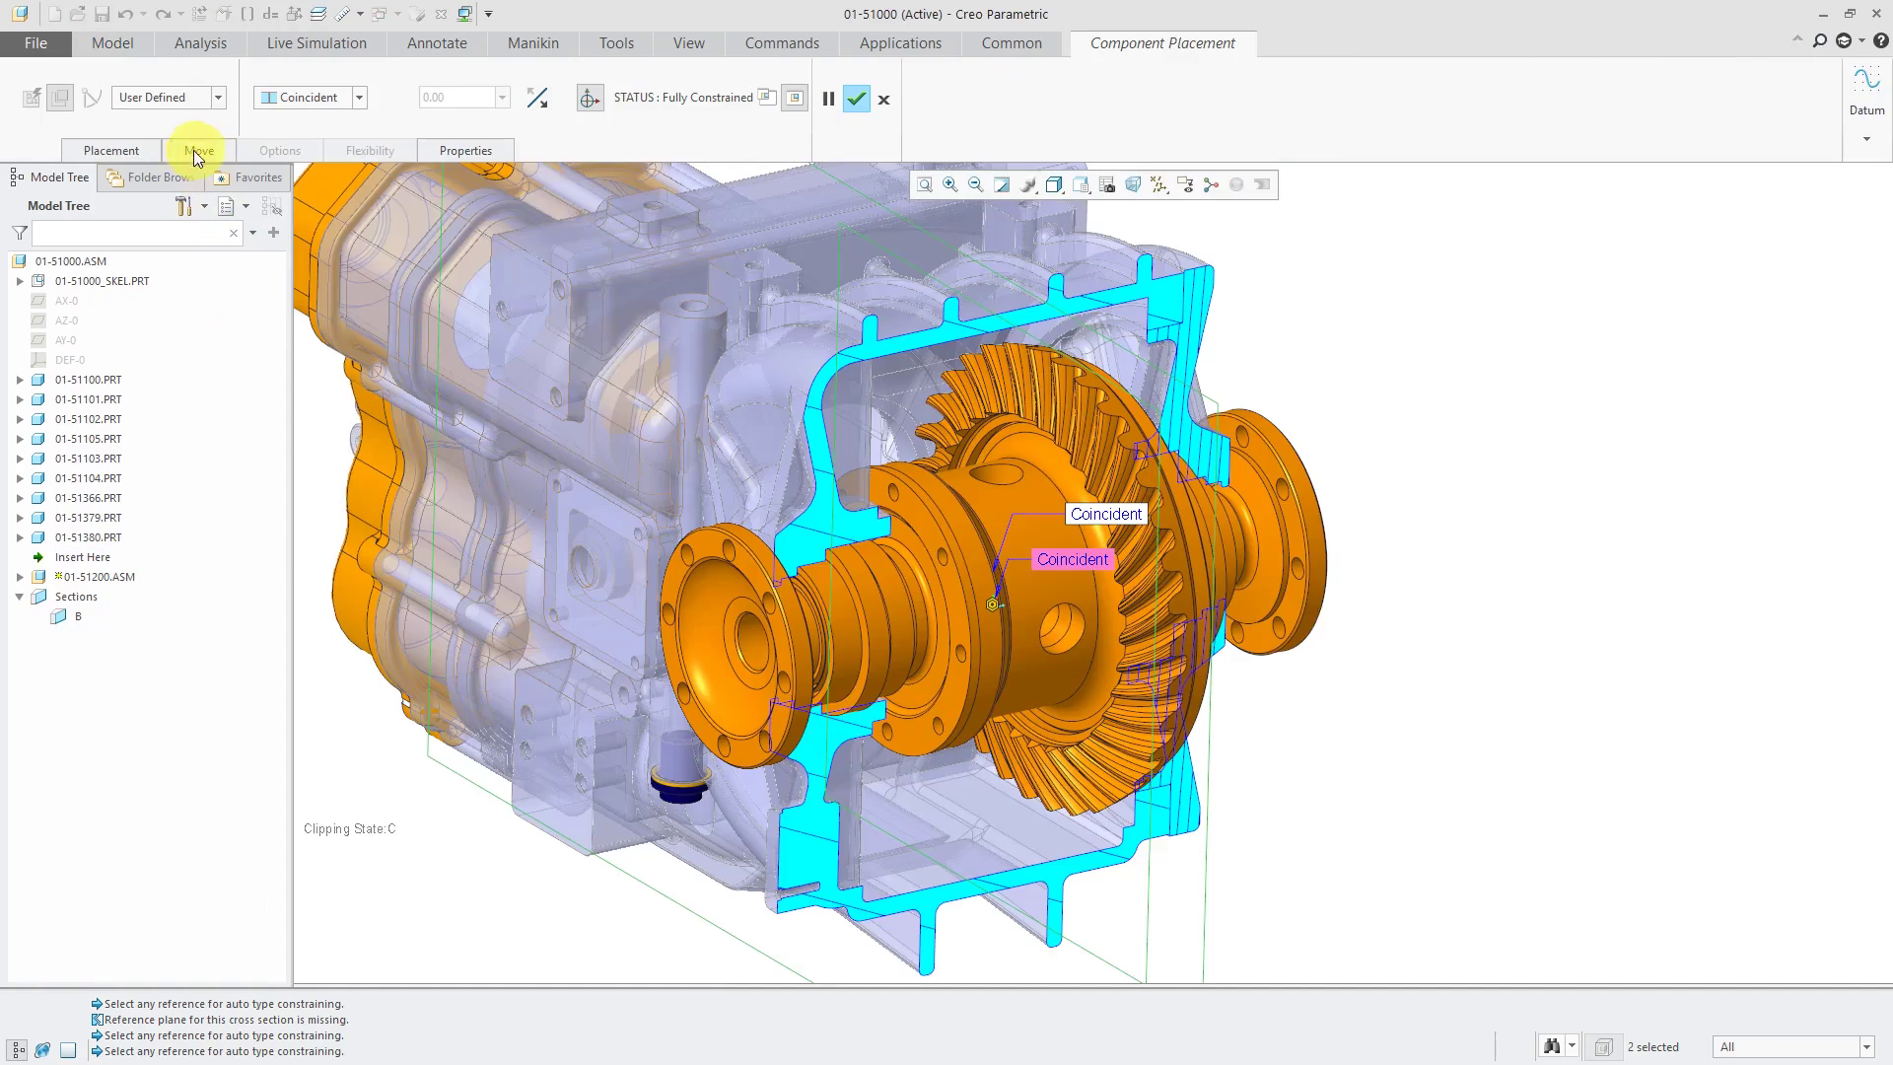
{"action": "left_click", "coordinate": [130, 149]}
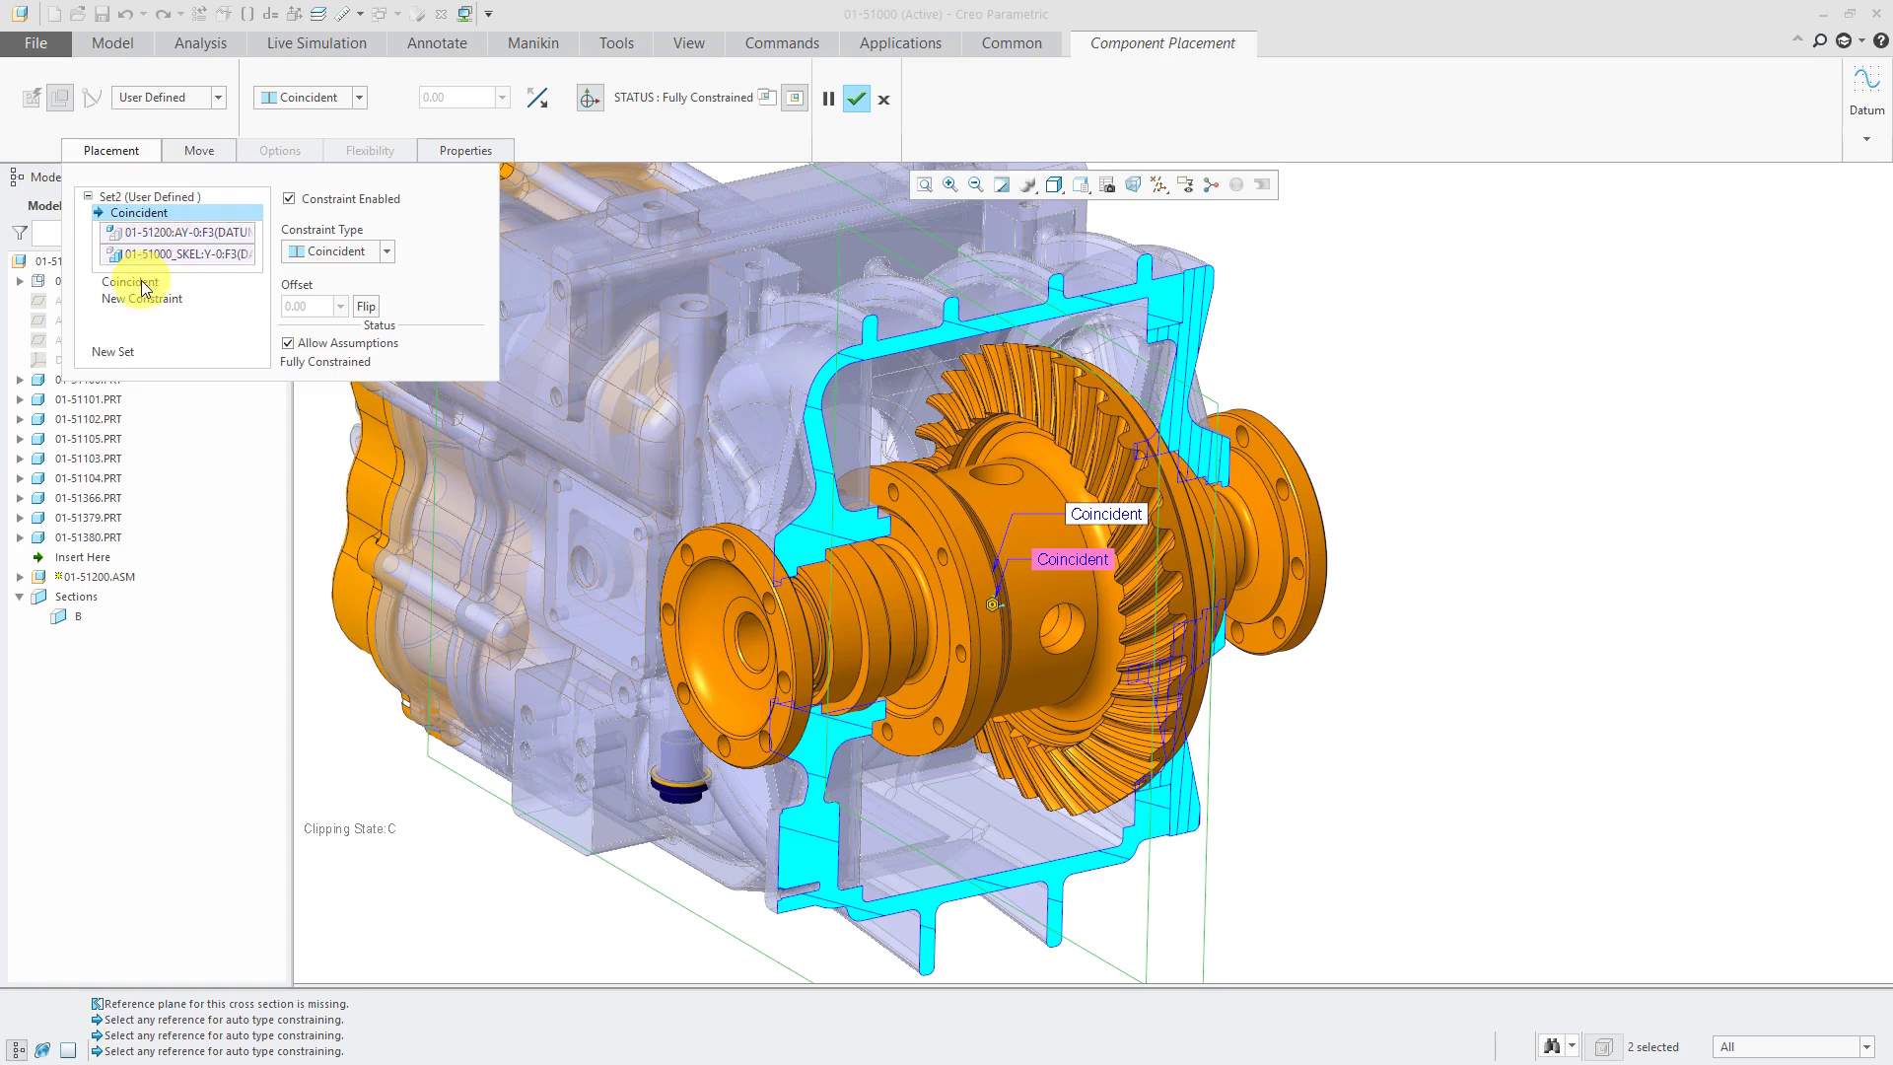
{"action": "left_click", "coordinate": [290, 346]}
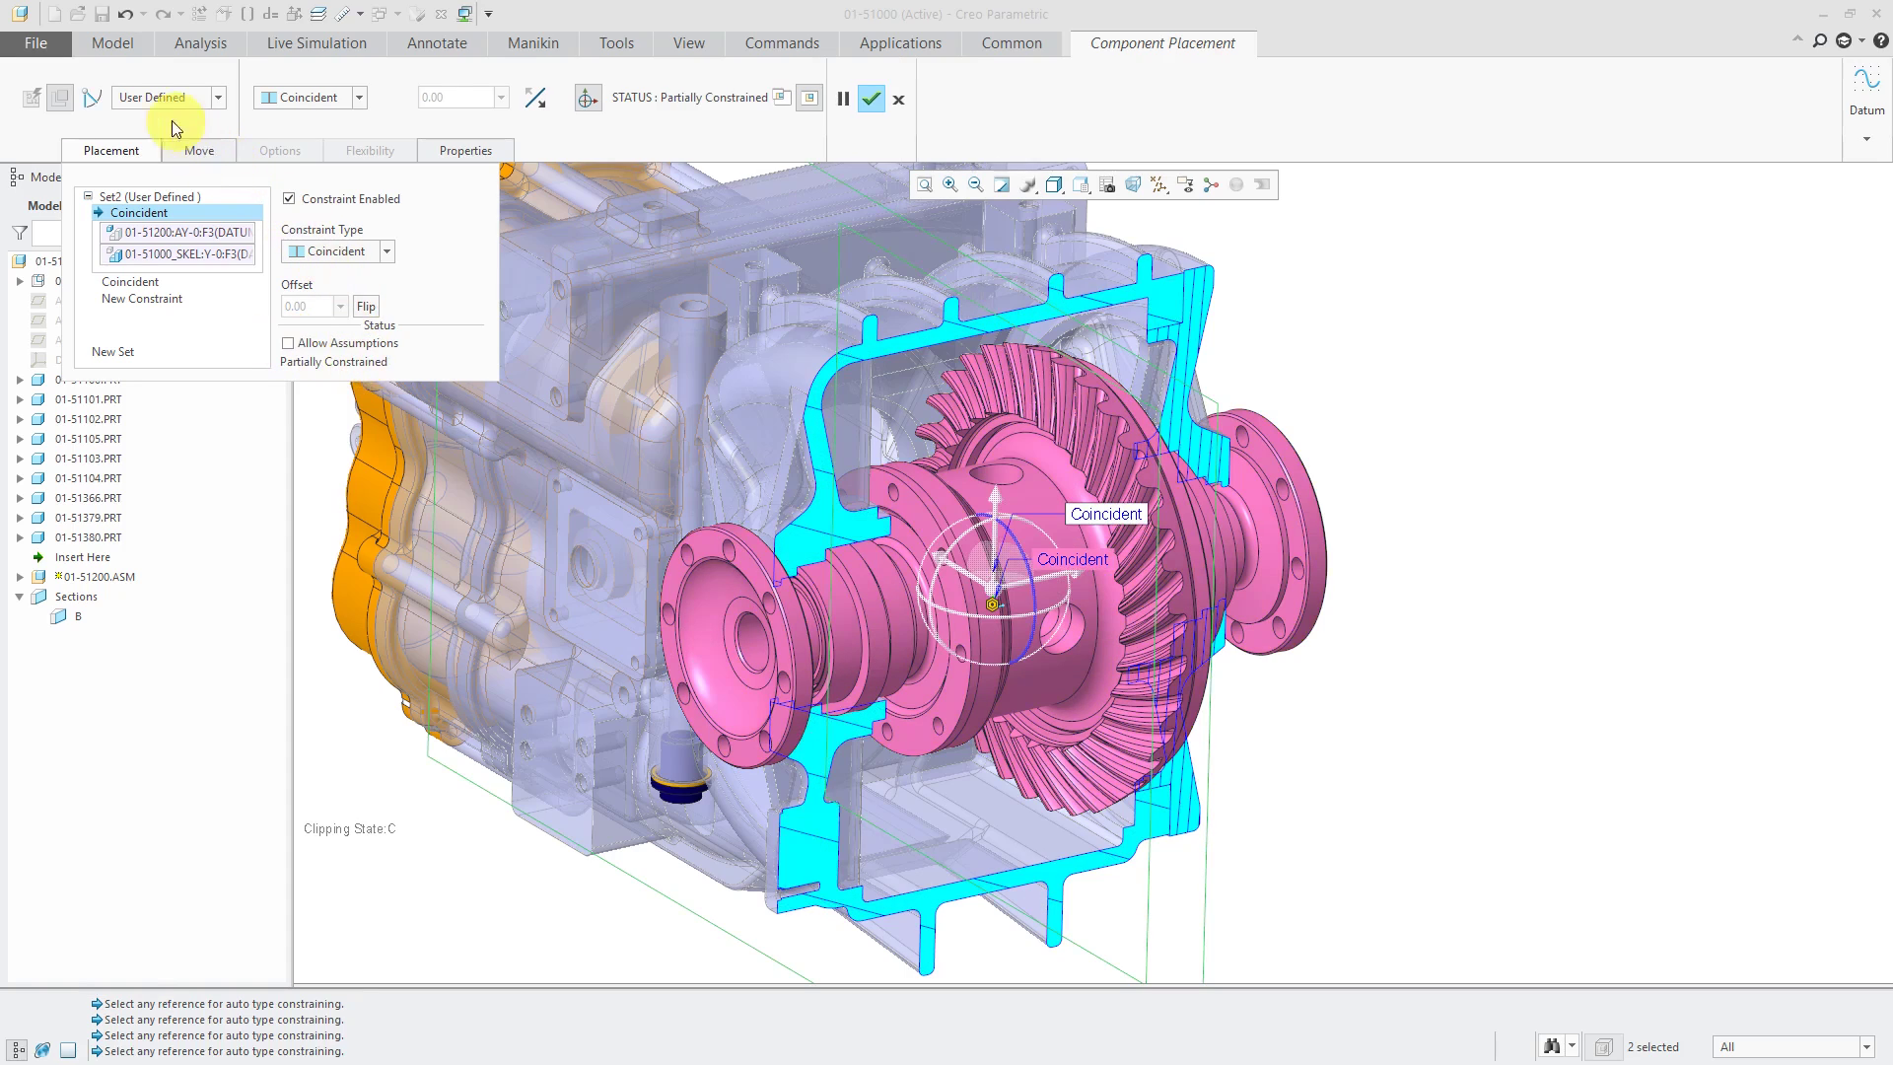
{"action": "left_click", "coordinate": [95, 99]}
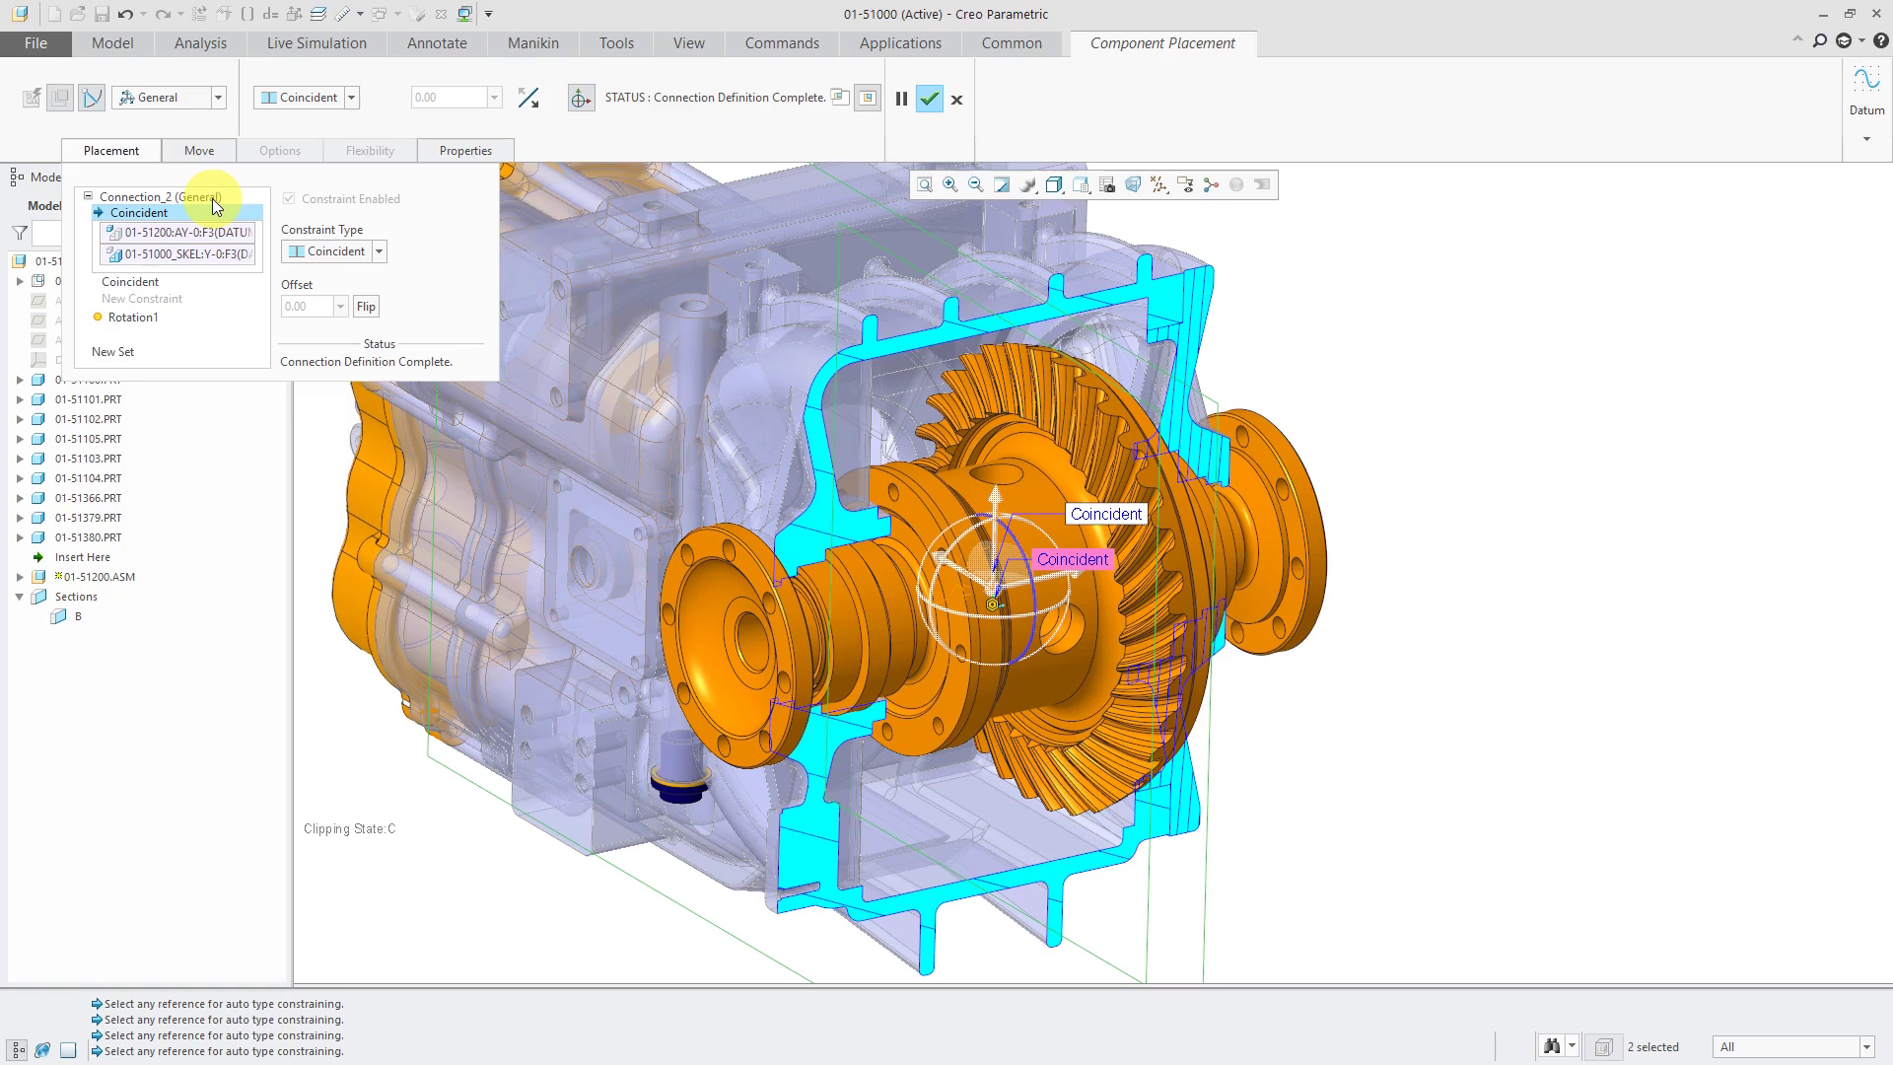
{"action": "right_click", "coordinate": [172, 196]}
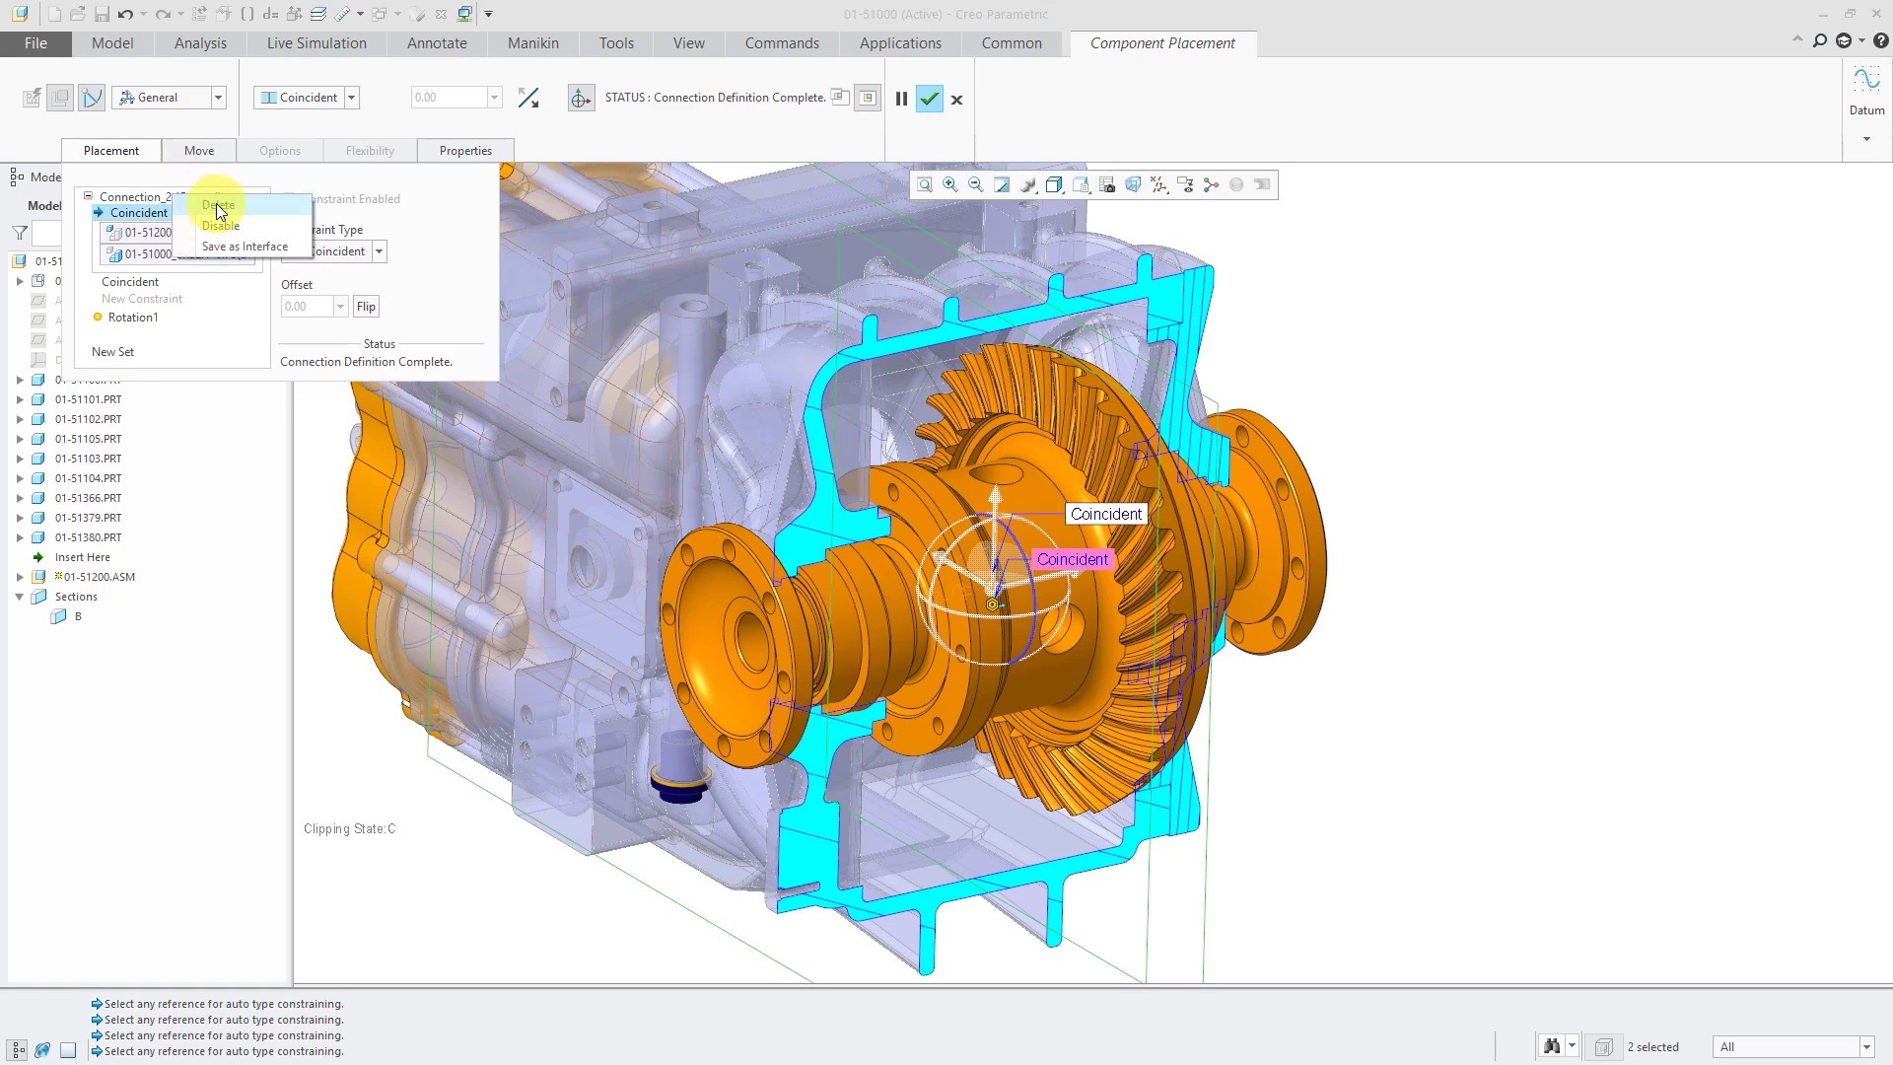
- Replace the Coincident constraint with a Pin joint aligned on the differential's axis
{"action": "left_click", "coordinate": [217, 202]}
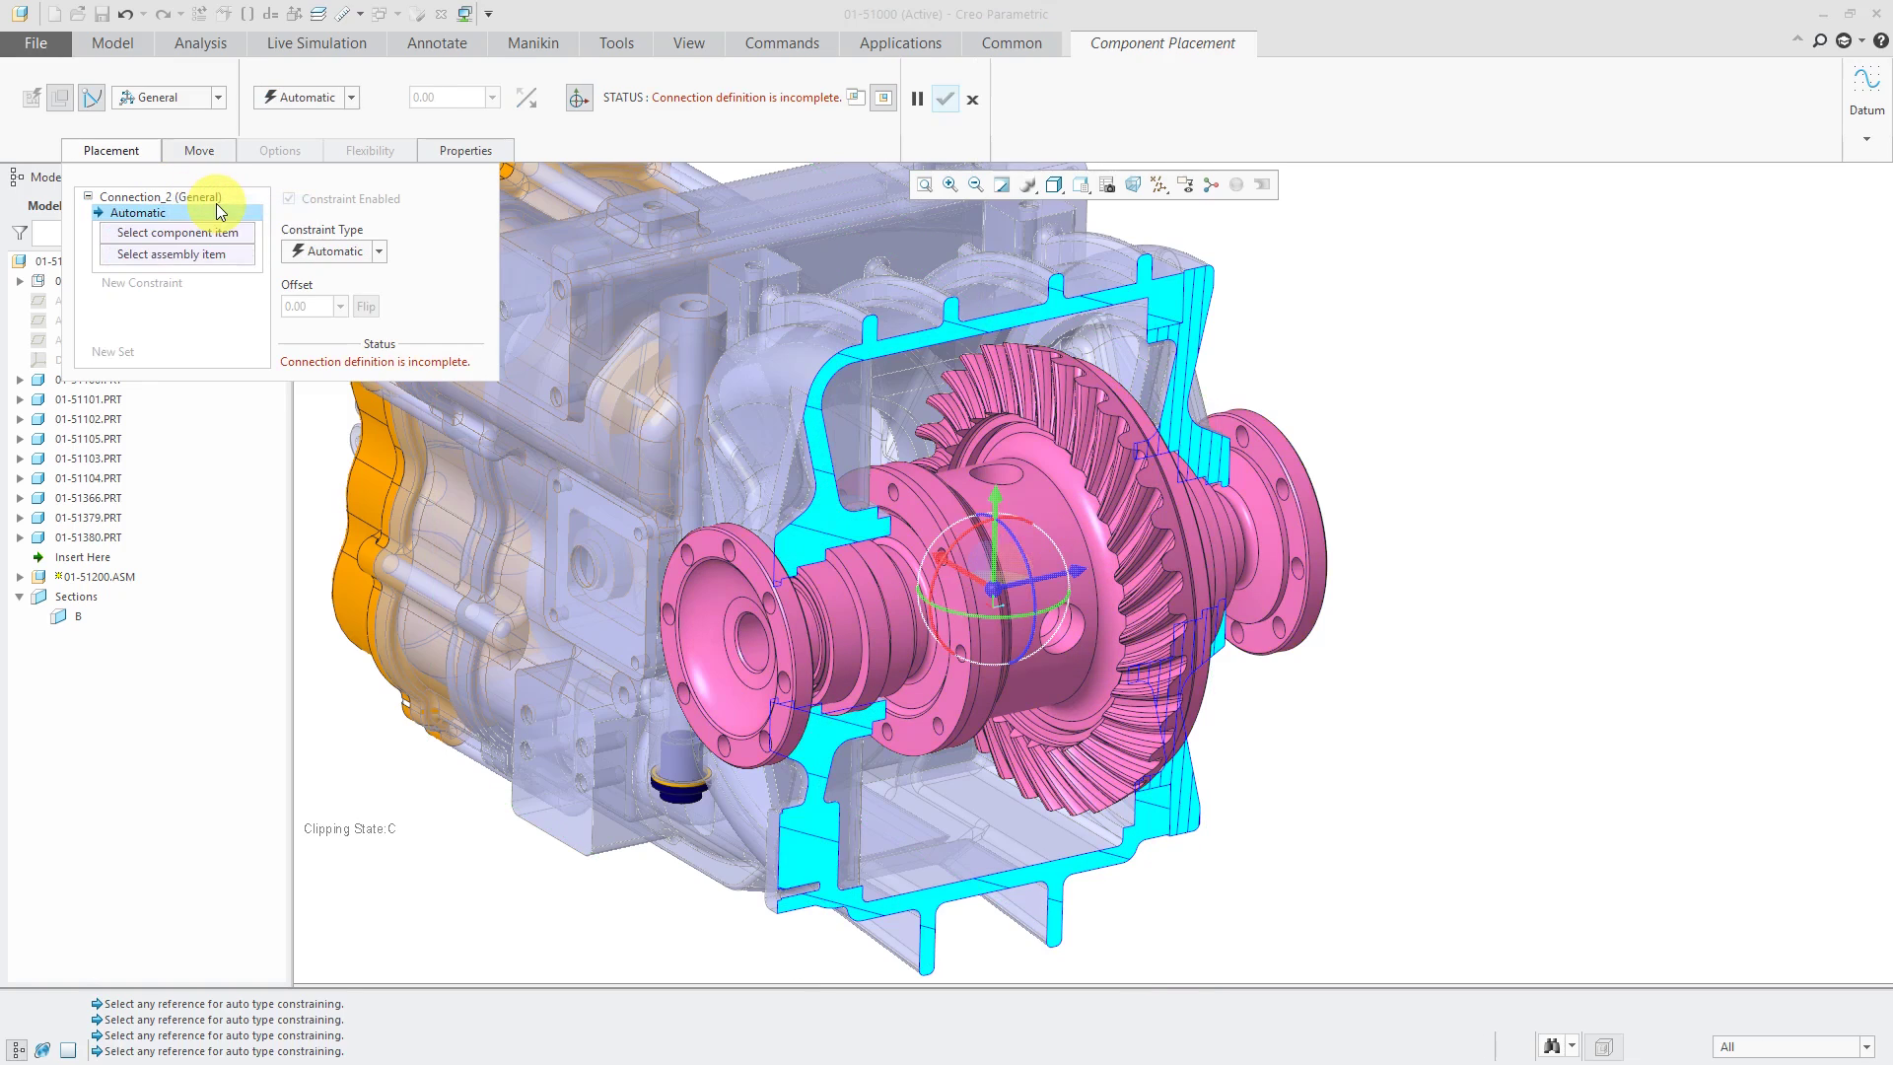
{"action": "left_click", "coordinate": [176, 99]}
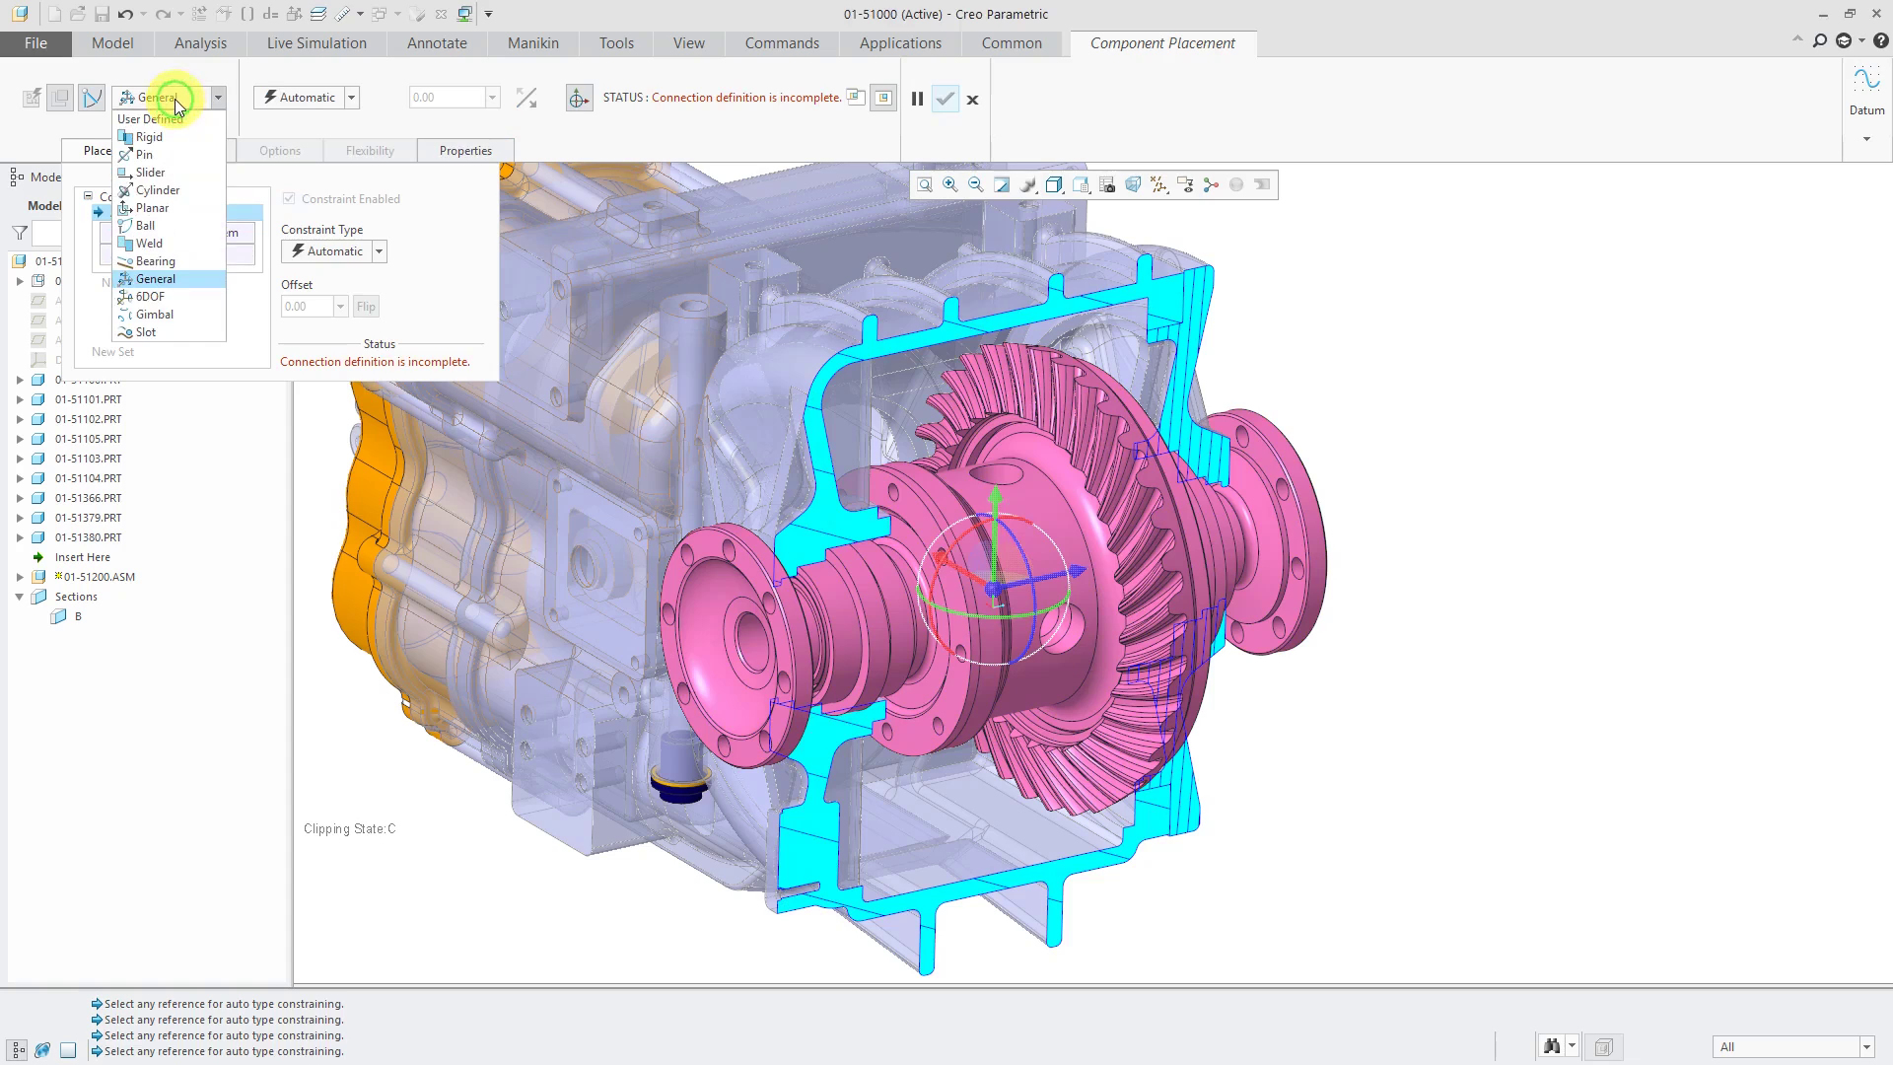
{"action": "left_click", "coordinate": [150, 152]}
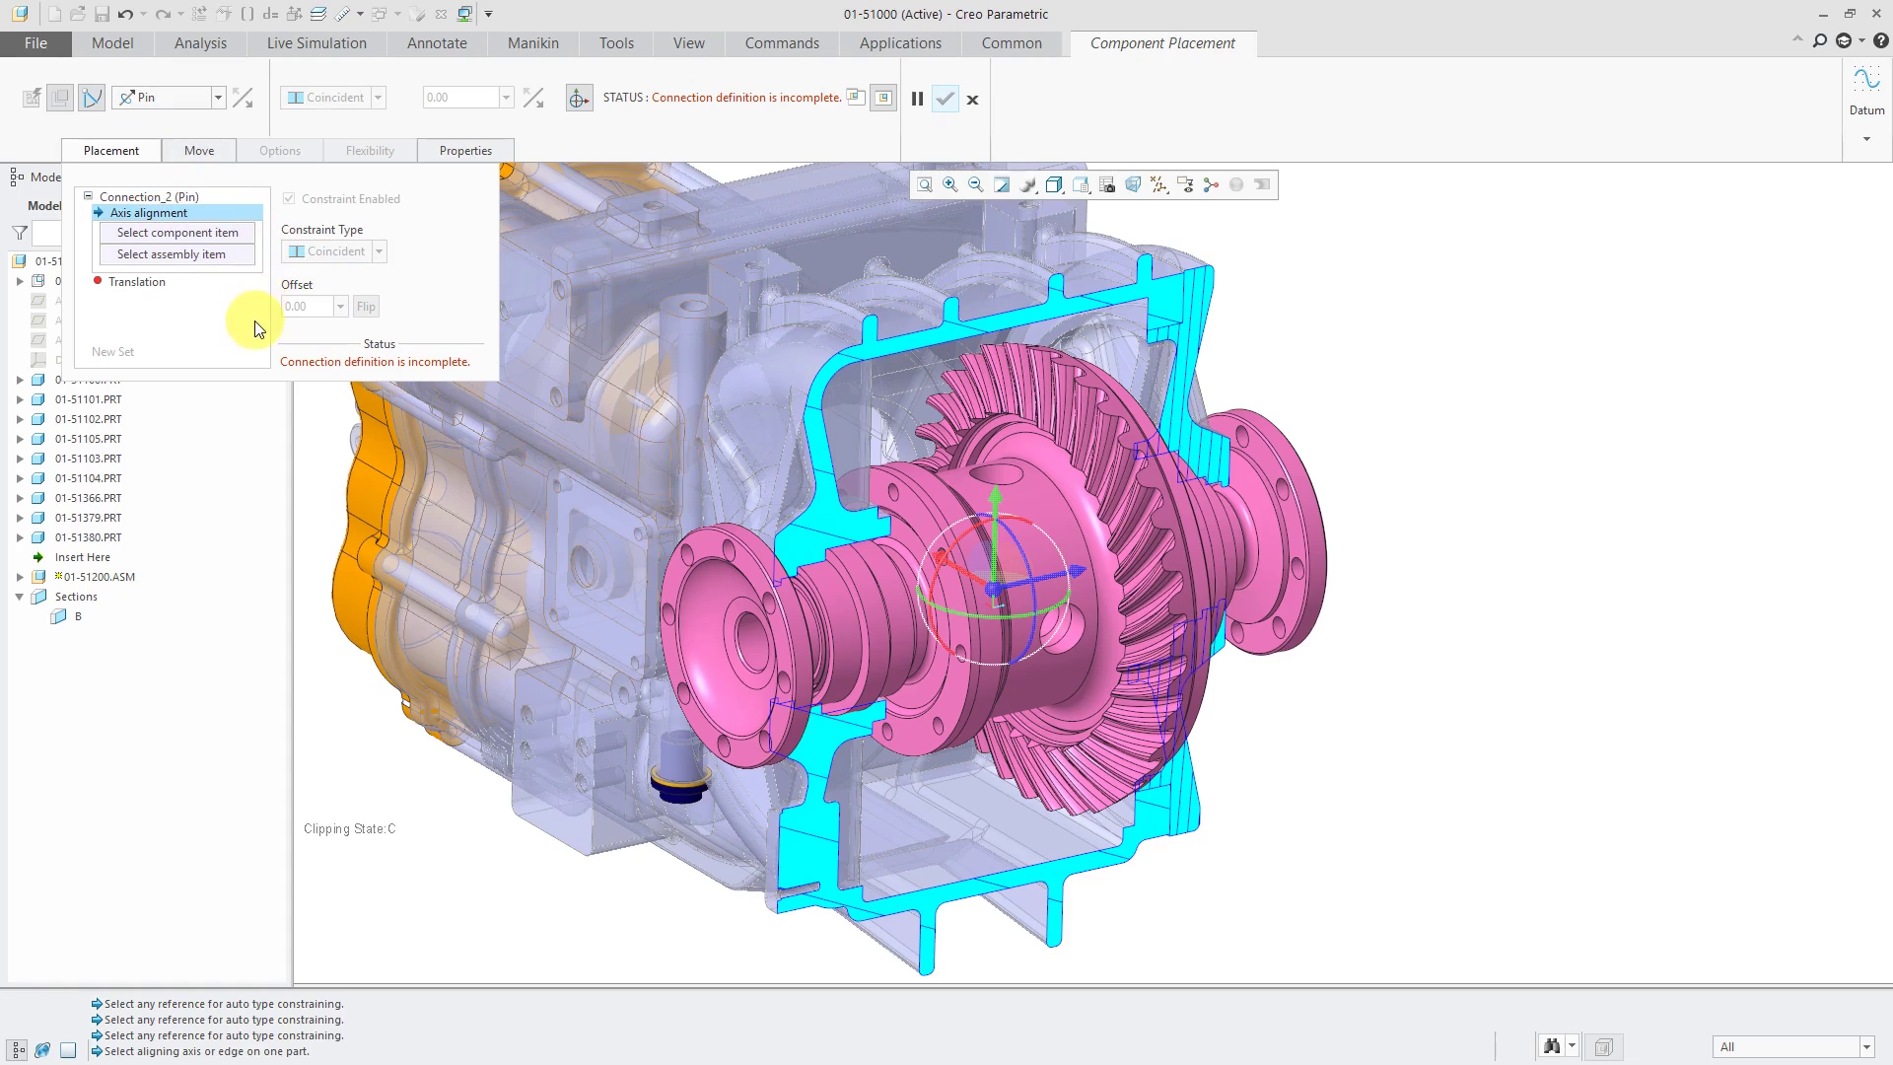
{"action": "left_click", "coordinate": [1042, 514]}
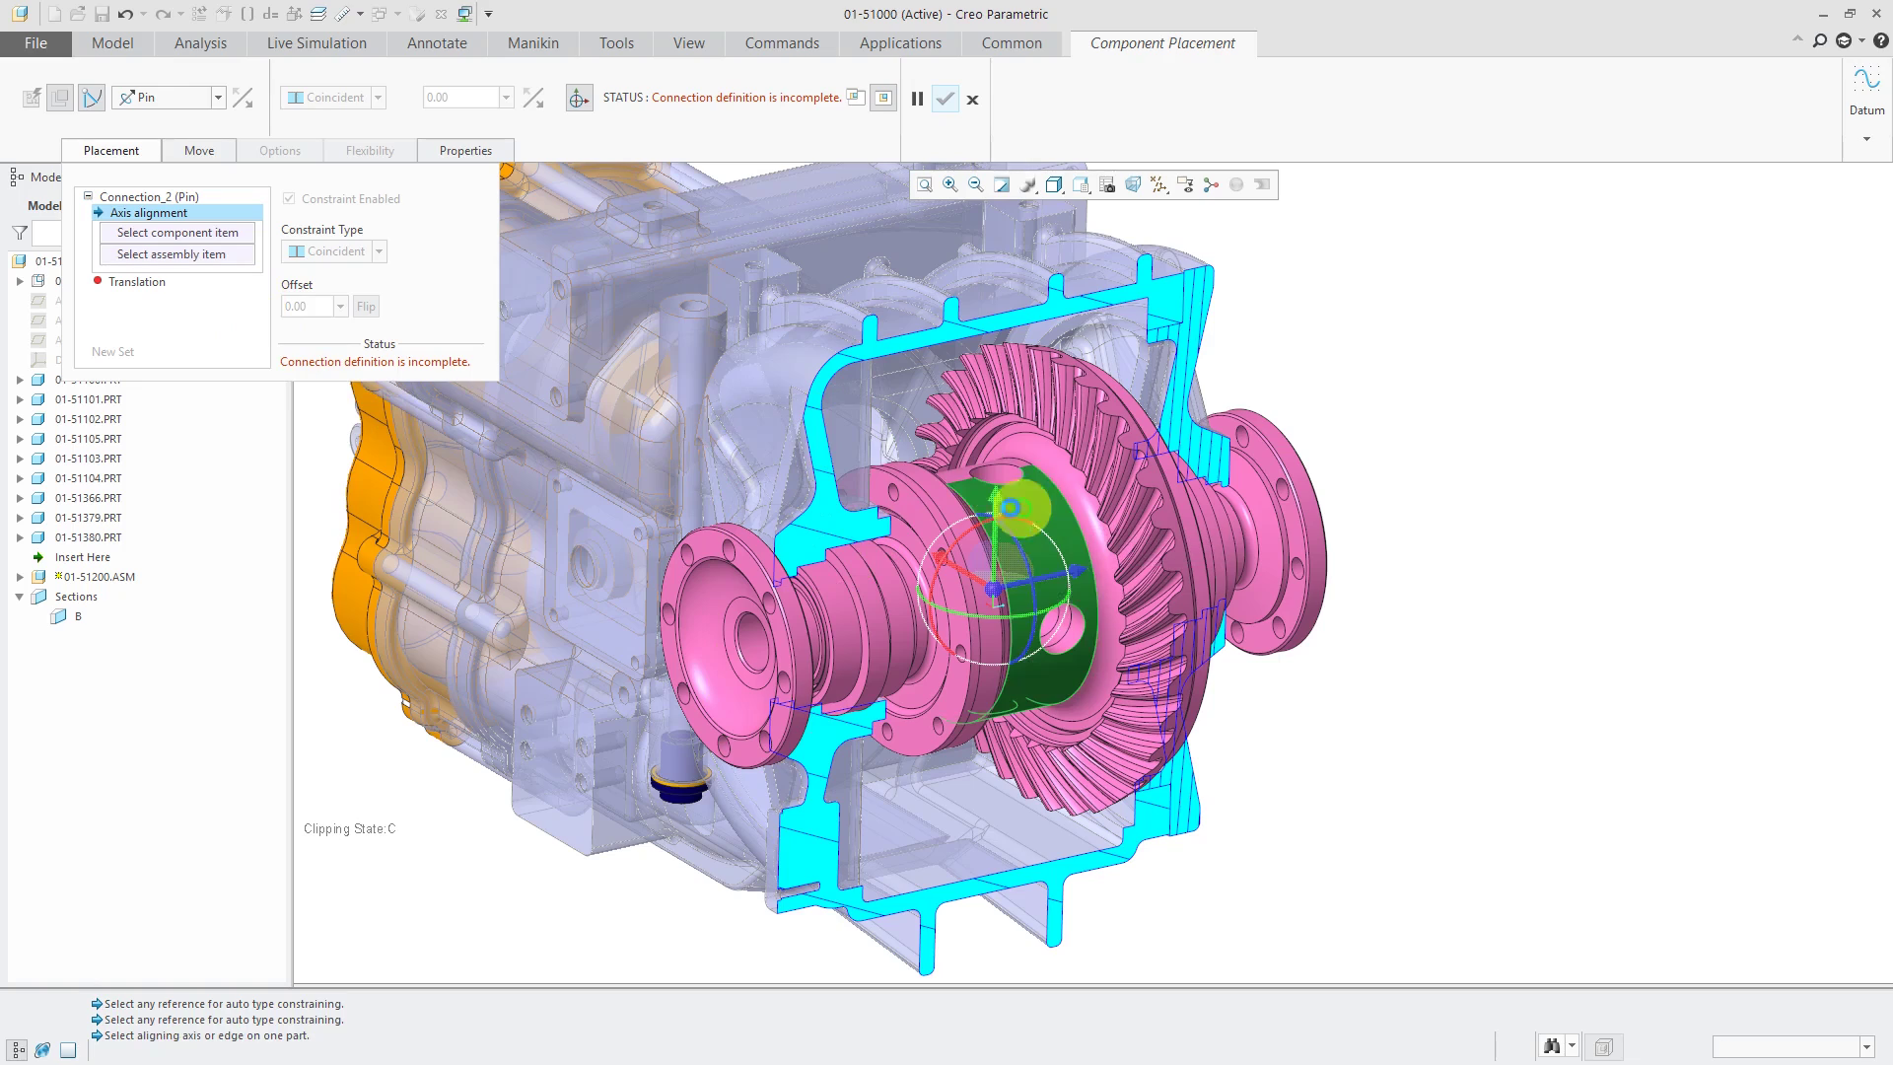
{"action": "left_click", "coordinate": [860, 530]}
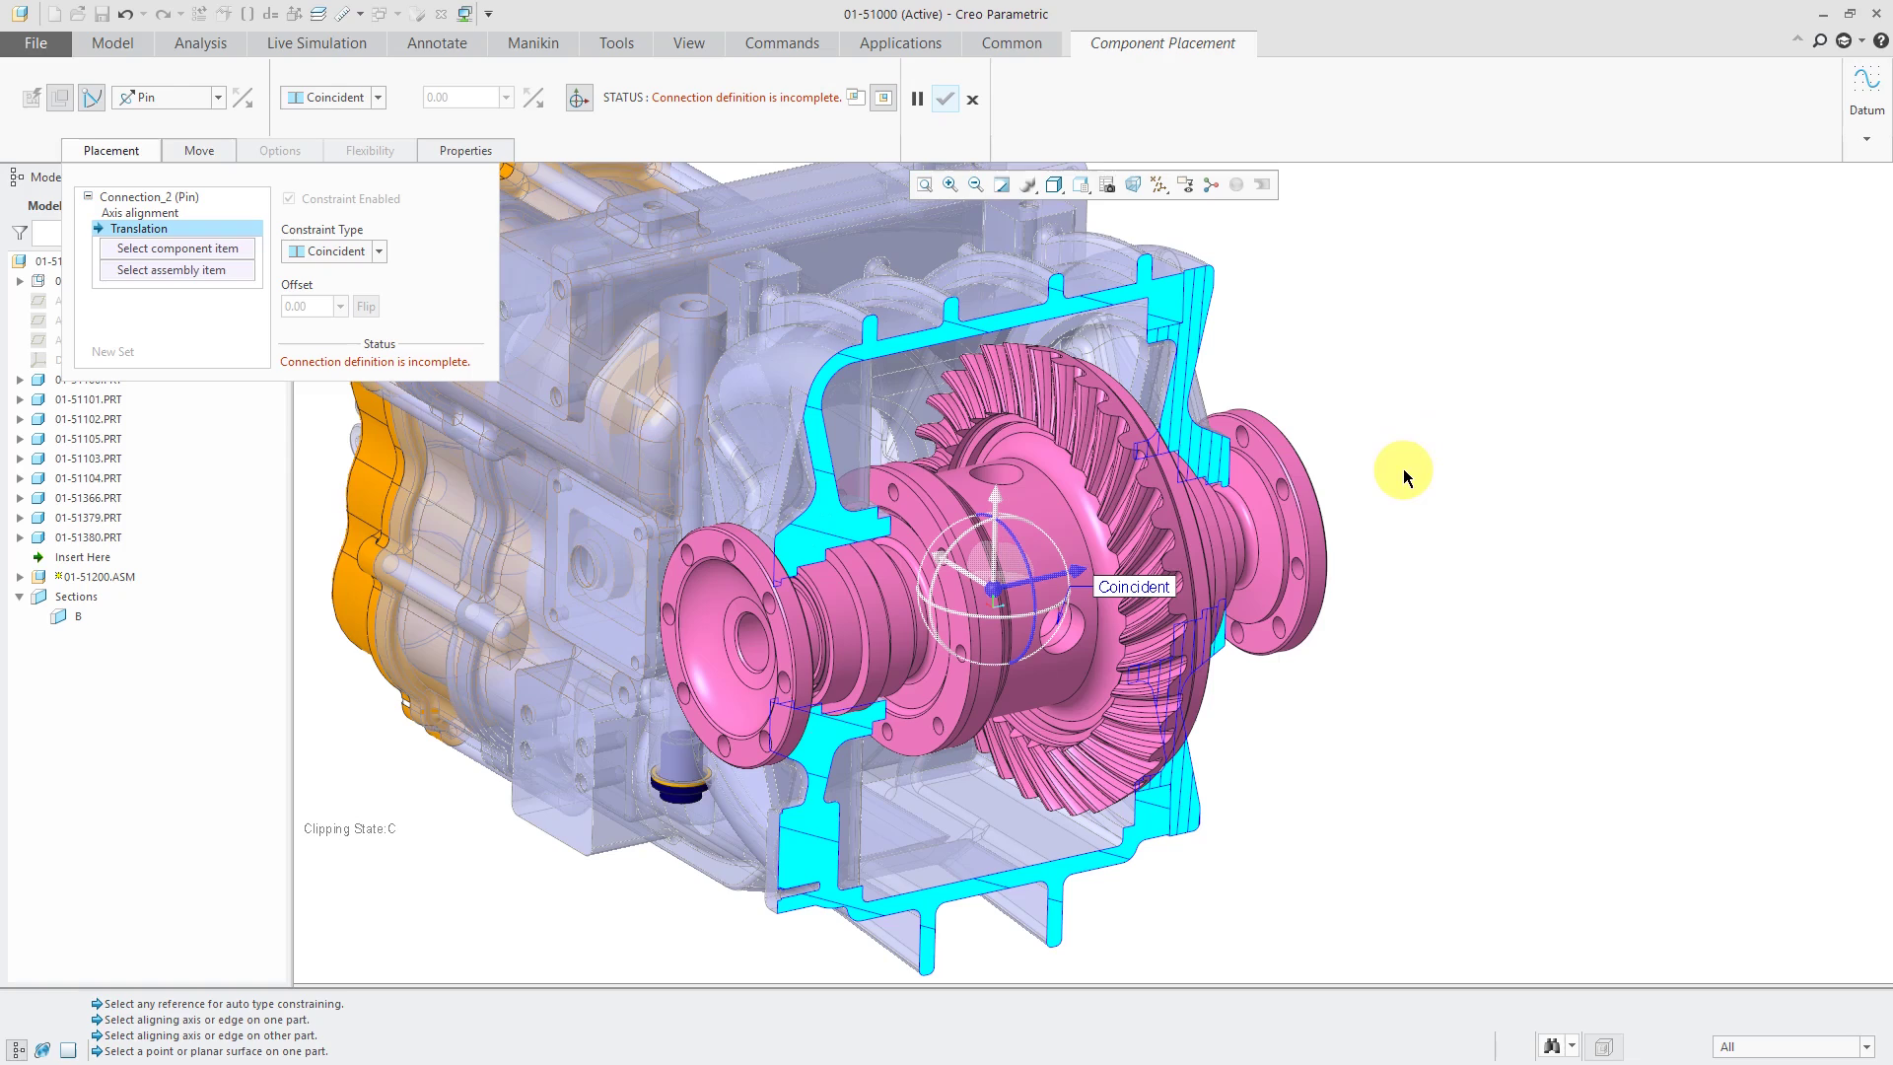
- Constrain the pin's translation so the differential face sits 2.5 from the housing face
{"action": "middle_click_drag", "start_coordinate": [1380, 467], "coordinate": [1302, 481]}
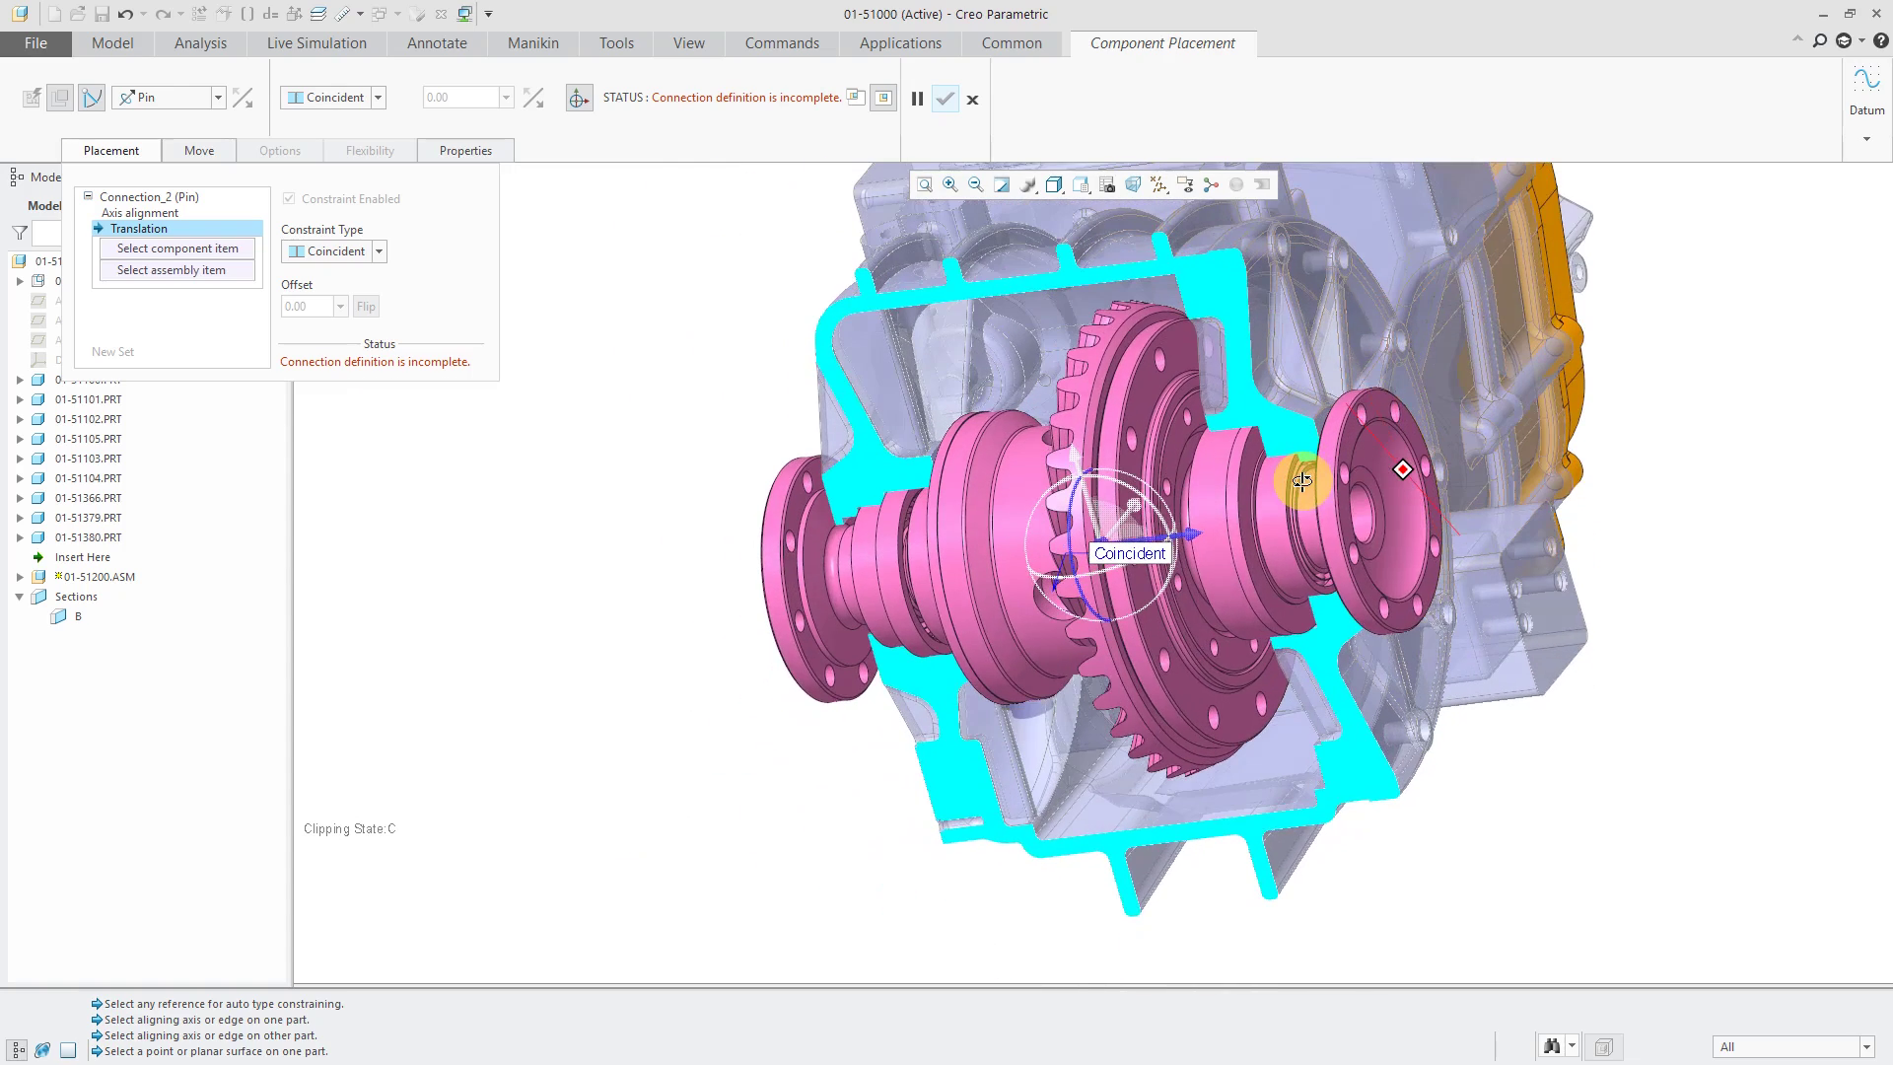
{"action": "scroll", "coordinate": [1301, 480], "scroll_direction": "up", "scroll_amount": 6}
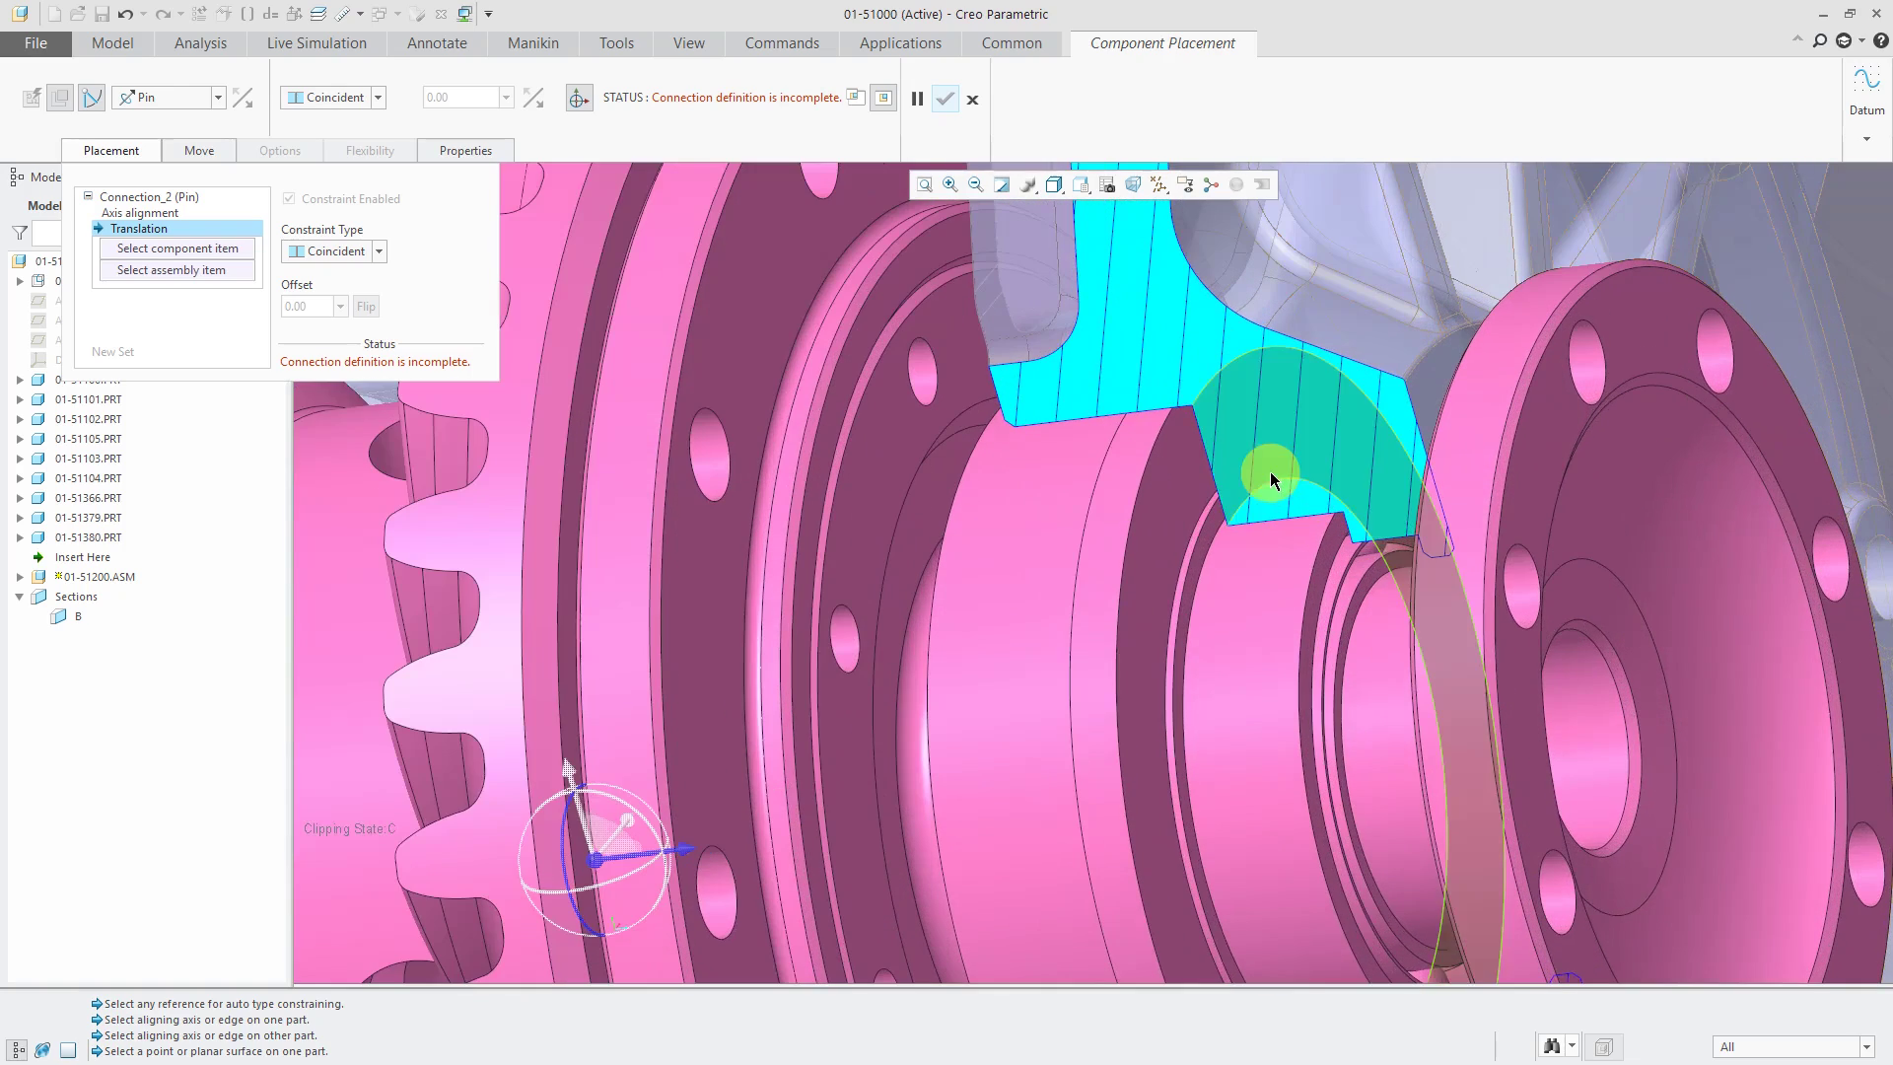
{"action": "left_click", "coordinate": [349, 256]}
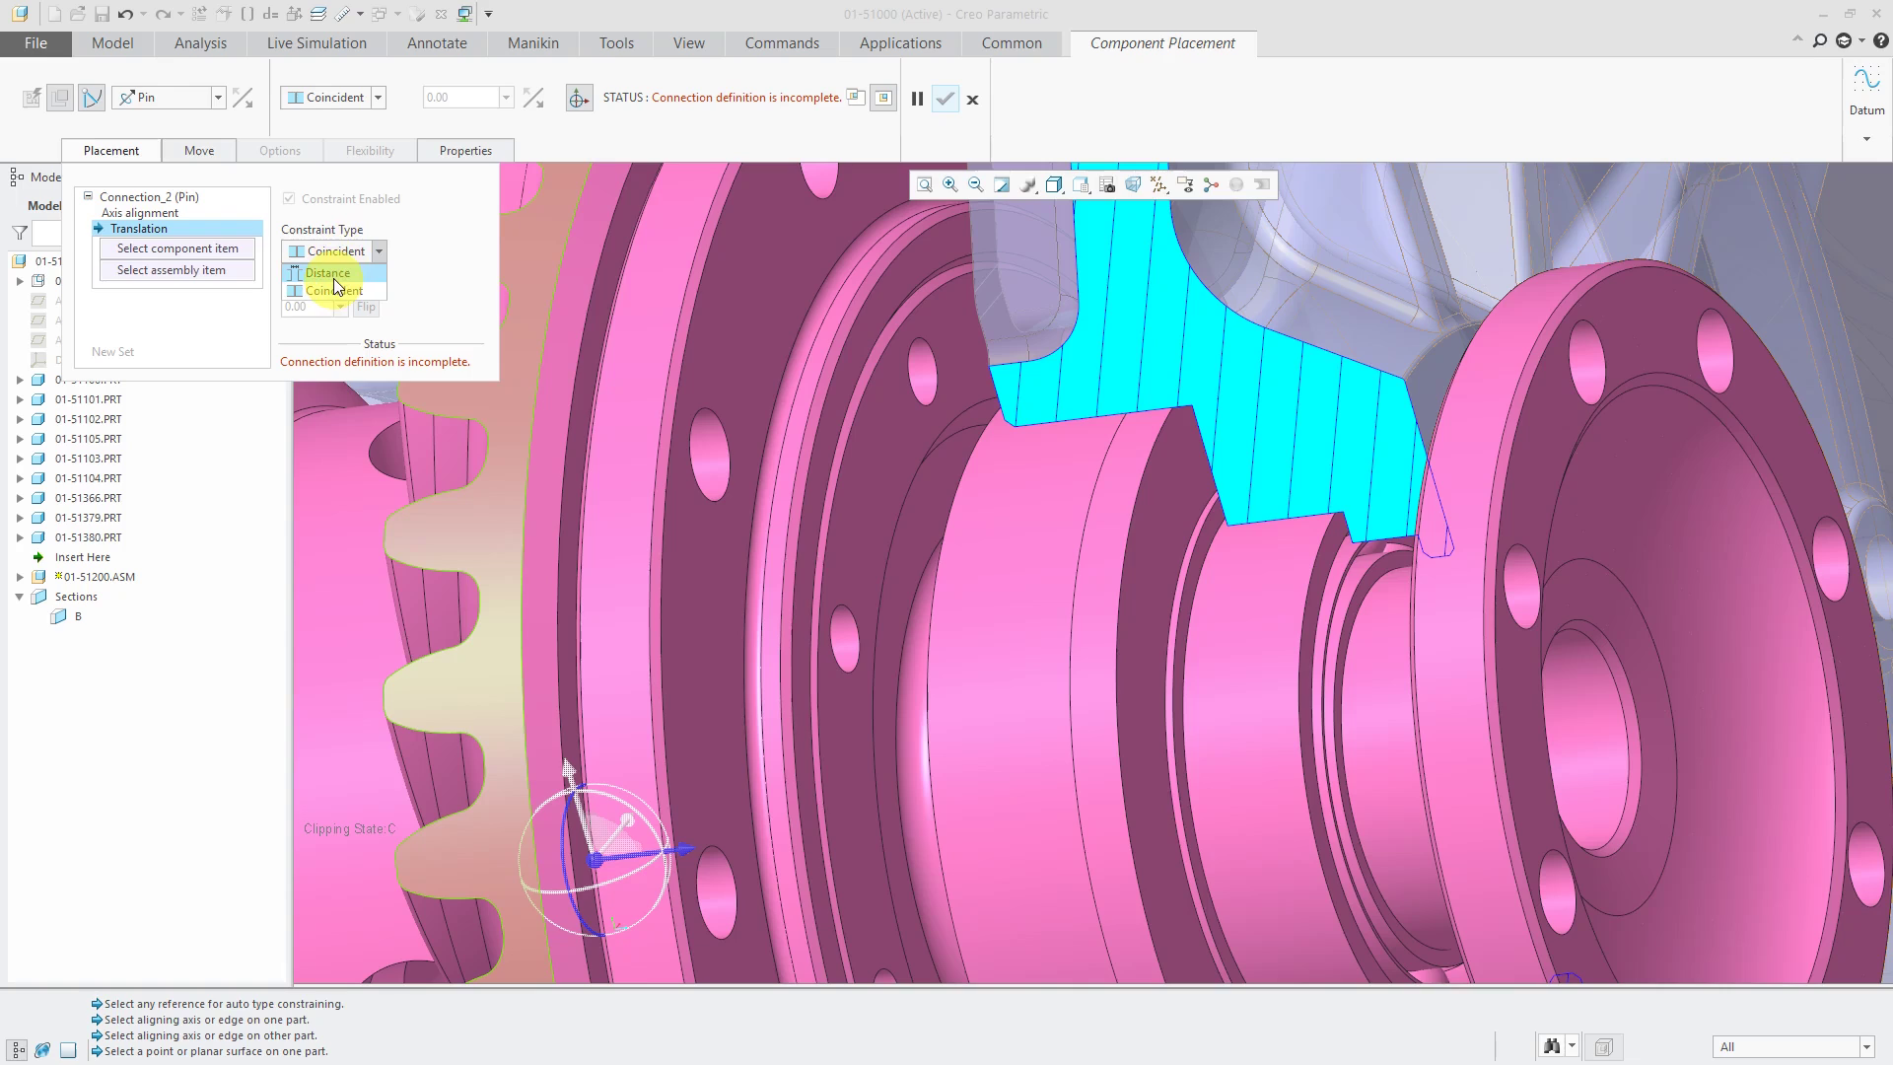
{"action": "left_click", "coordinate": [332, 276]}
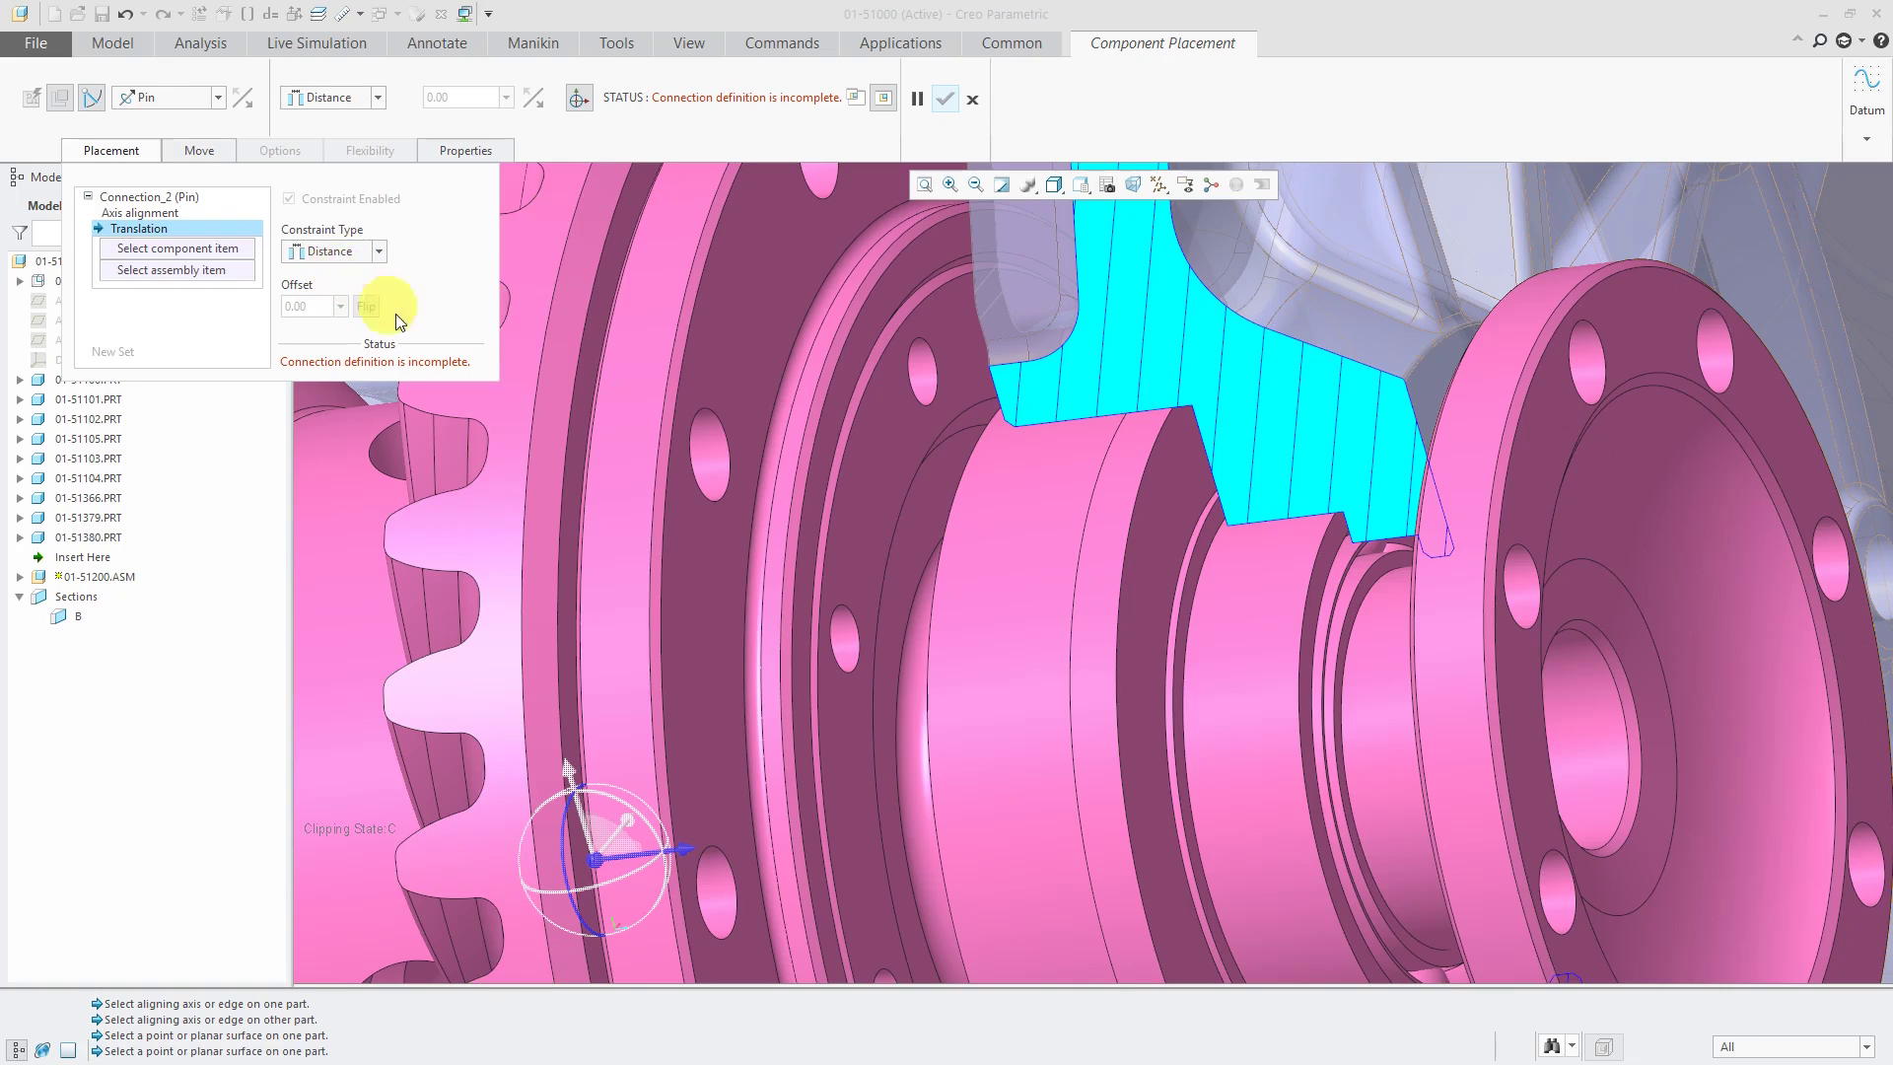
{"action": "left_click", "coordinate": [1180, 493]}
{"action": "left_click", "coordinate": [1217, 462]}
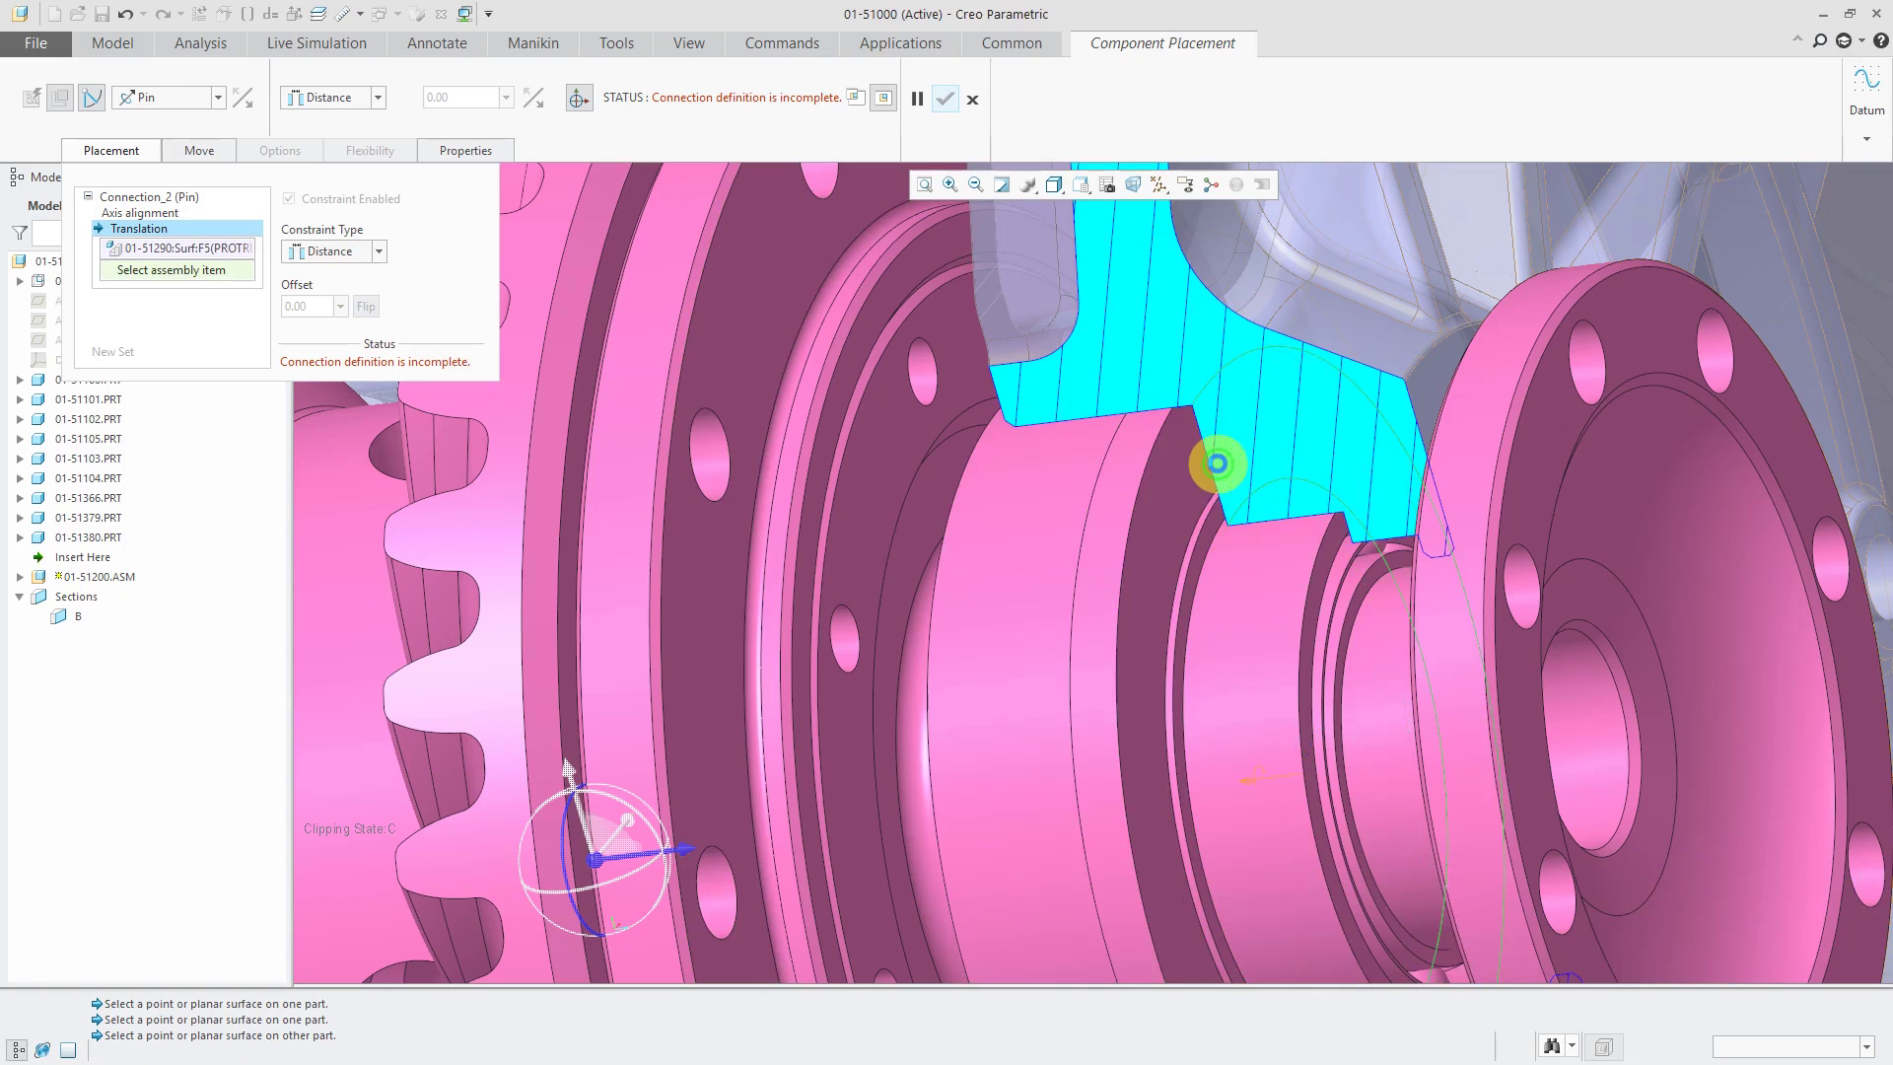
{"action": "double_click", "coordinate": [328, 302]}
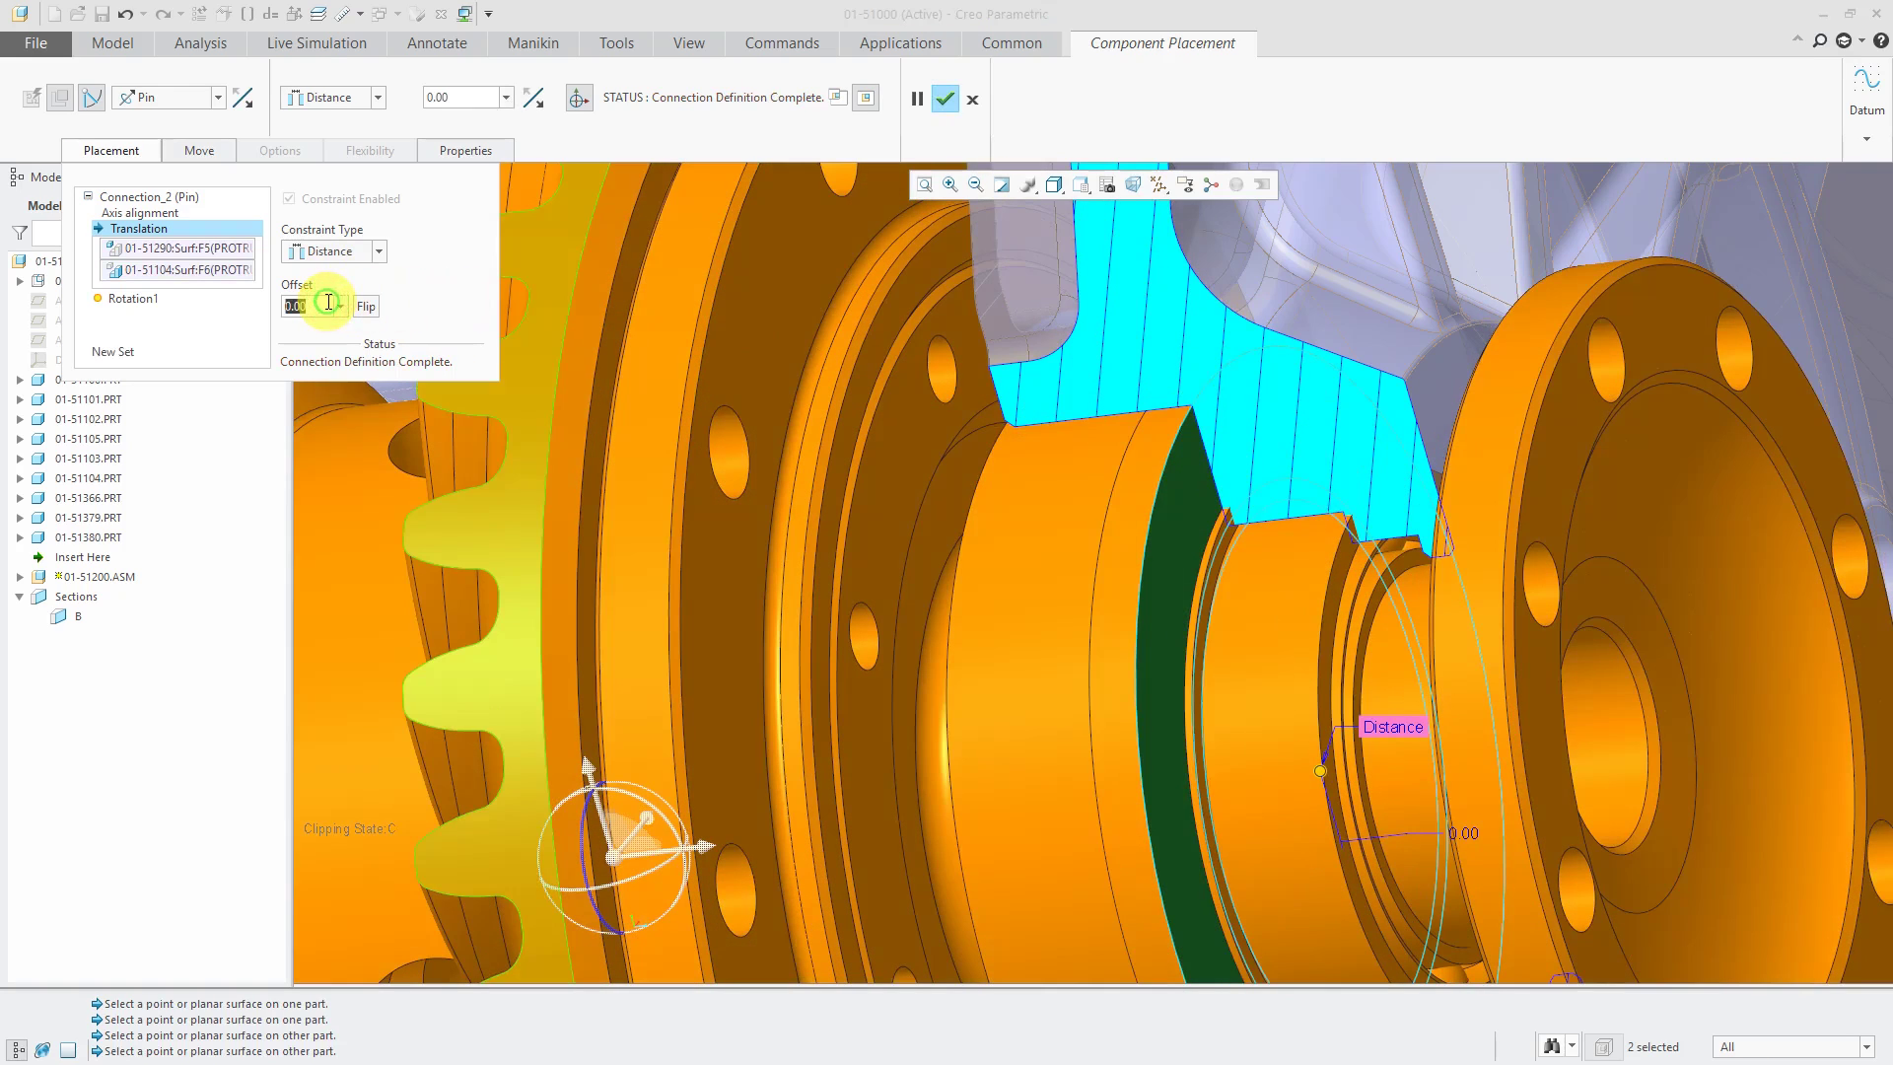
{"action": "type", "text": "2.5"}
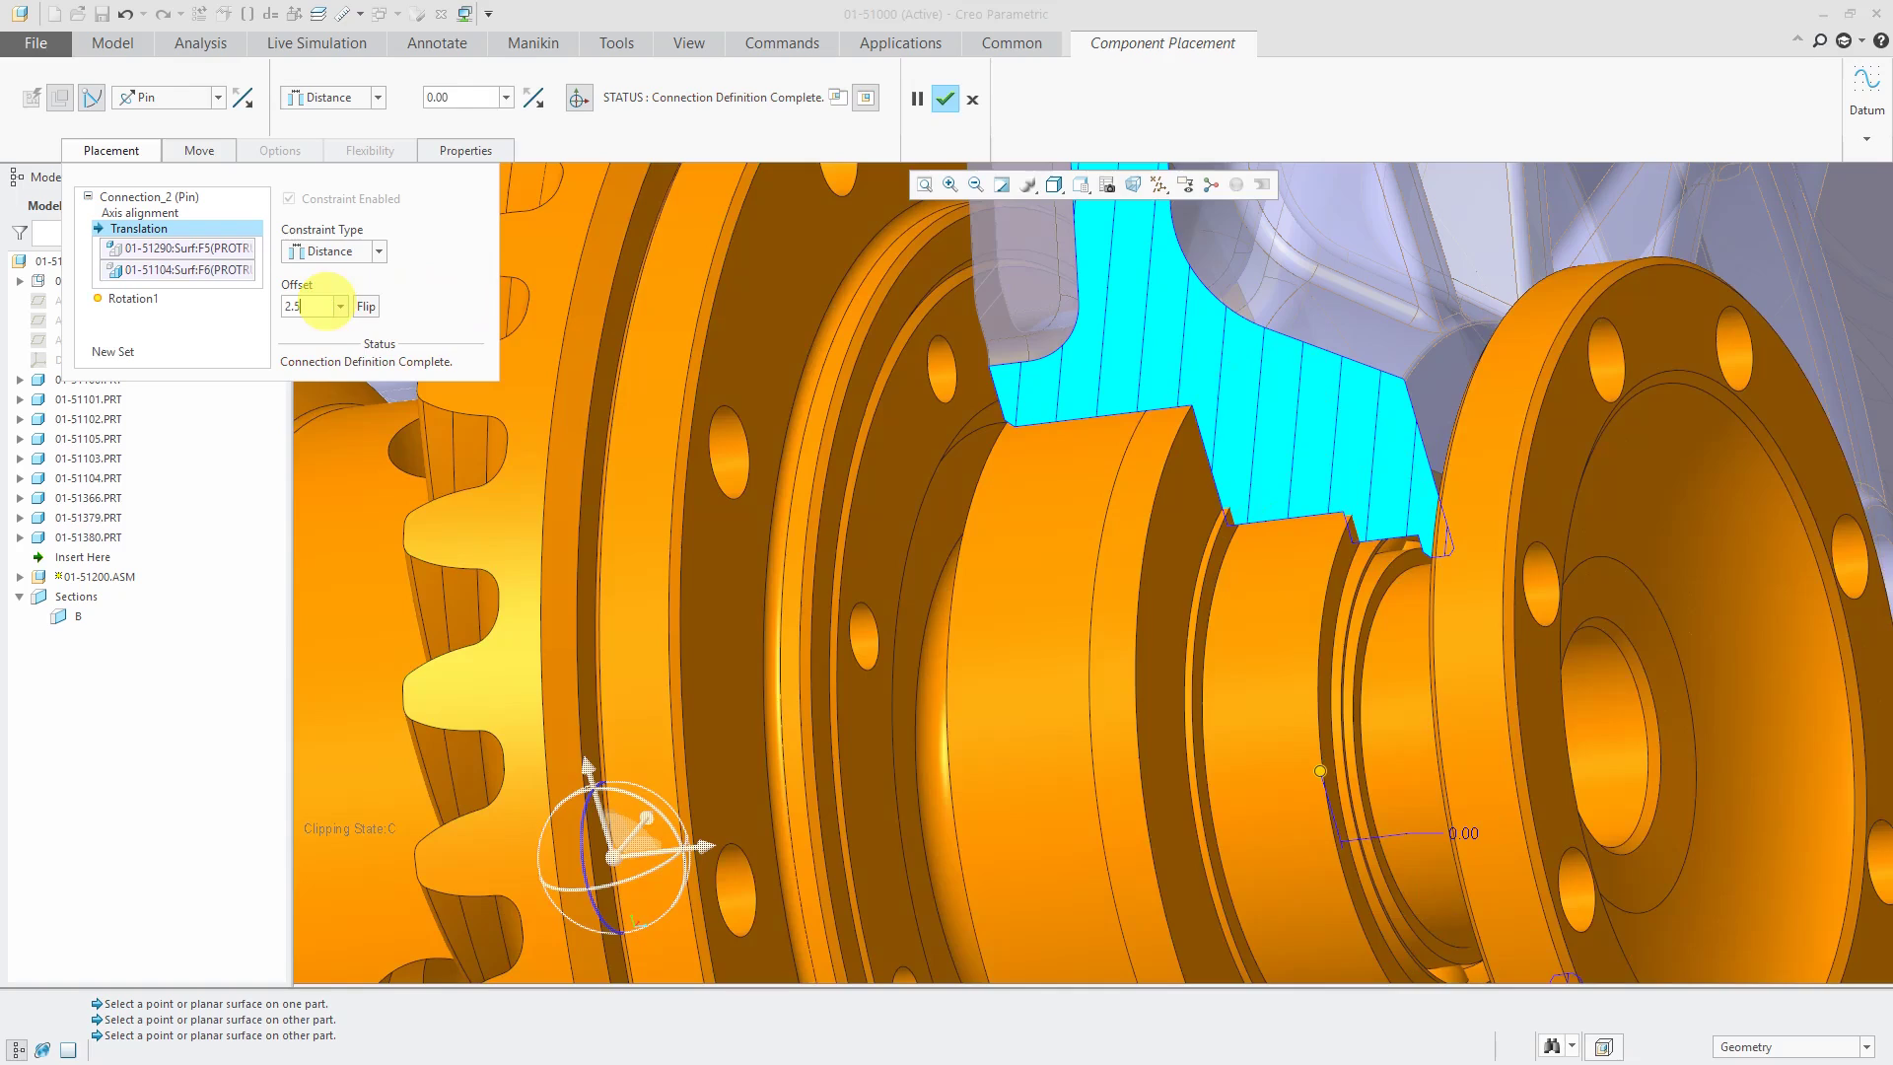
{"action": "key", "text": "Return"}
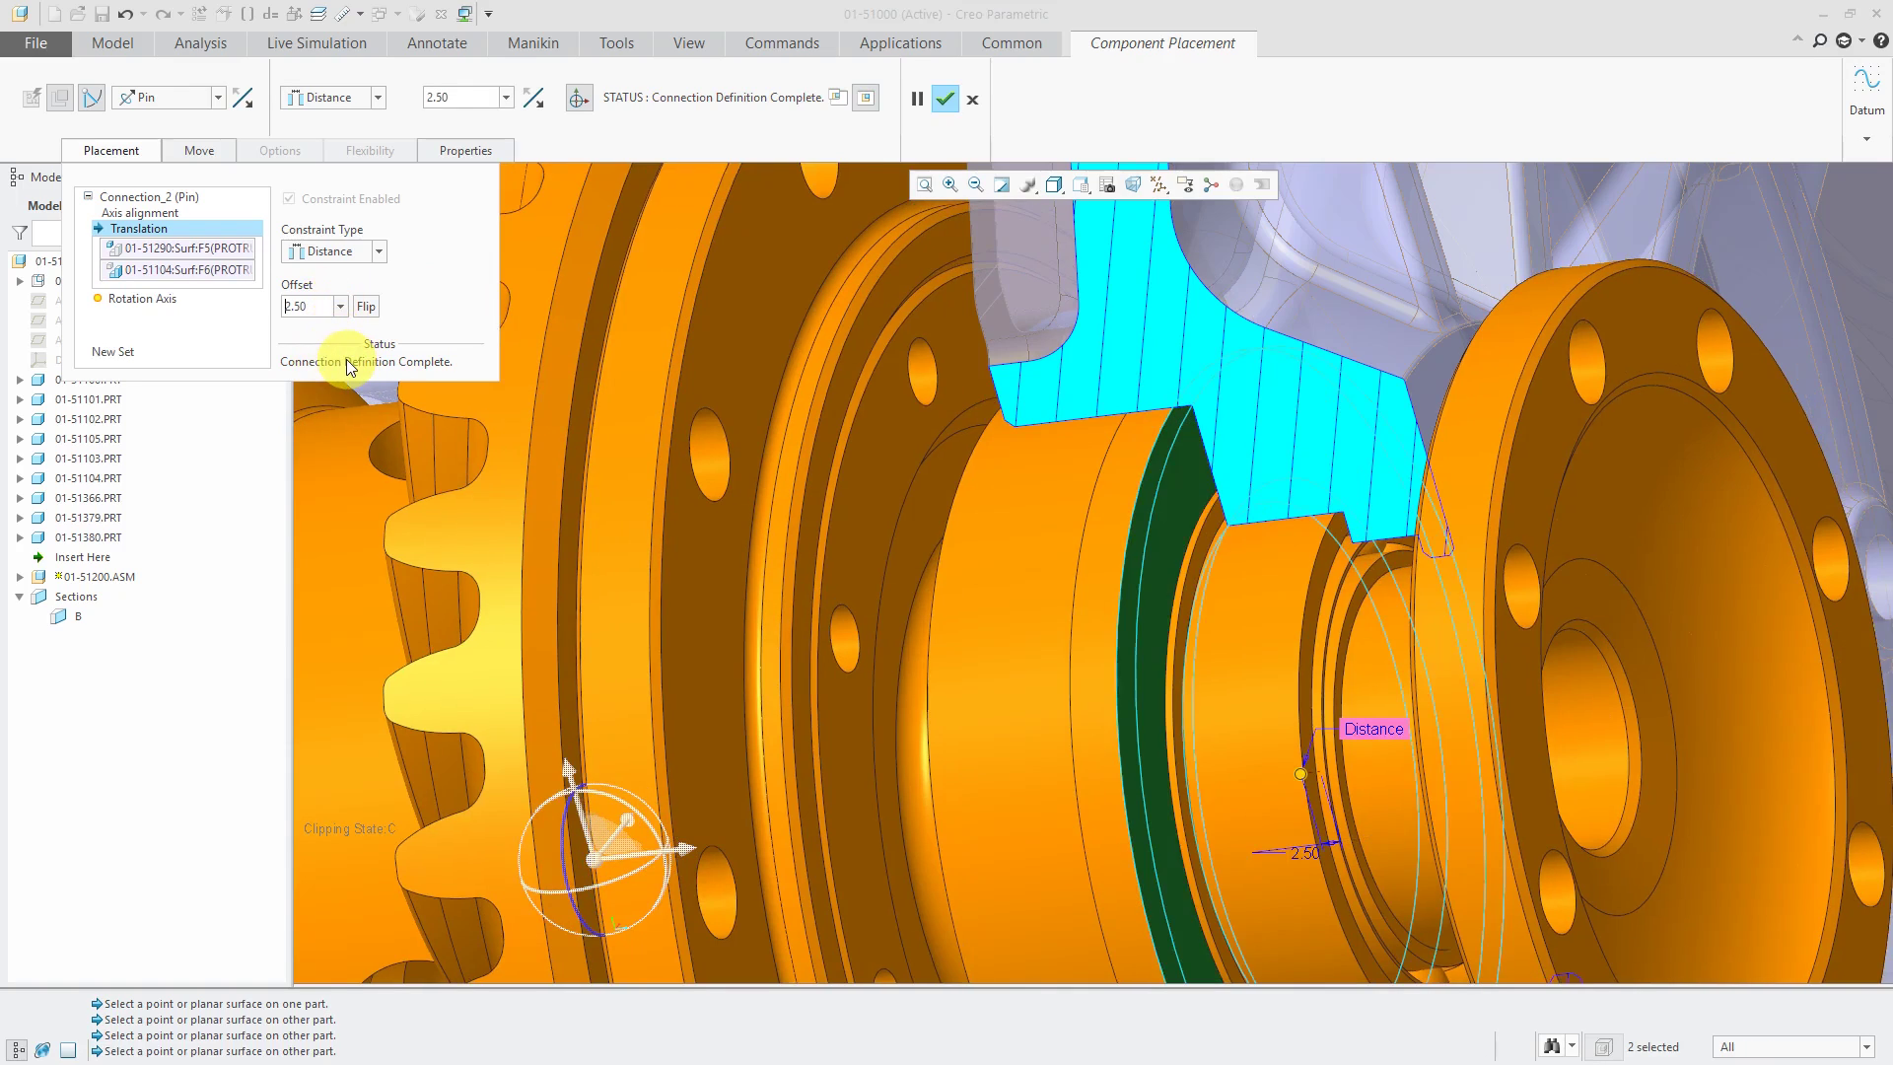
- Review the rotation axis settings and accept the redefined Pin placement
{"action": "left_click", "coordinate": [161, 296]}
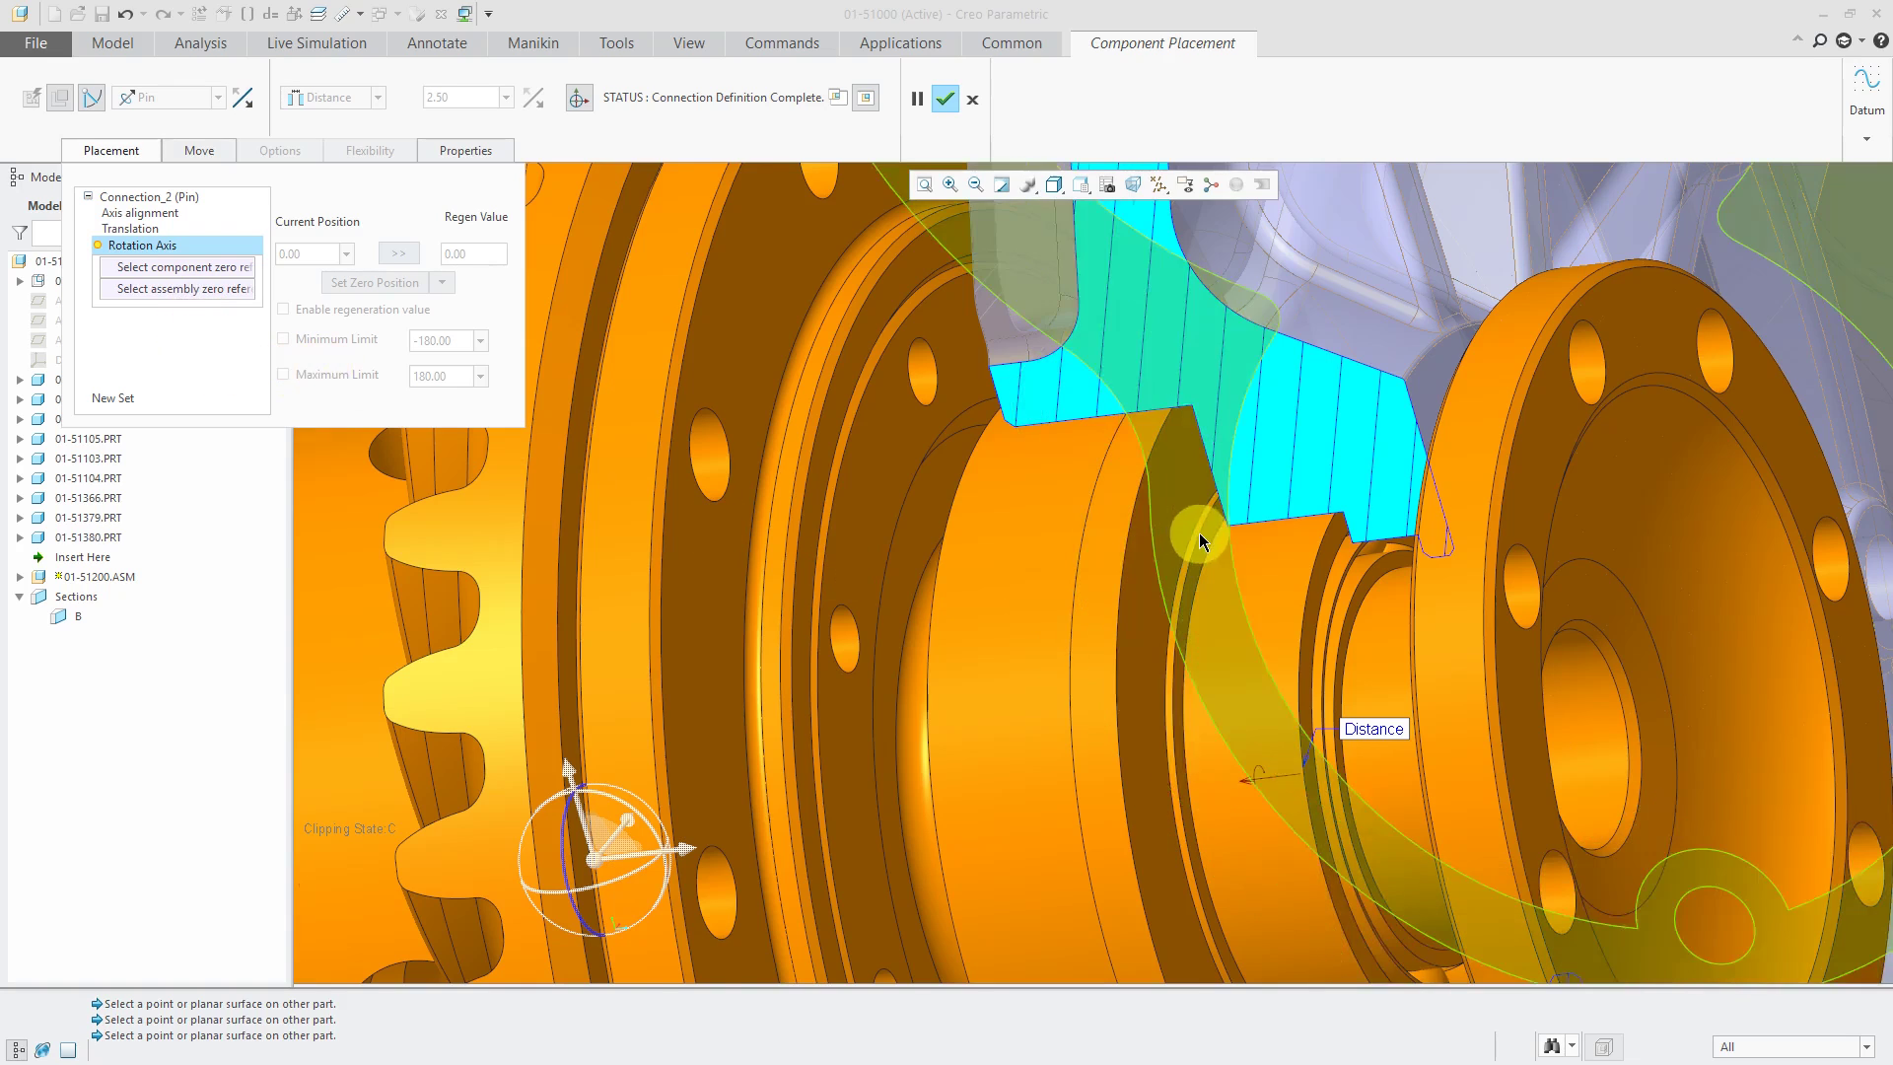
{"action": "scroll", "coordinate": [1199, 532], "scroll_direction": "down", "scroll_amount": 4}
{"action": "scroll", "coordinate": [1194, 543], "scroll_direction": "down", "scroll_amount": 1}
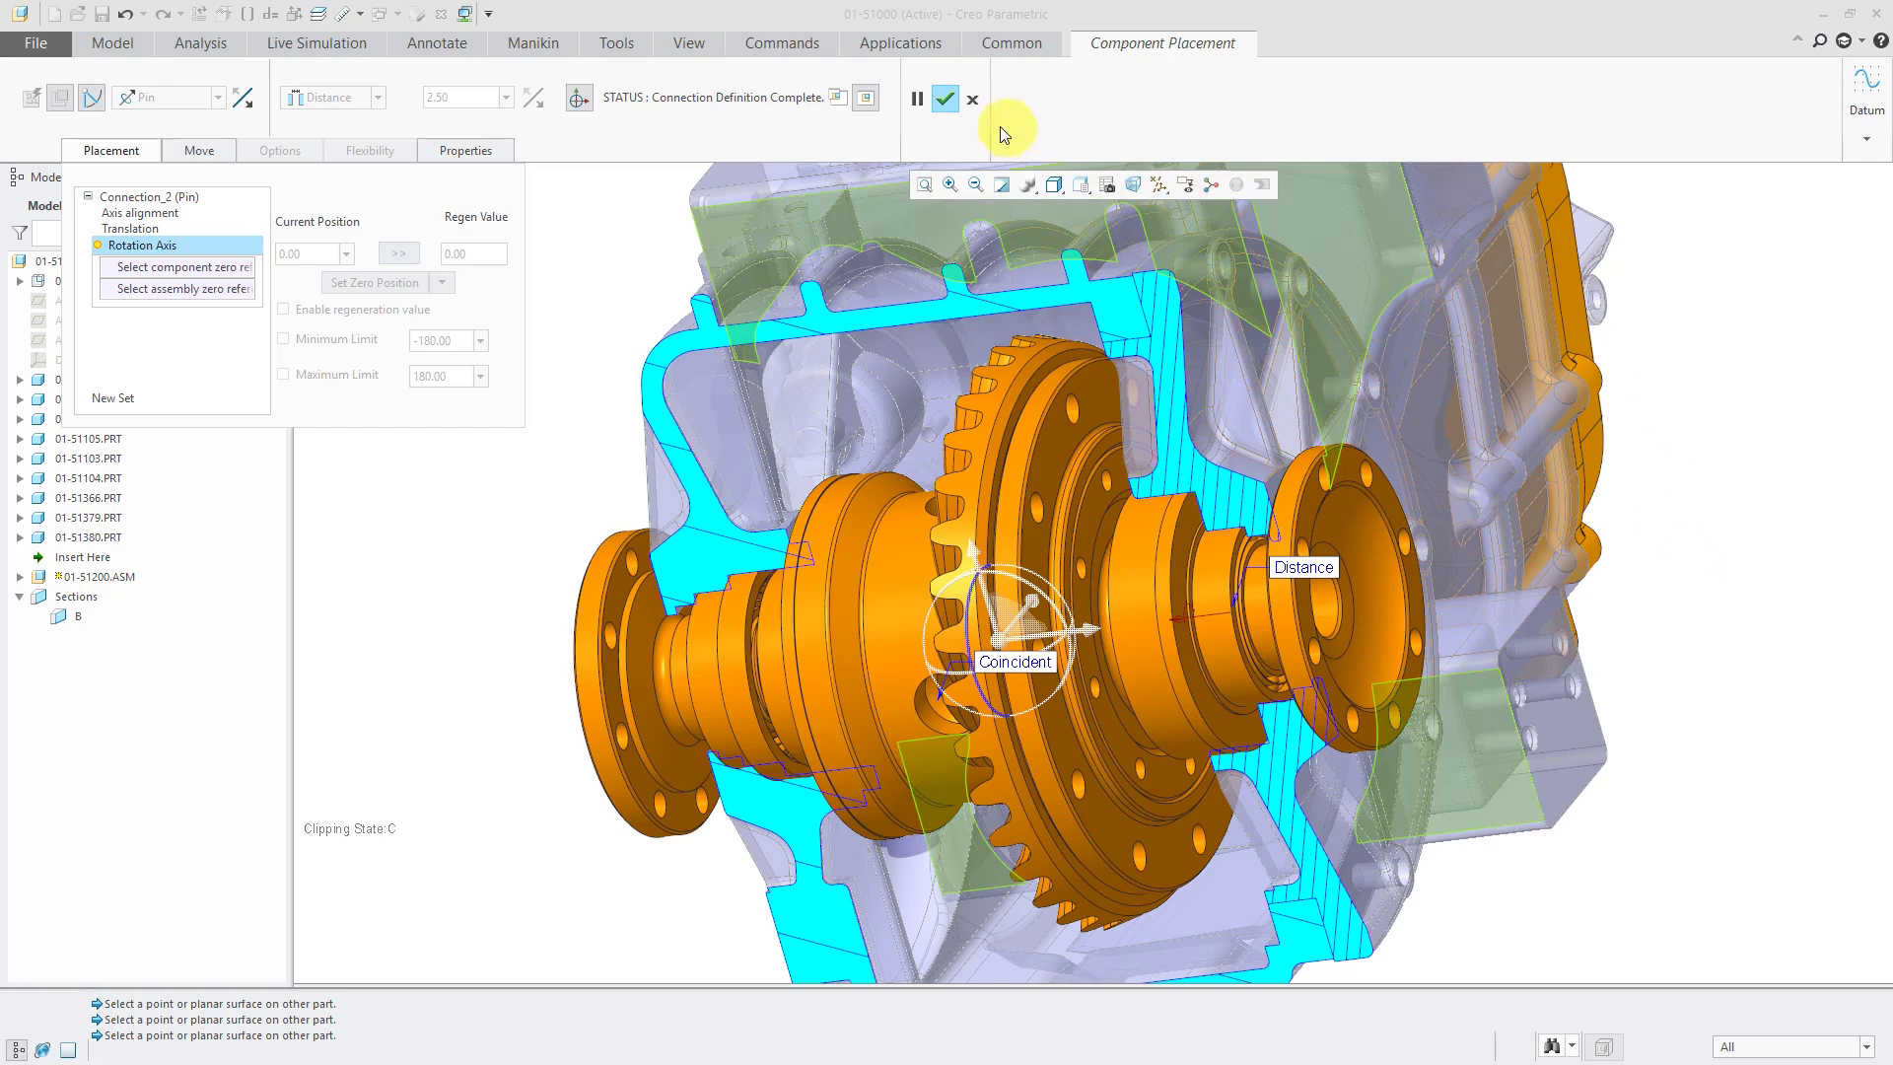
{"action": "left_click", "coordinate": [945, 100]}
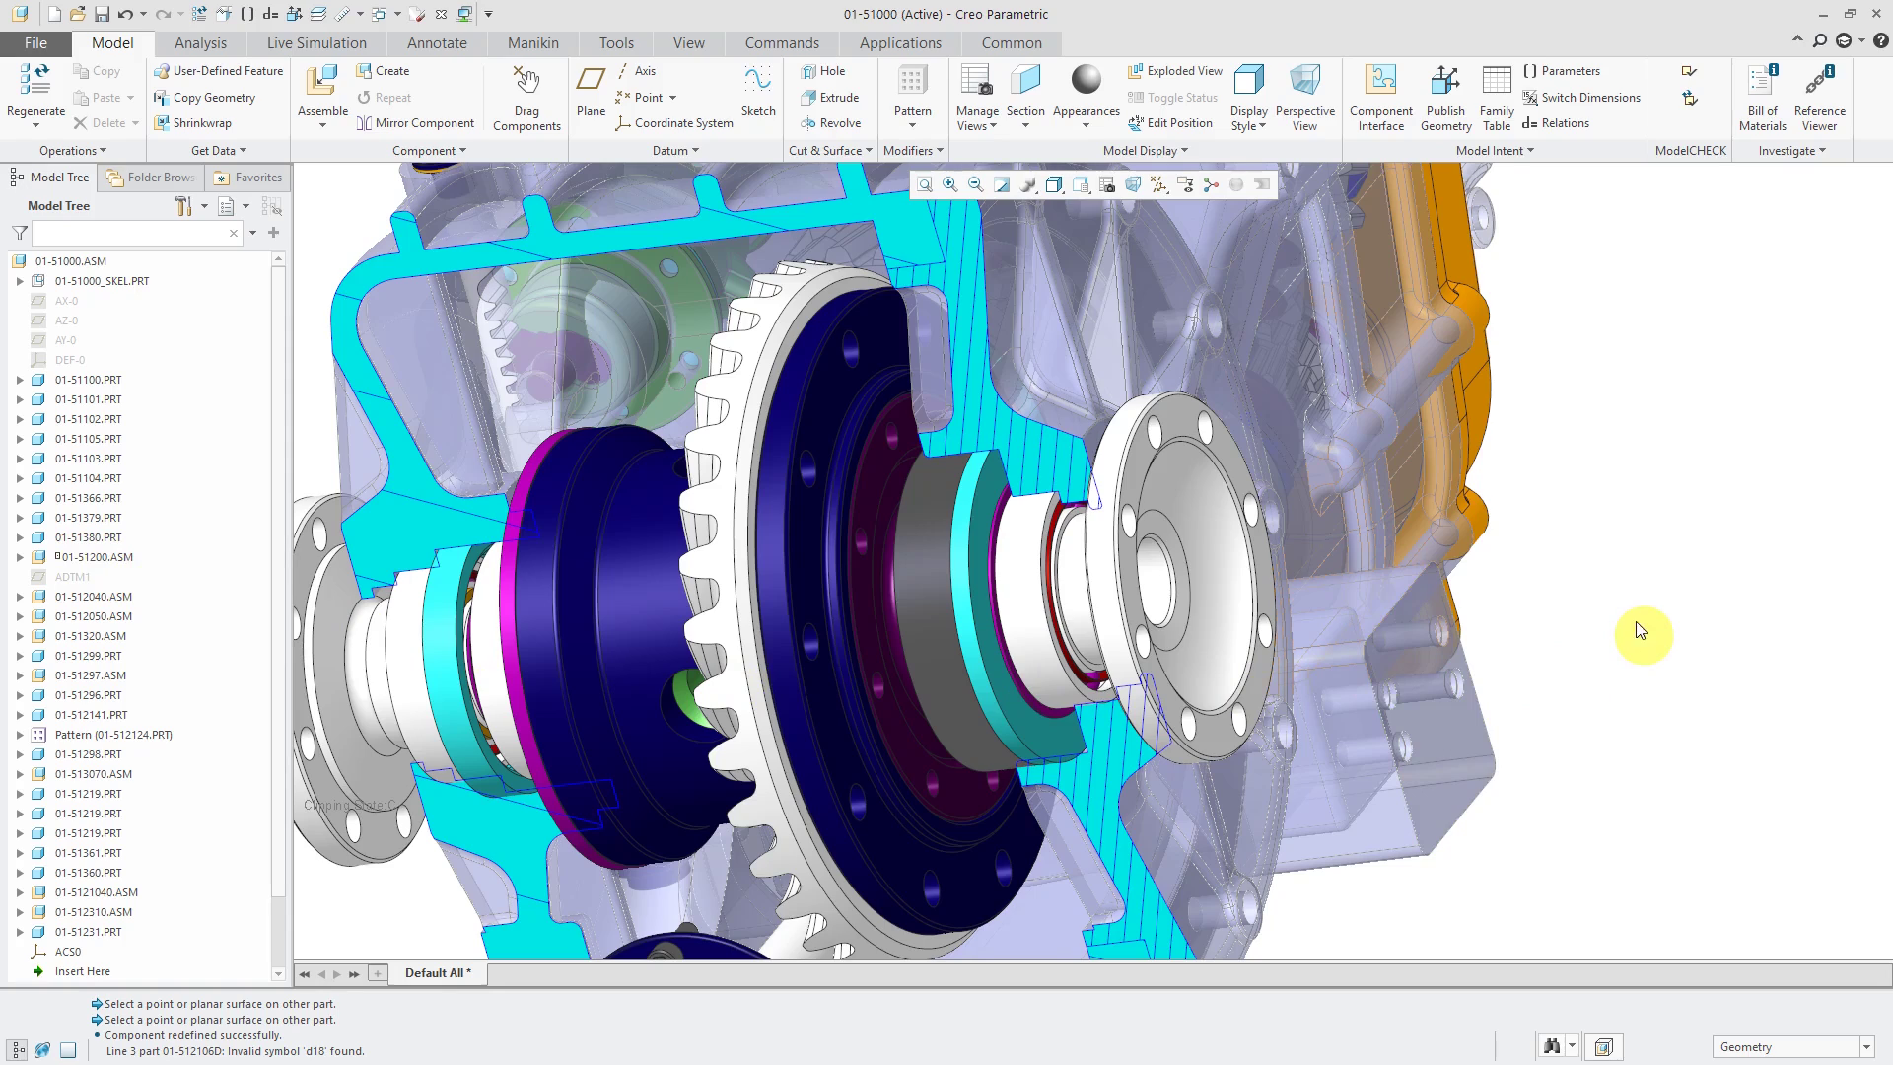
{"action": "scroll", "coordinate": [1577, 610], "scroll_direction": "down", "scroll_amount": 2}
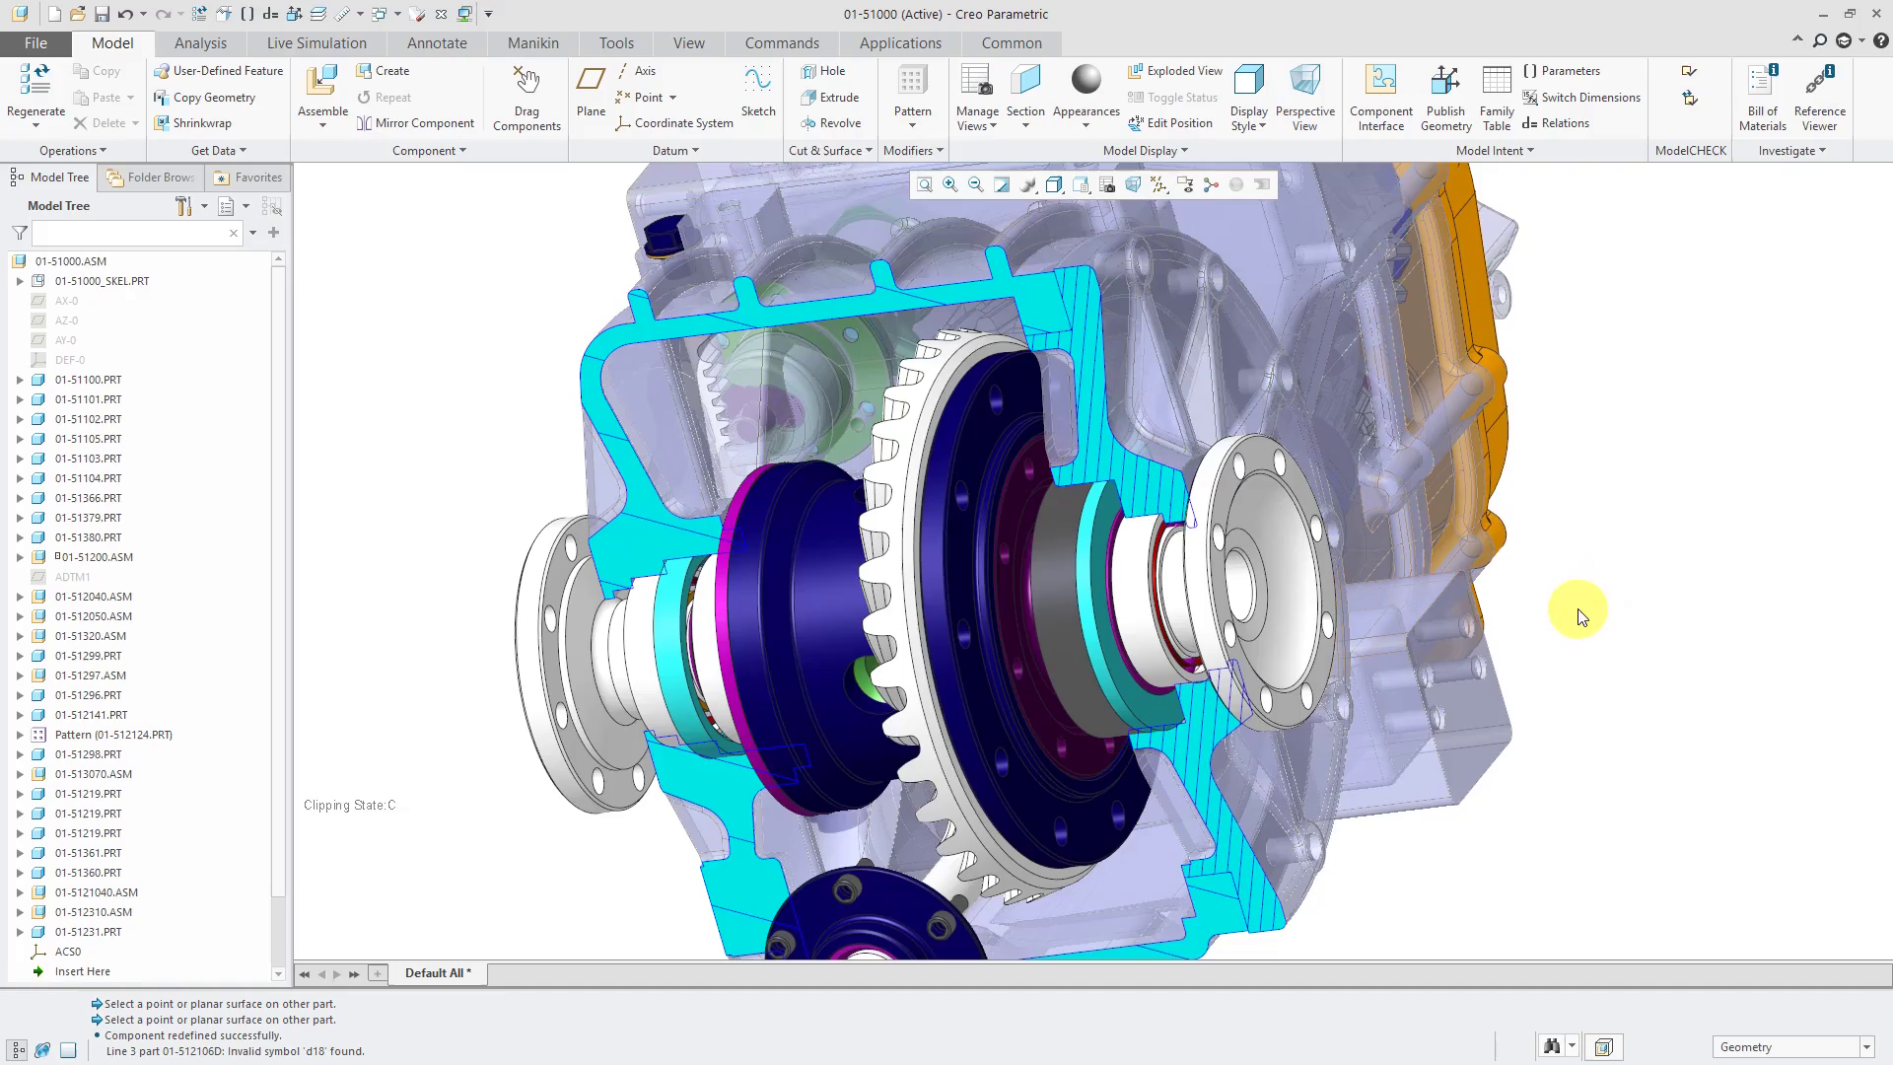
{"action": "middle_click_drag", "start_coordinate": [1576, 609], "coordinate": [1617, 620]}
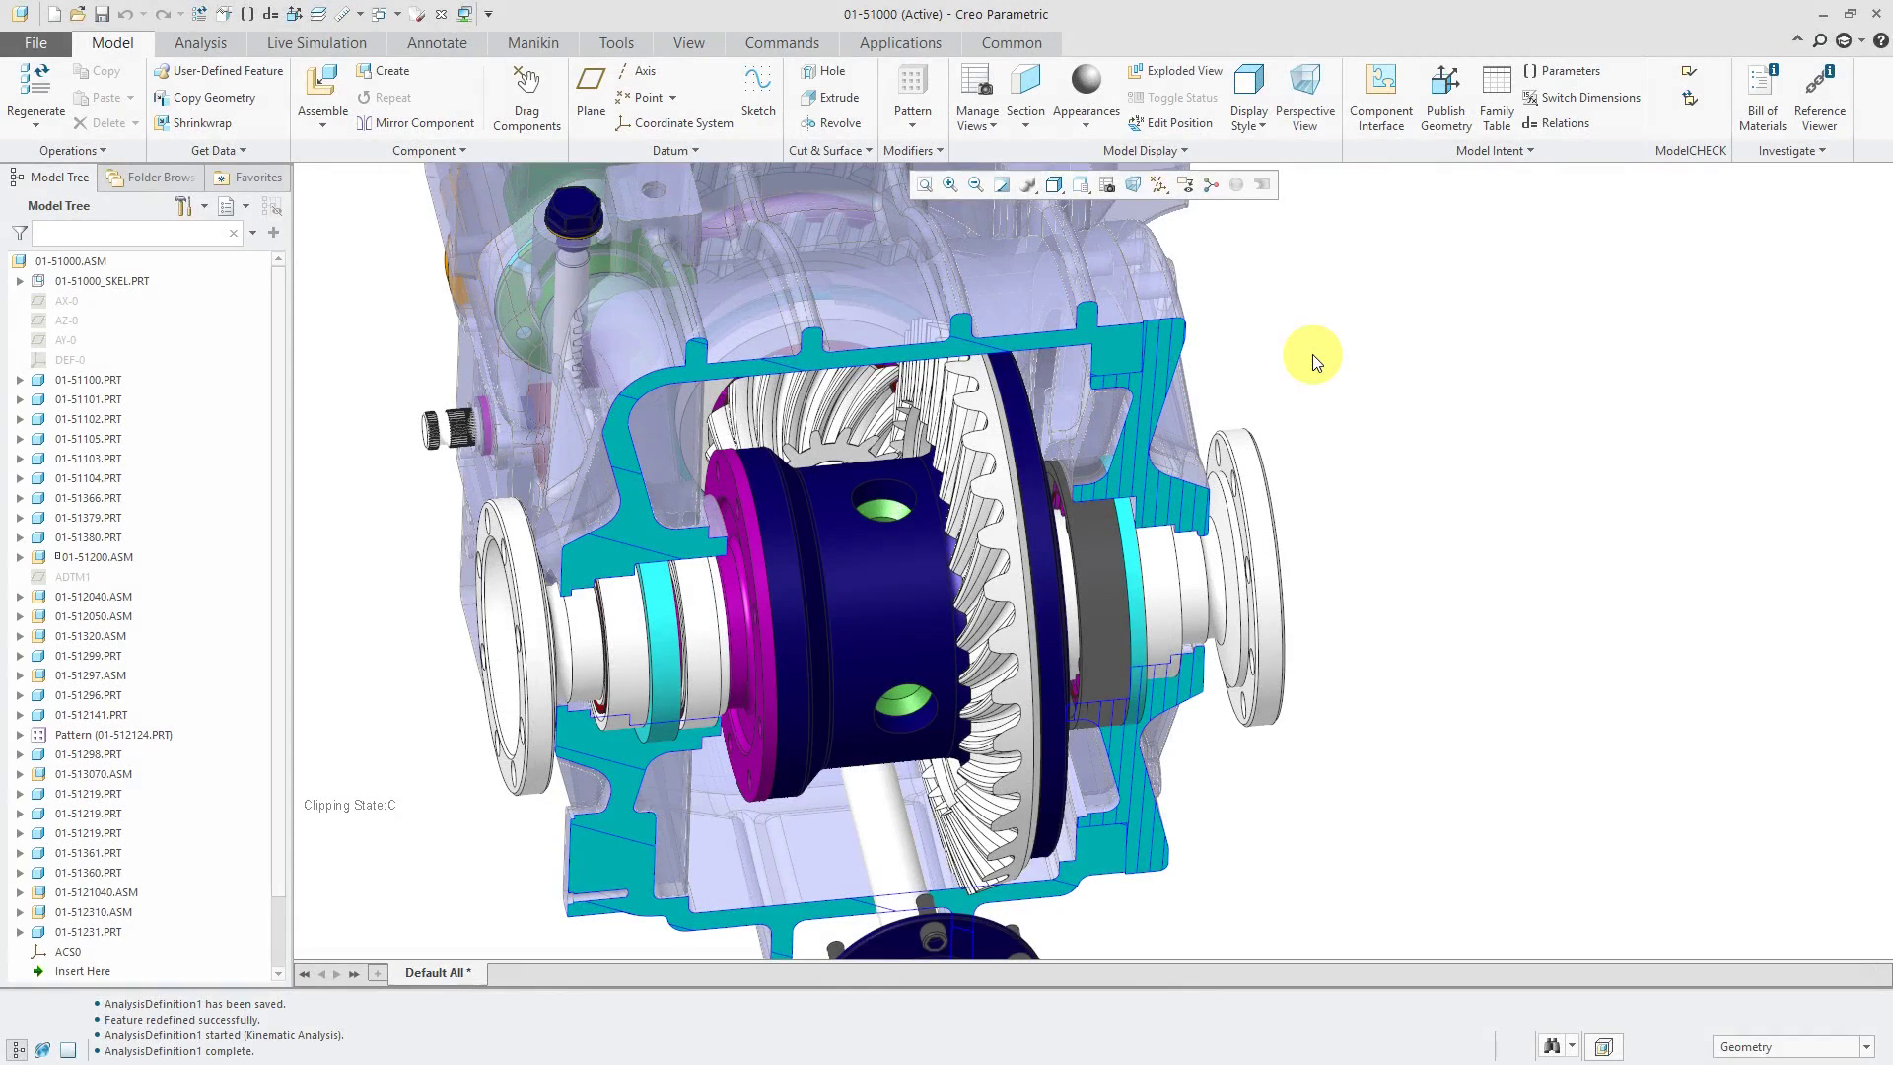
- Enter the Mechanism environment and create a servo motor on Connection_2's rotation axis
{"action": "left_click", "coordinate": [903, 47]}
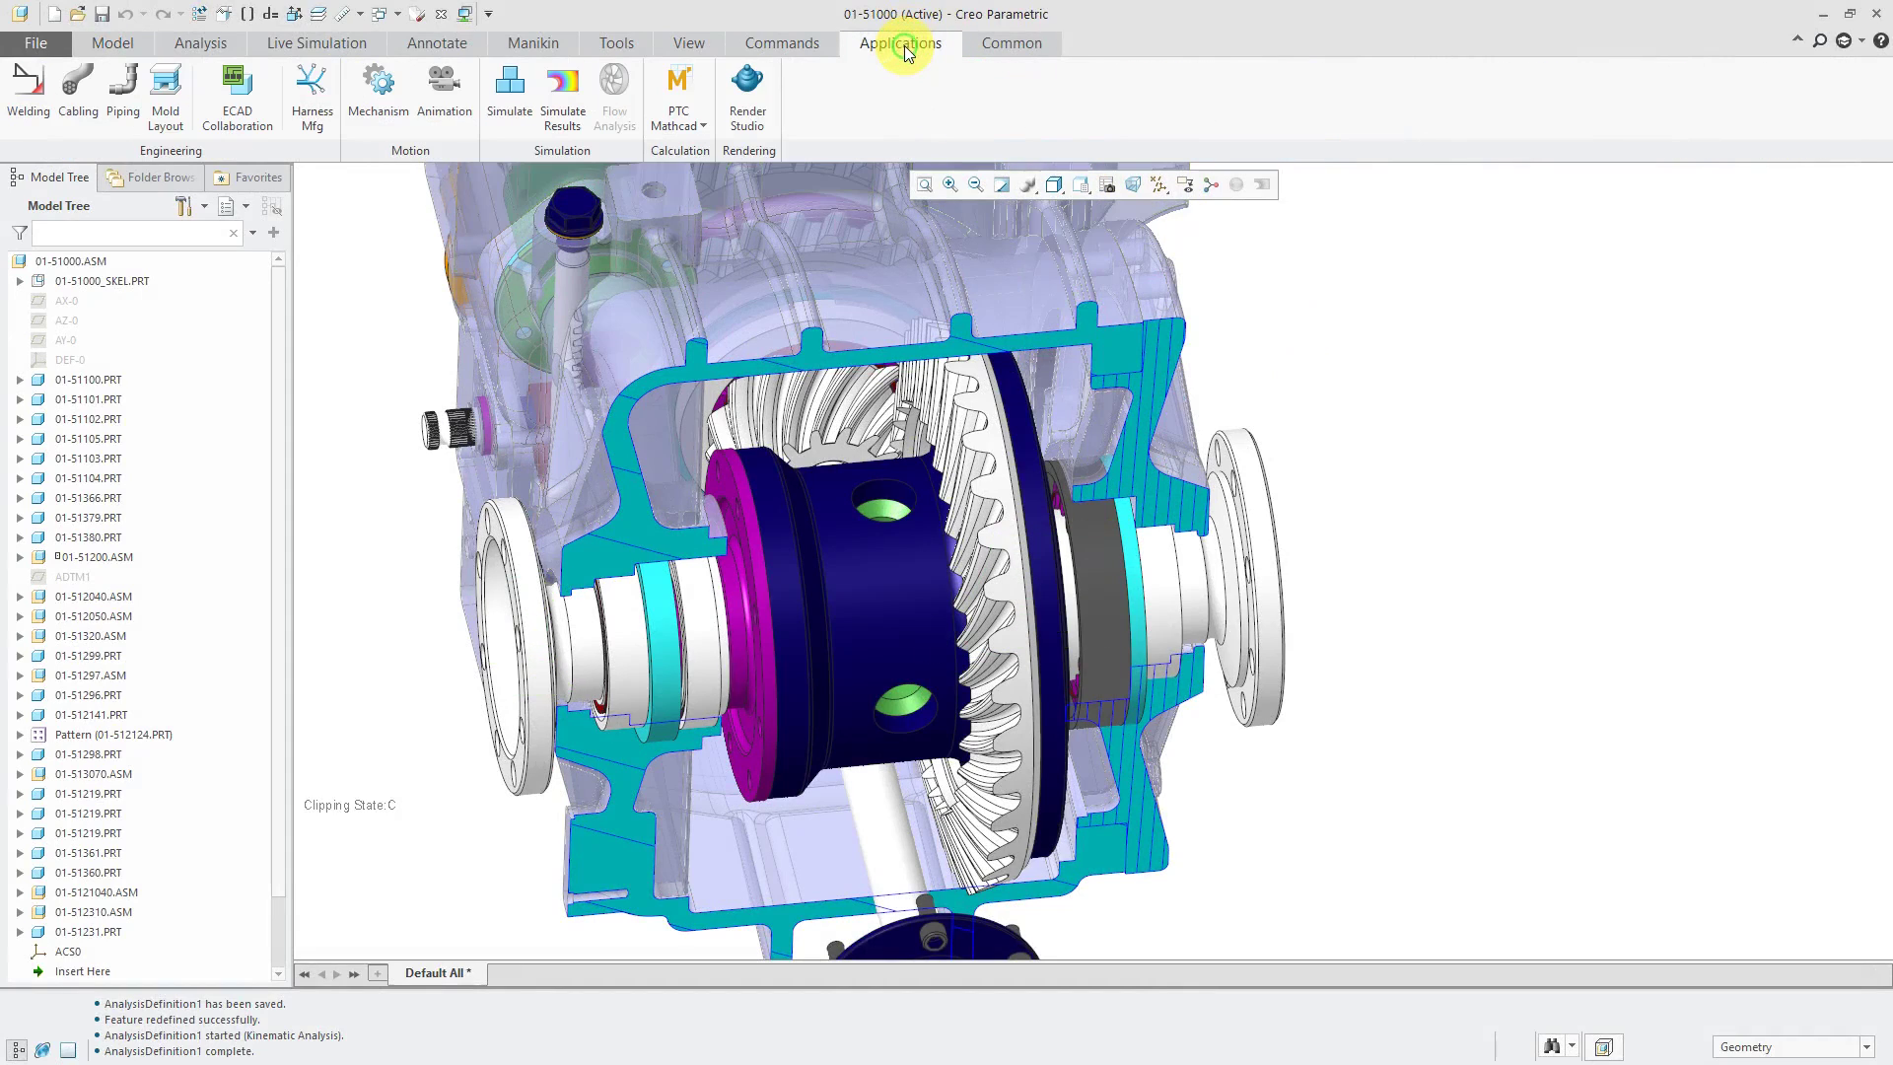
{"action": "left_click", "coordinate": [377, 106]}
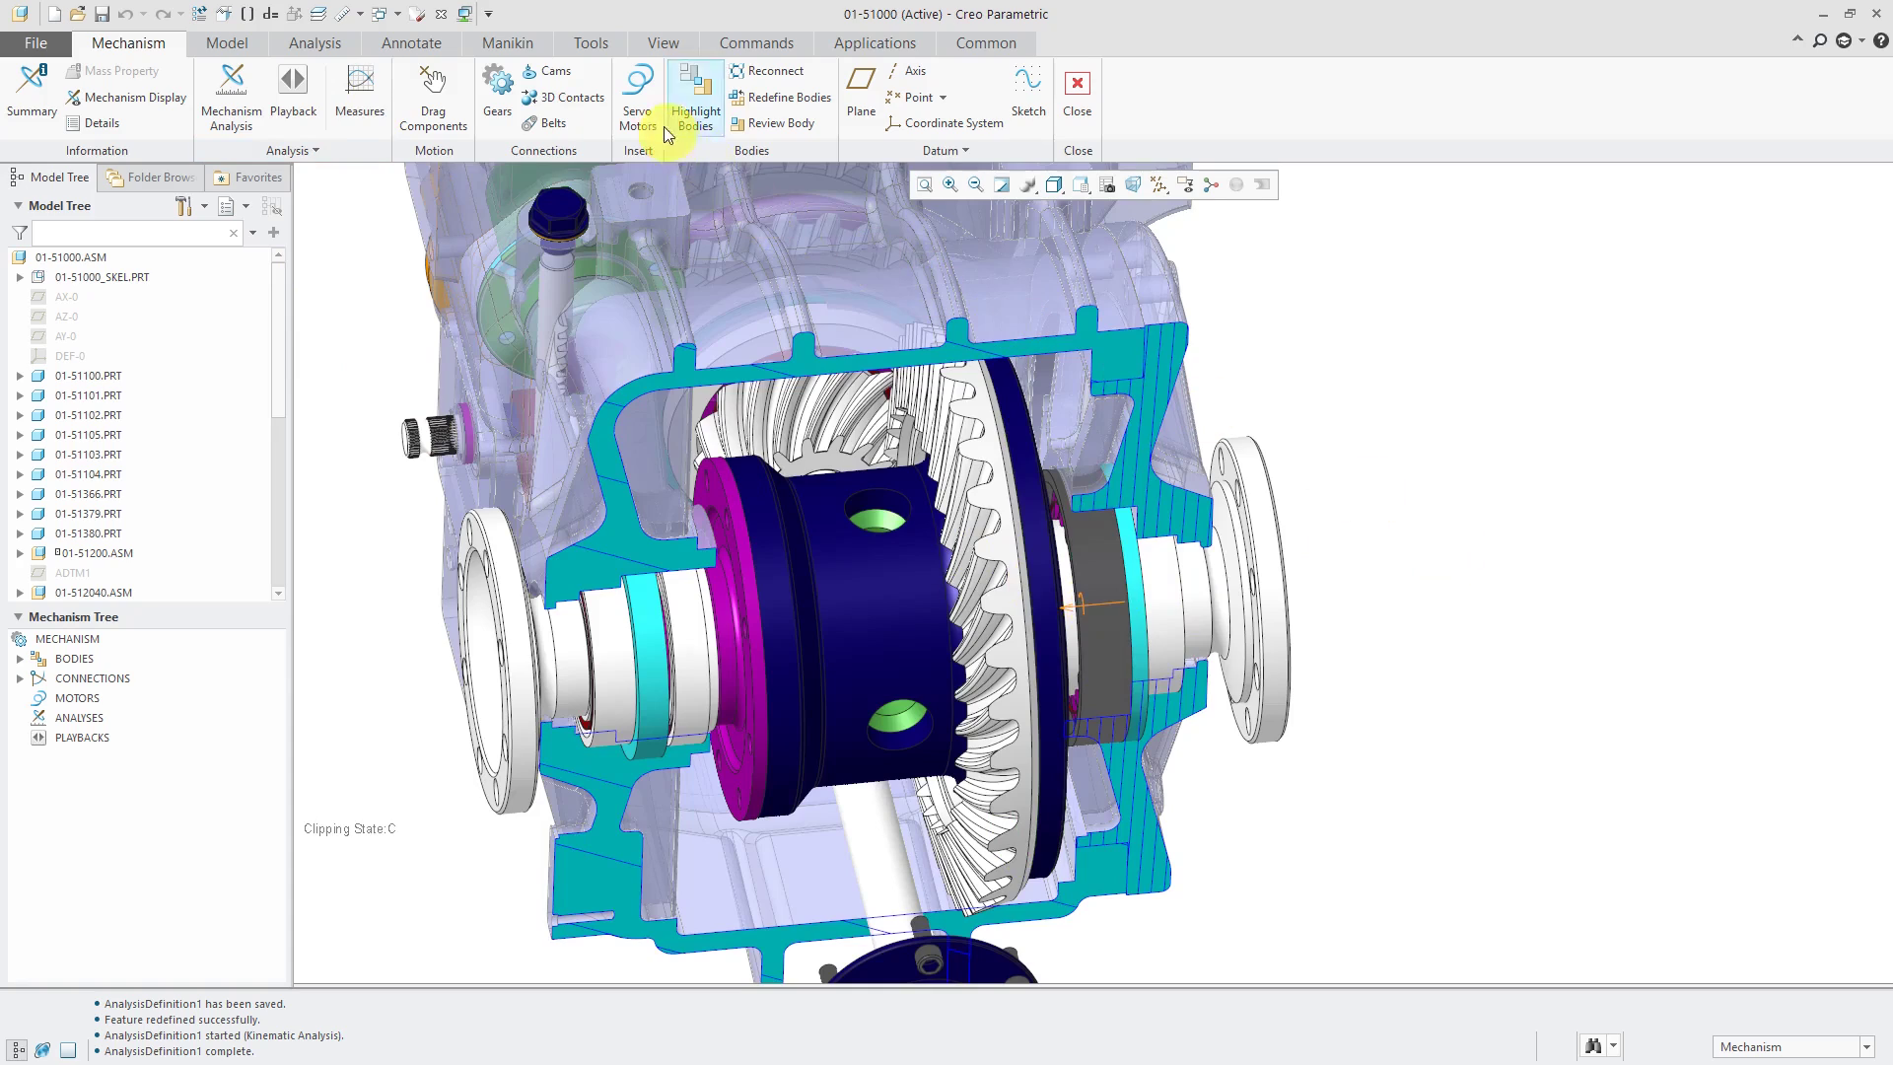
{"action": "left_click", "coordinate": [639, 103]}
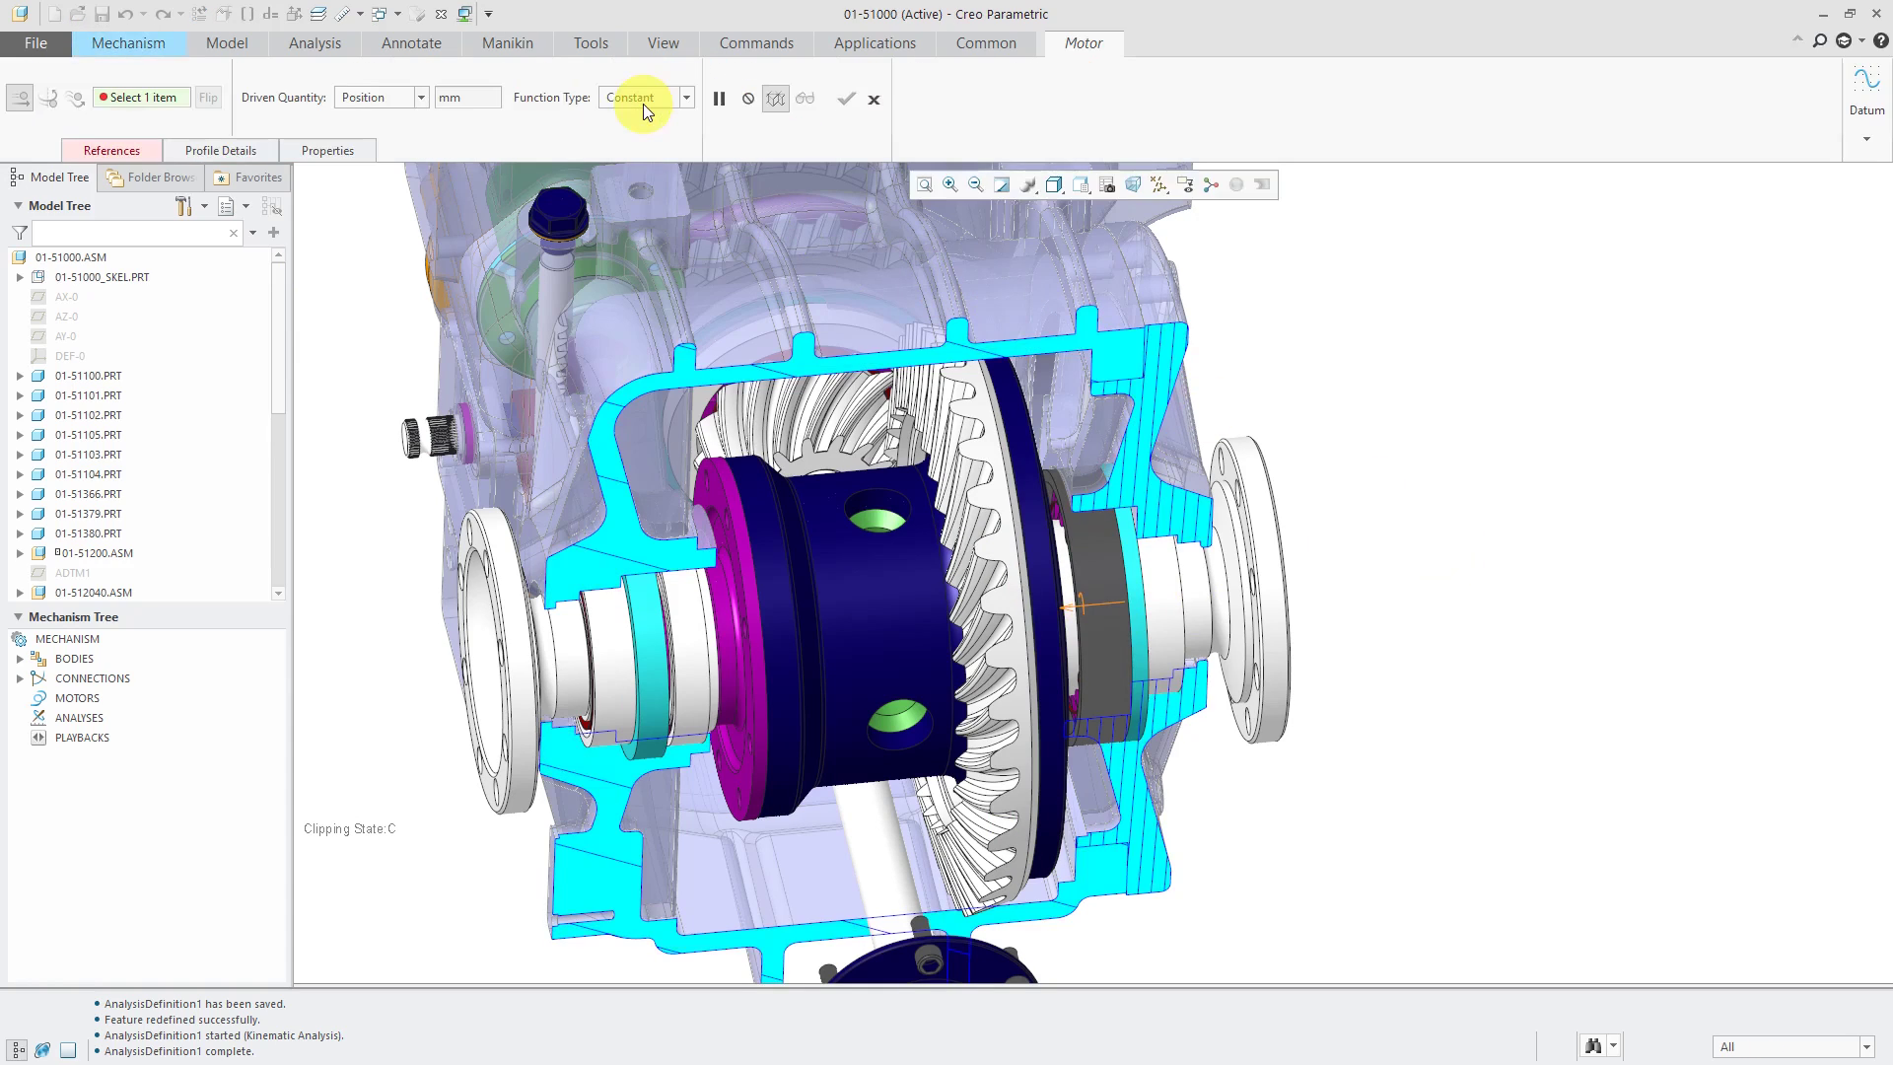
{"action": "left_click", "coordinate": [141, 149]}
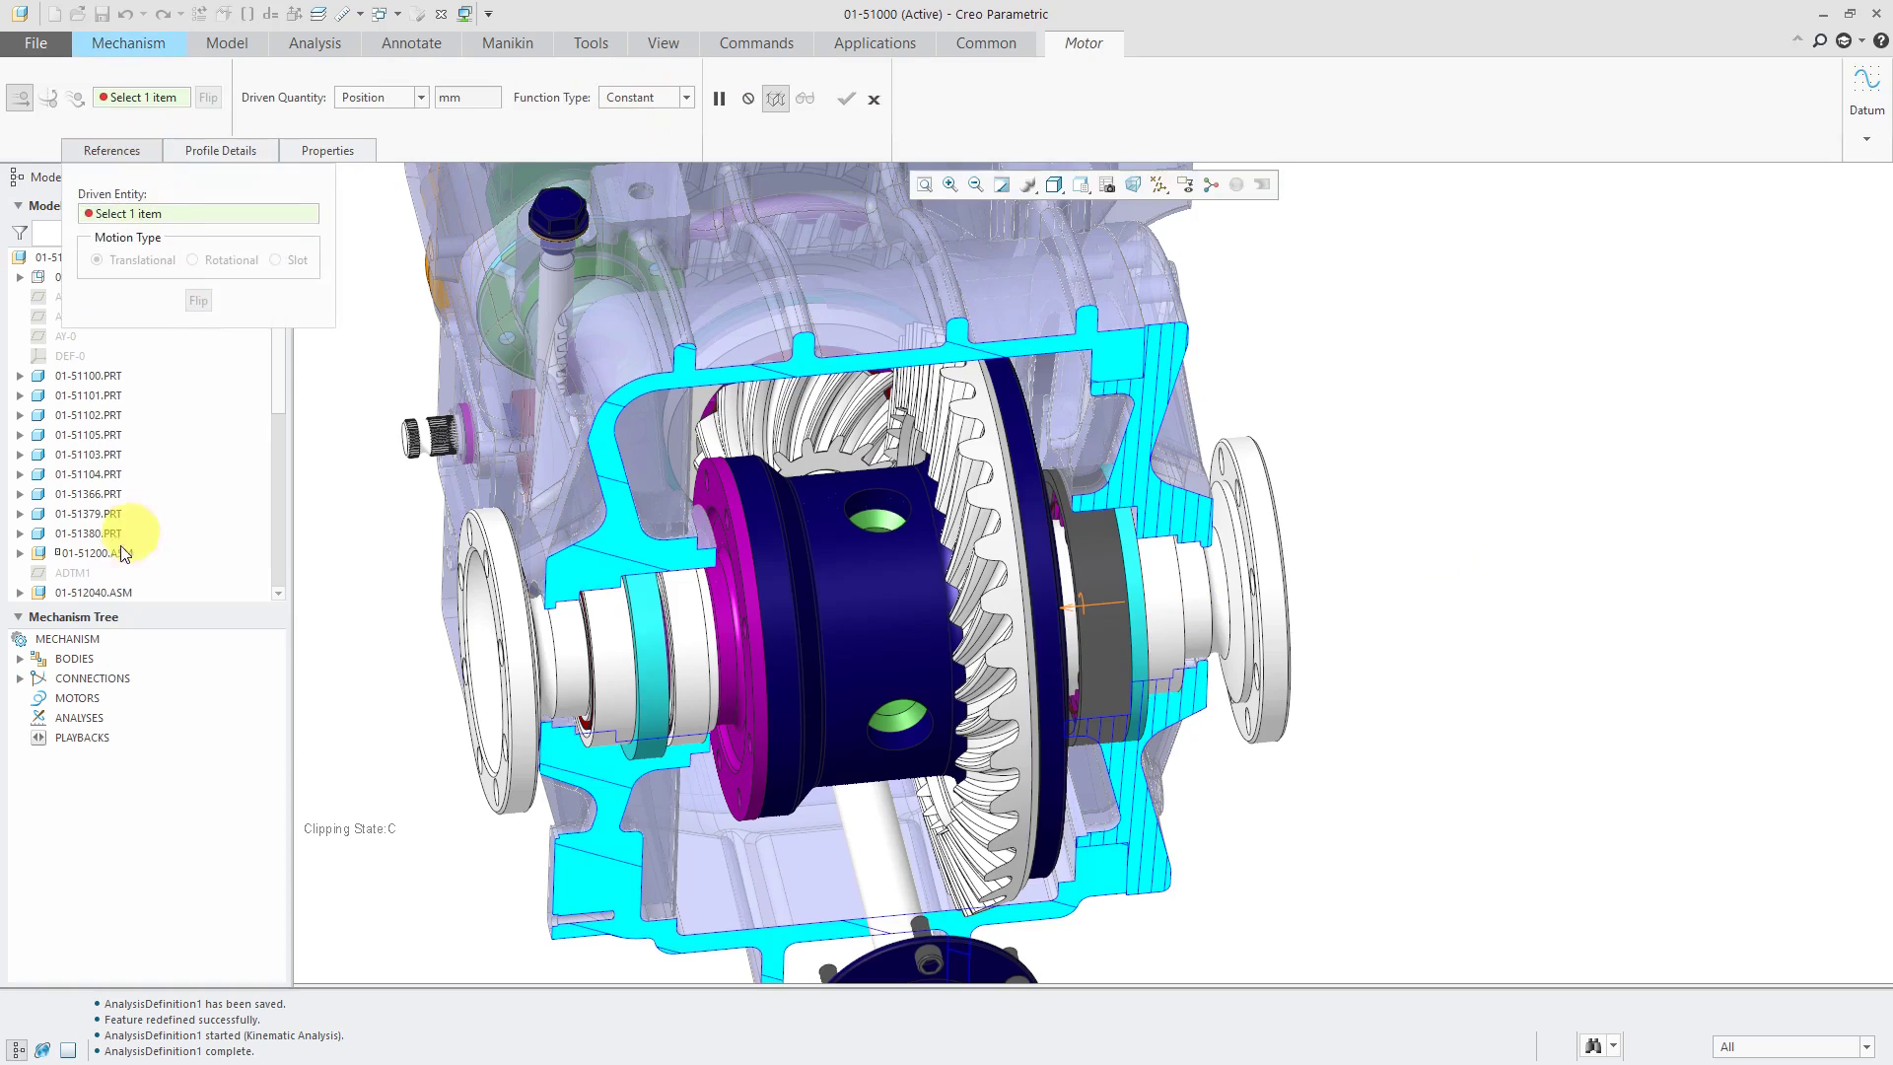
{"action": "left_click", "coordinate": [20, 677]}
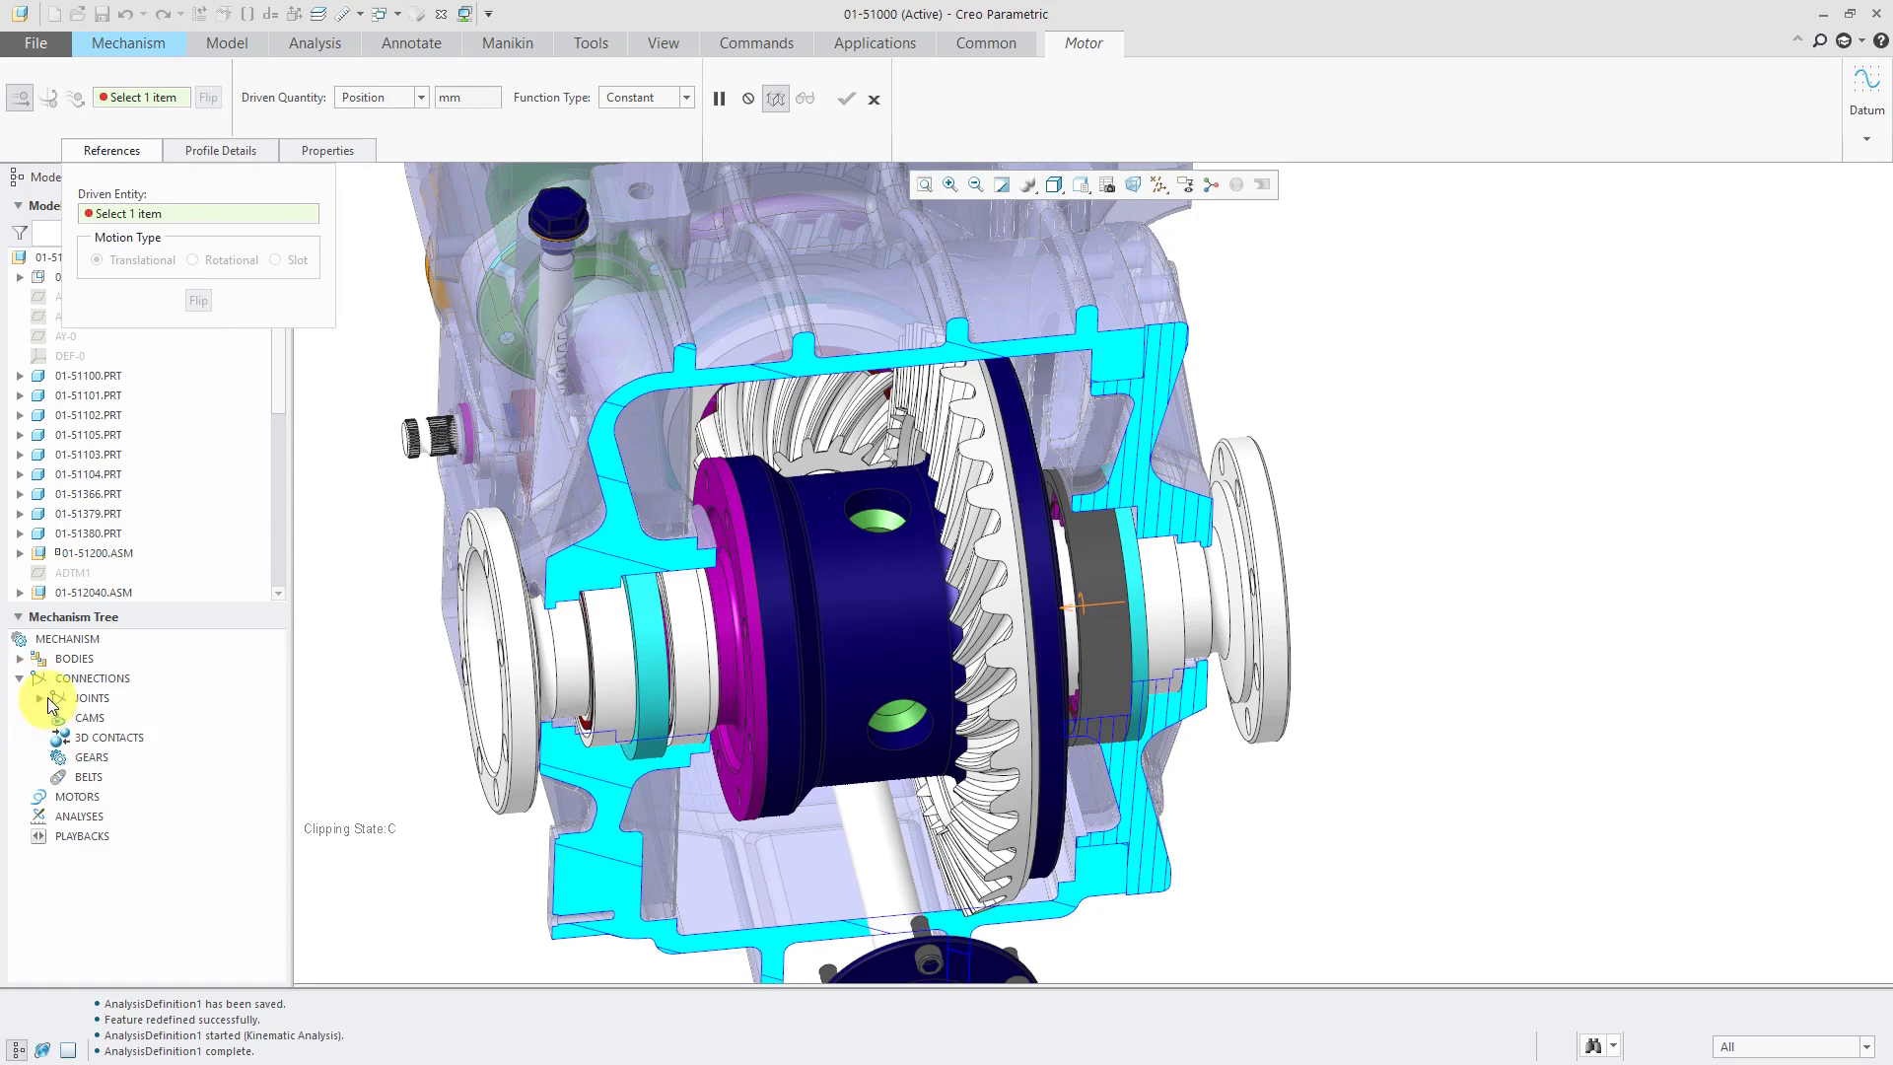
{"action": "left_click", "coordinate": [40, 696]}
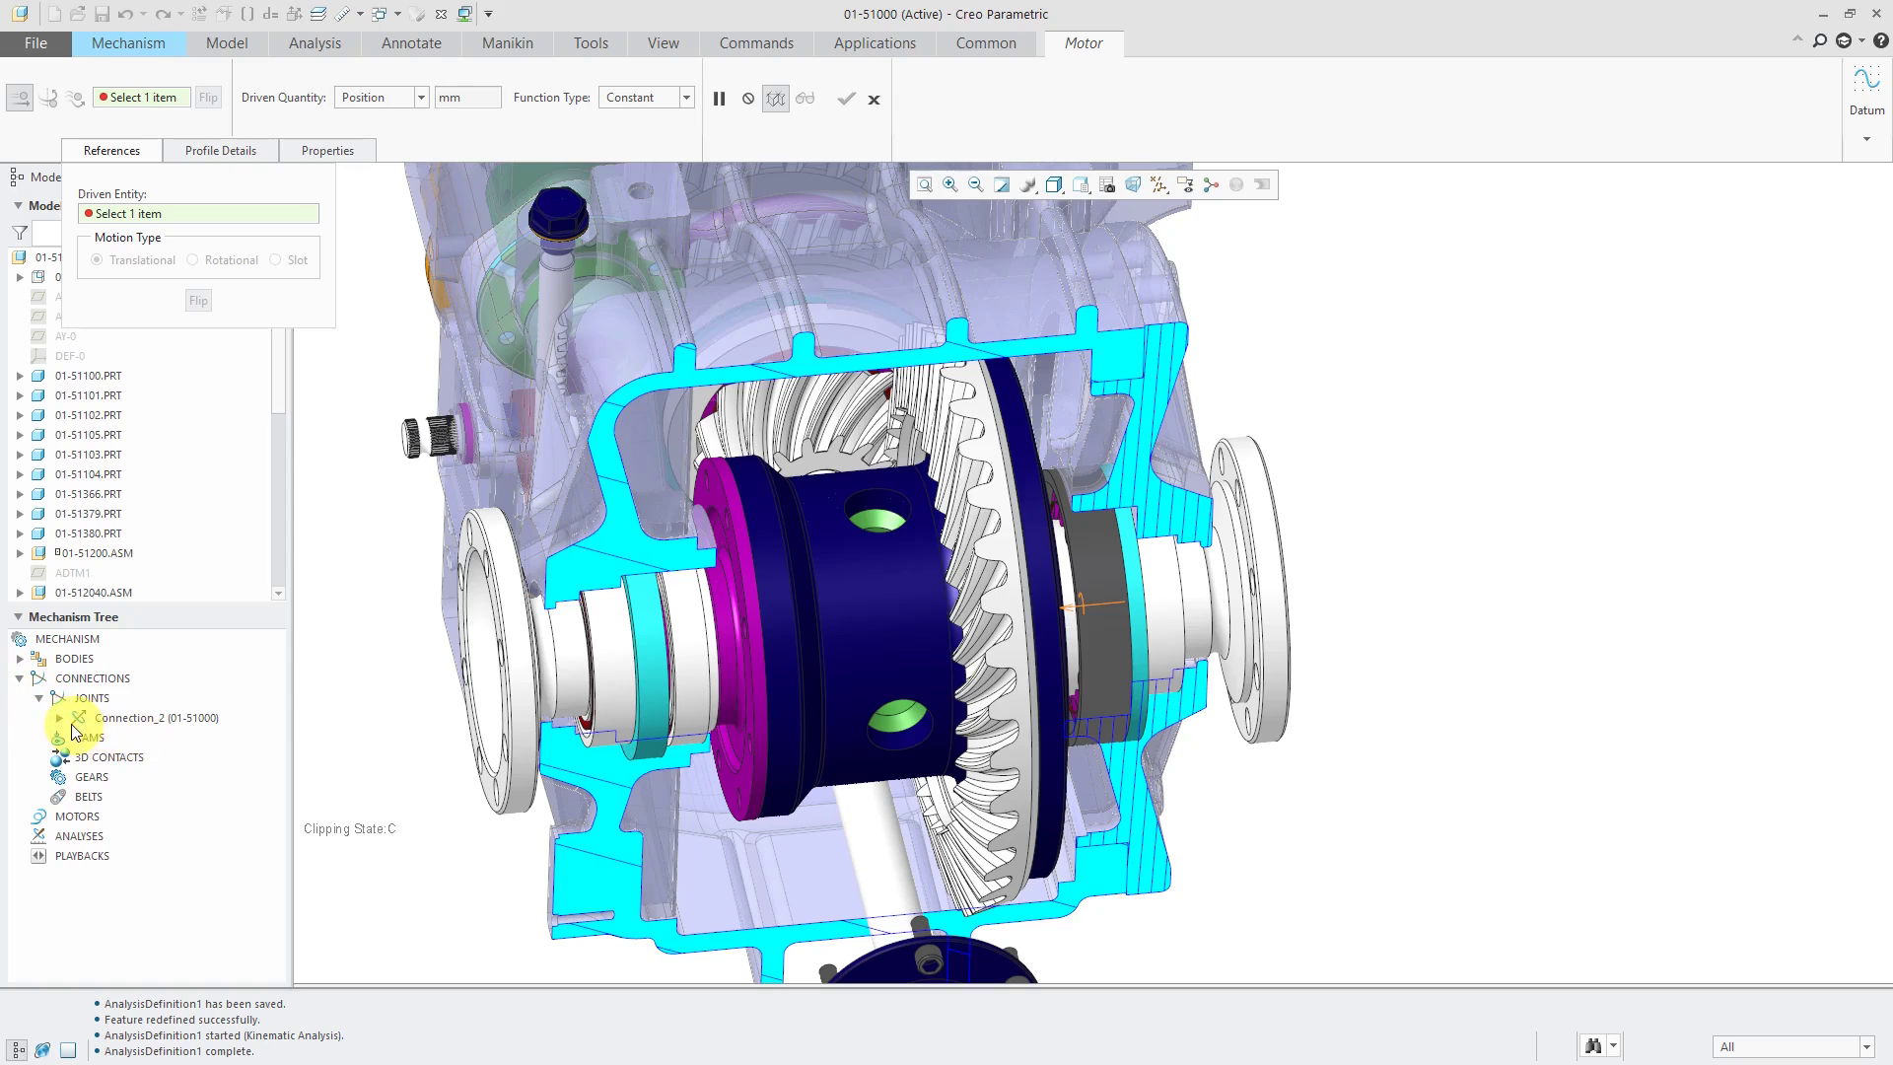
{"action": "left_click", "coordinate": [59, 718]}
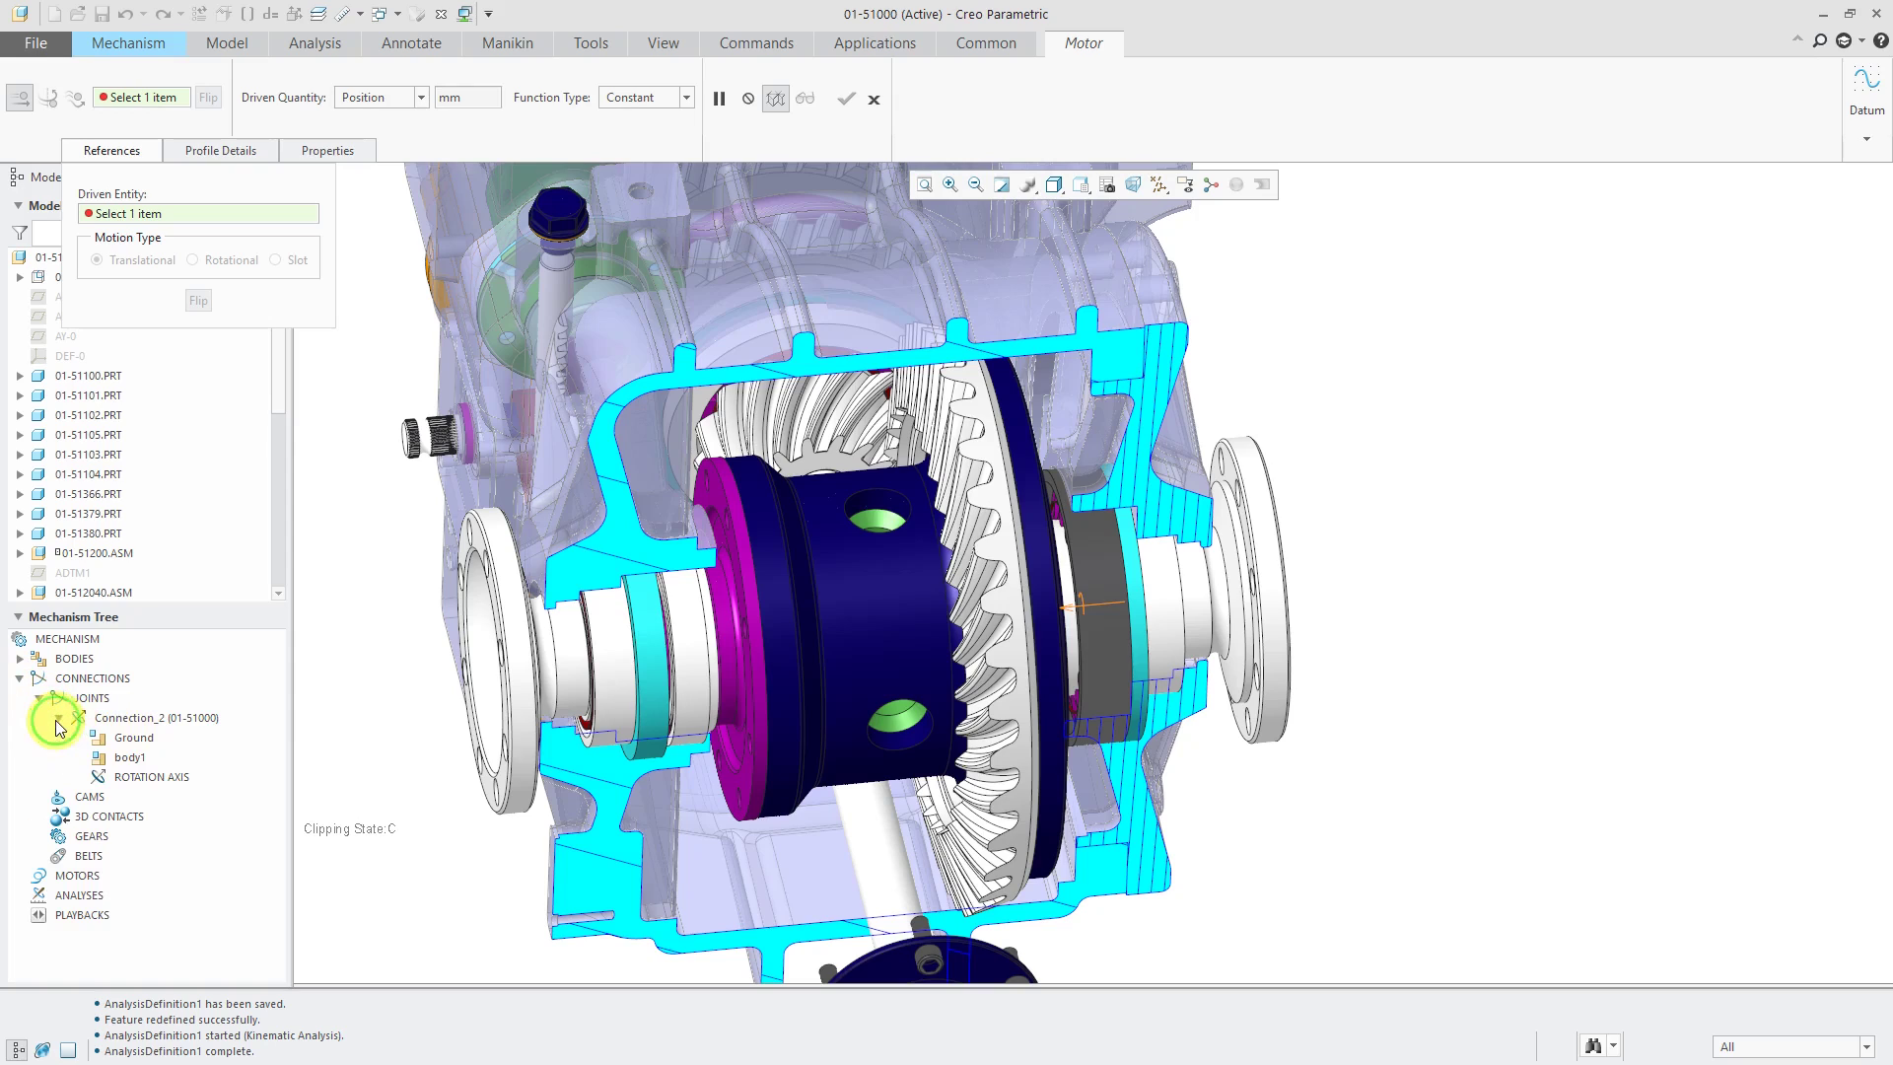
{"action": "left_click", "coordinate": [153, 776]}
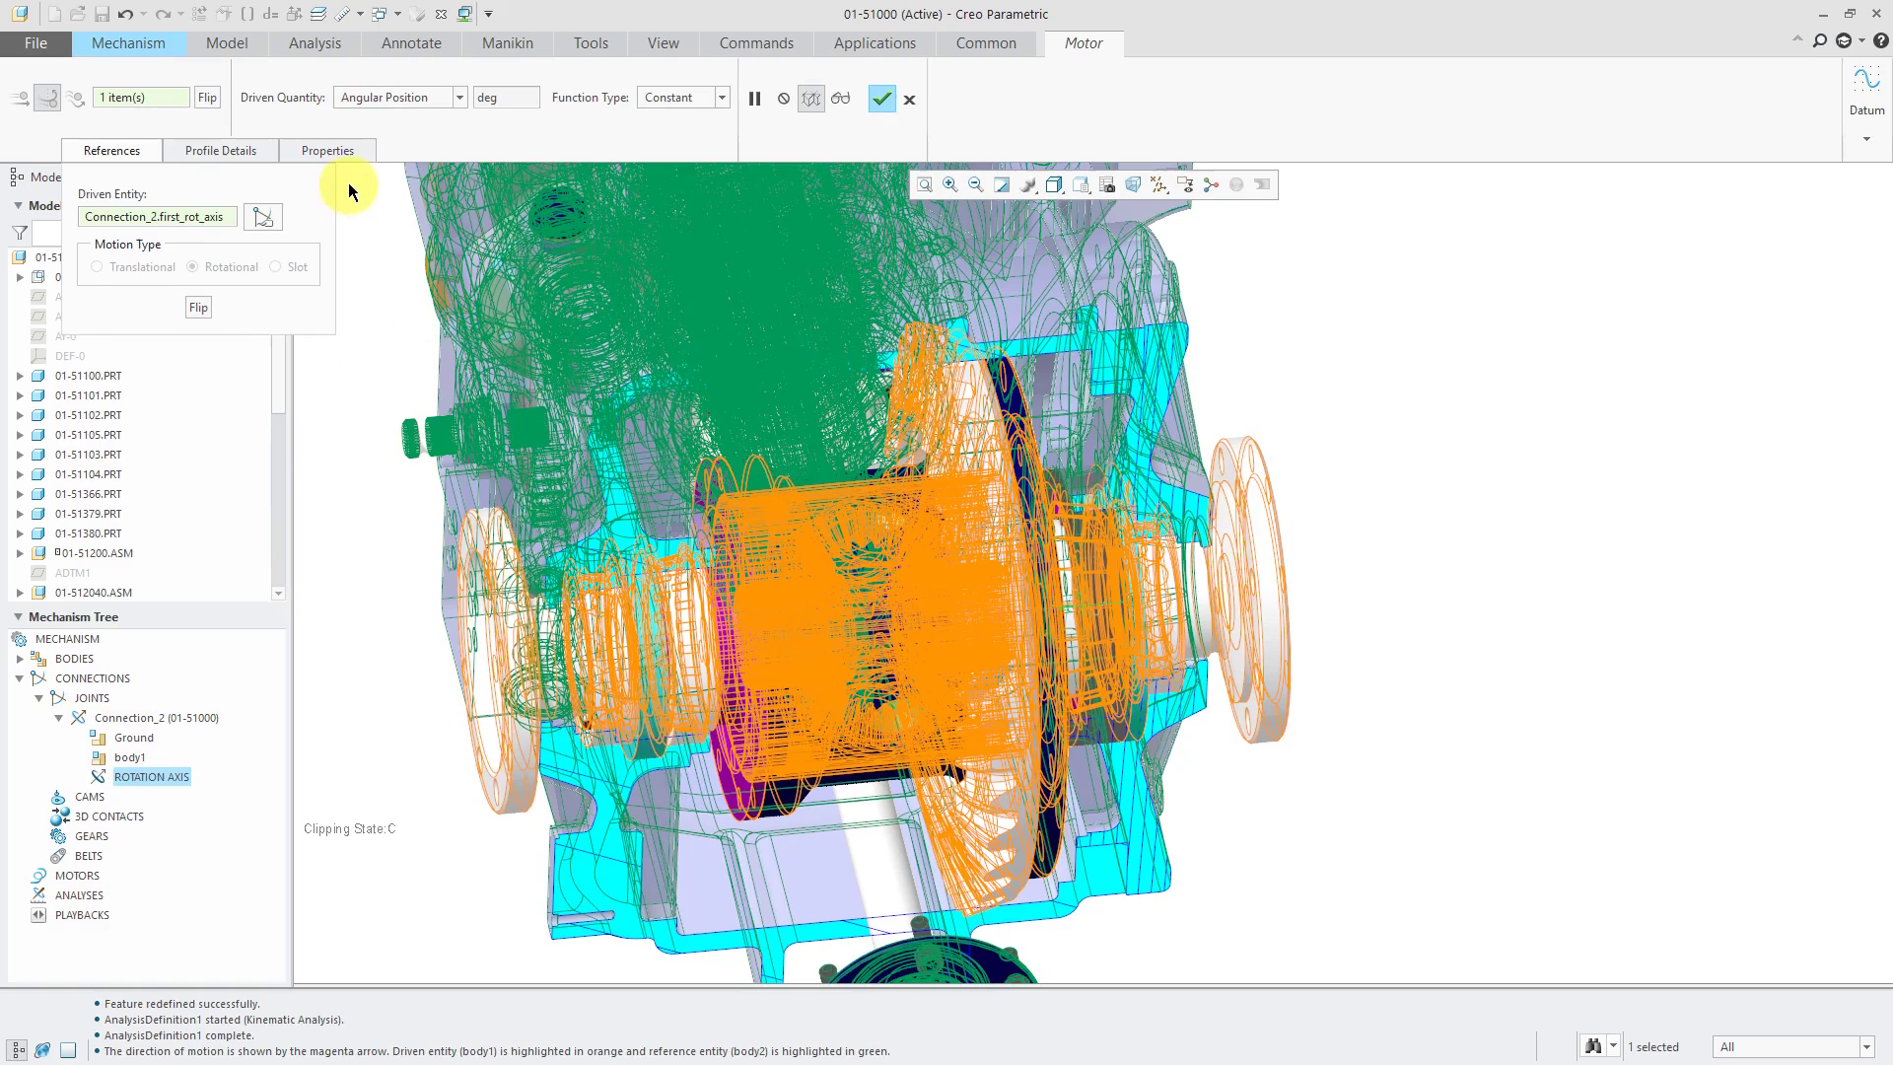
- Make Motor_1 drive angular velocity at a constant 360 deg/sec and create it
{"action": "left_click", "coordinate": [250, 151]}
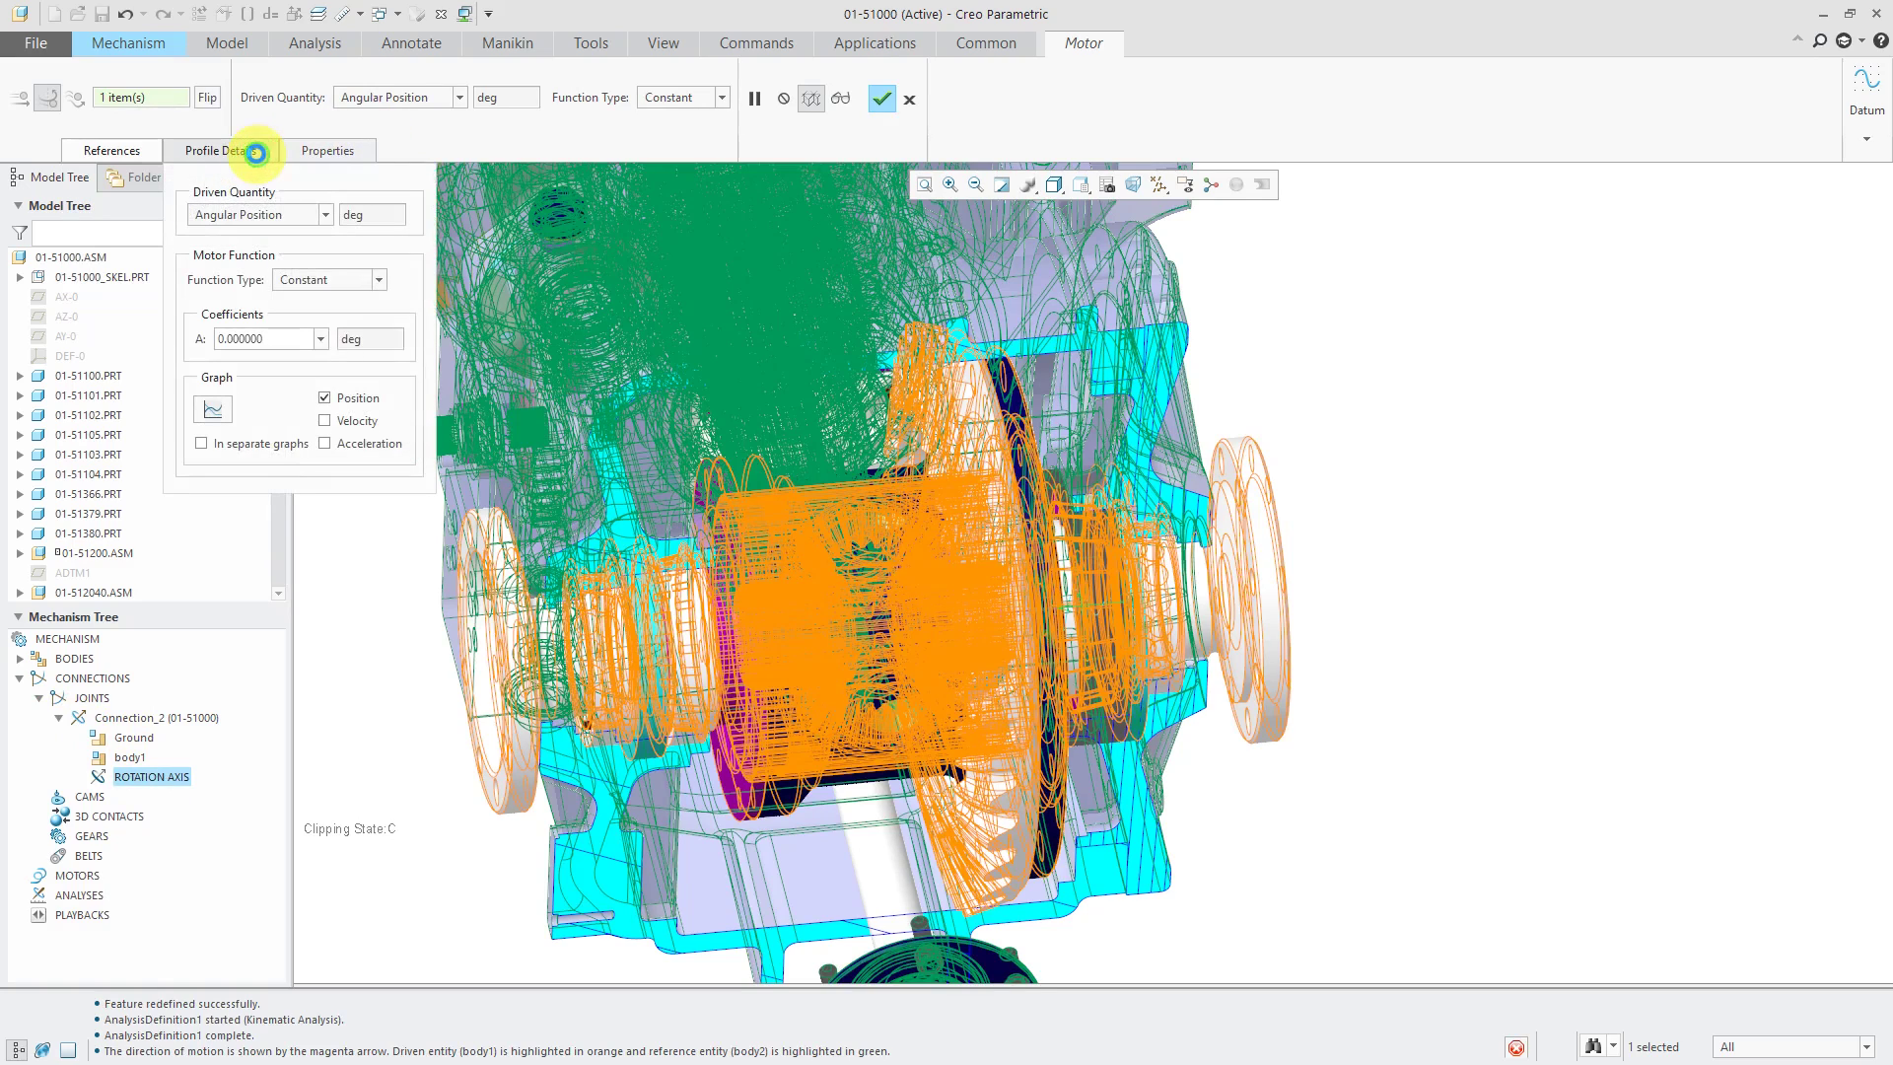
{"action": "left_click", "coordinate": [291, 217]}
{"action": "left_click", "coordinate": [297, 252]}
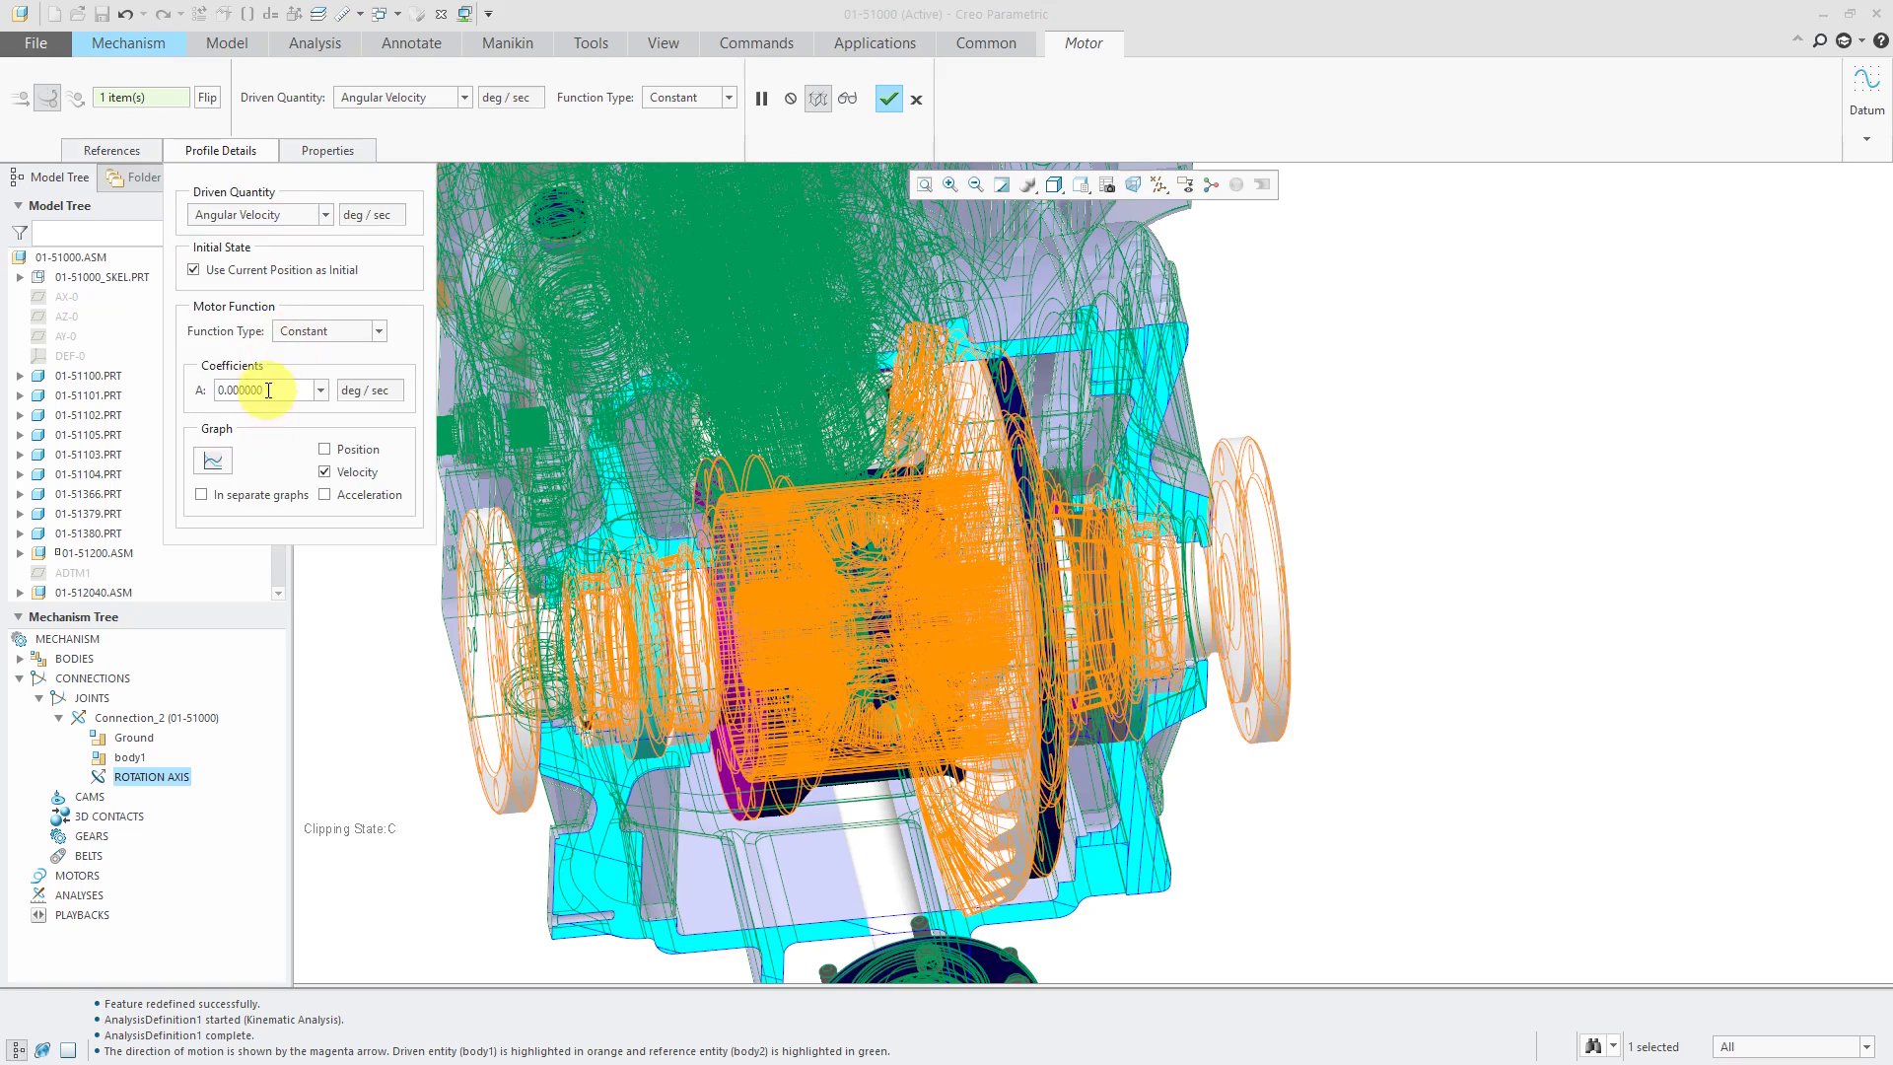
{"action": "double_click", "coordinate": [268, 389]}
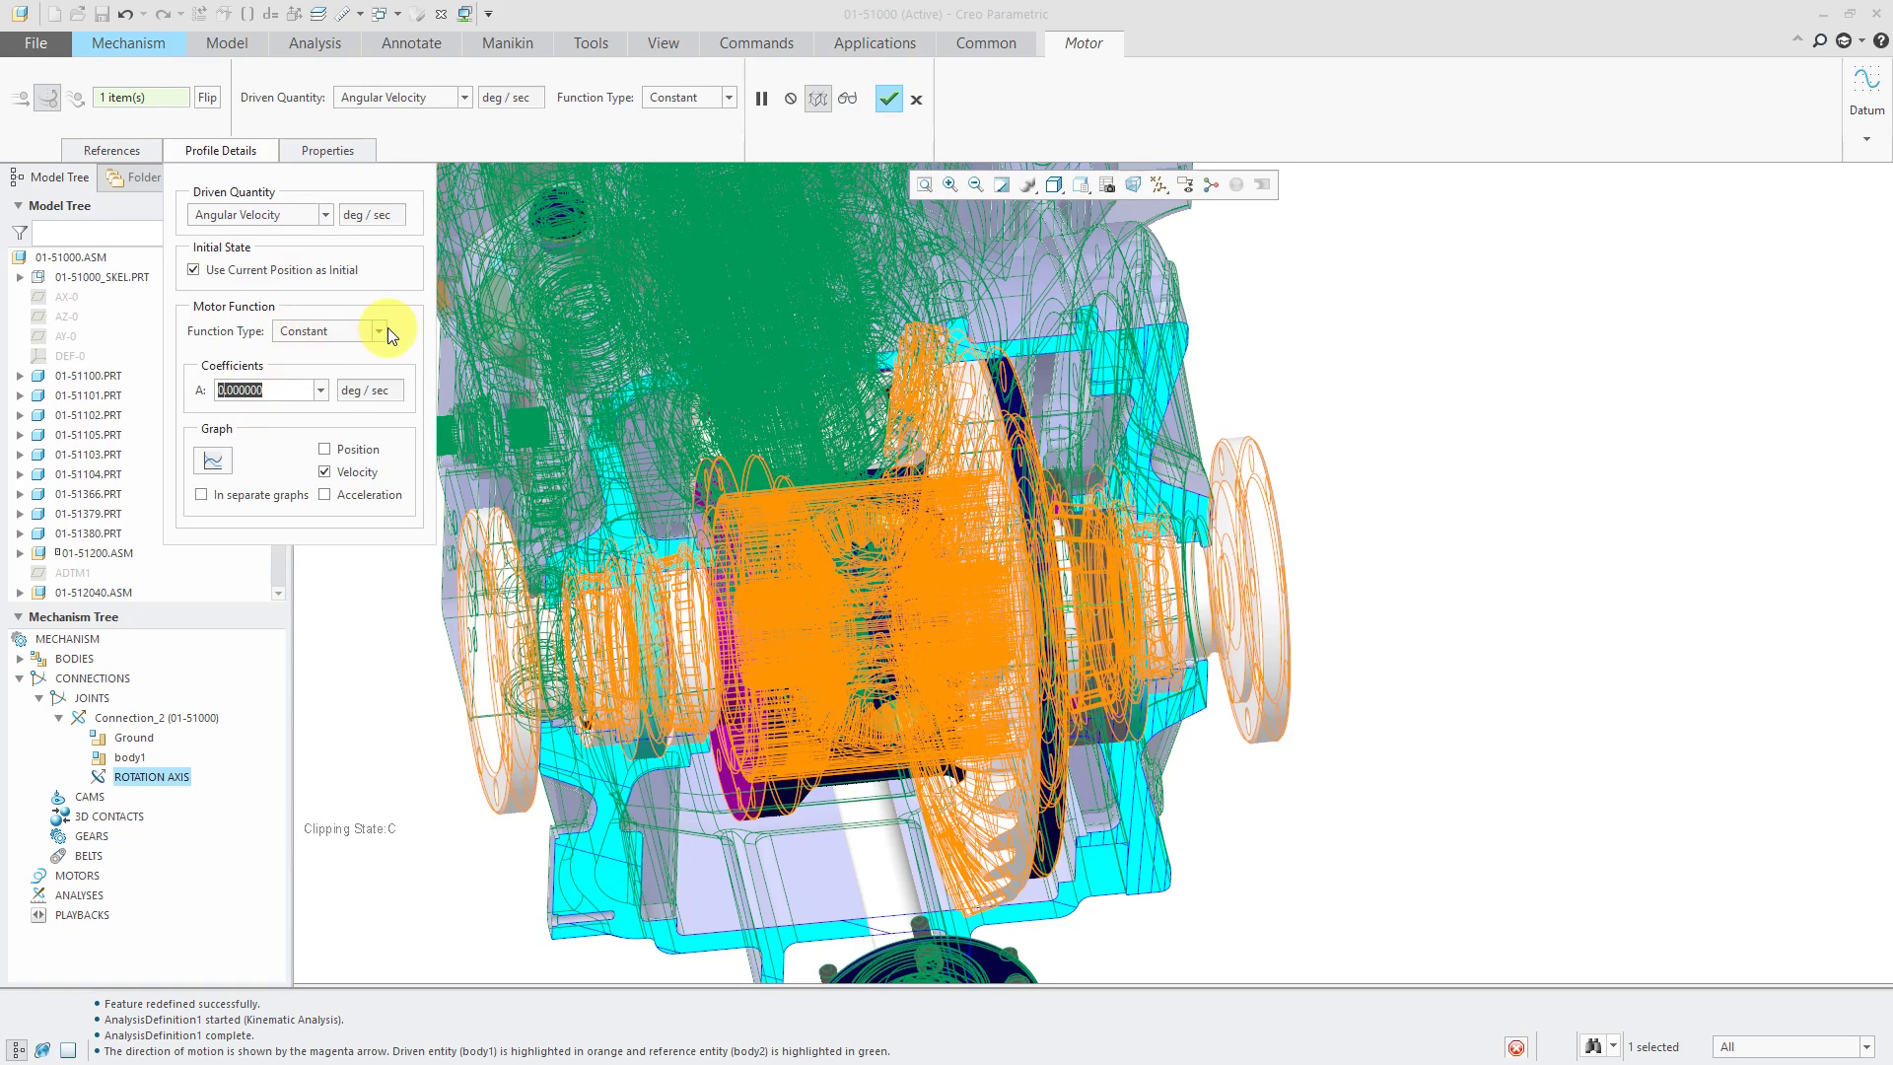
{"action": "type", "text": "360"}
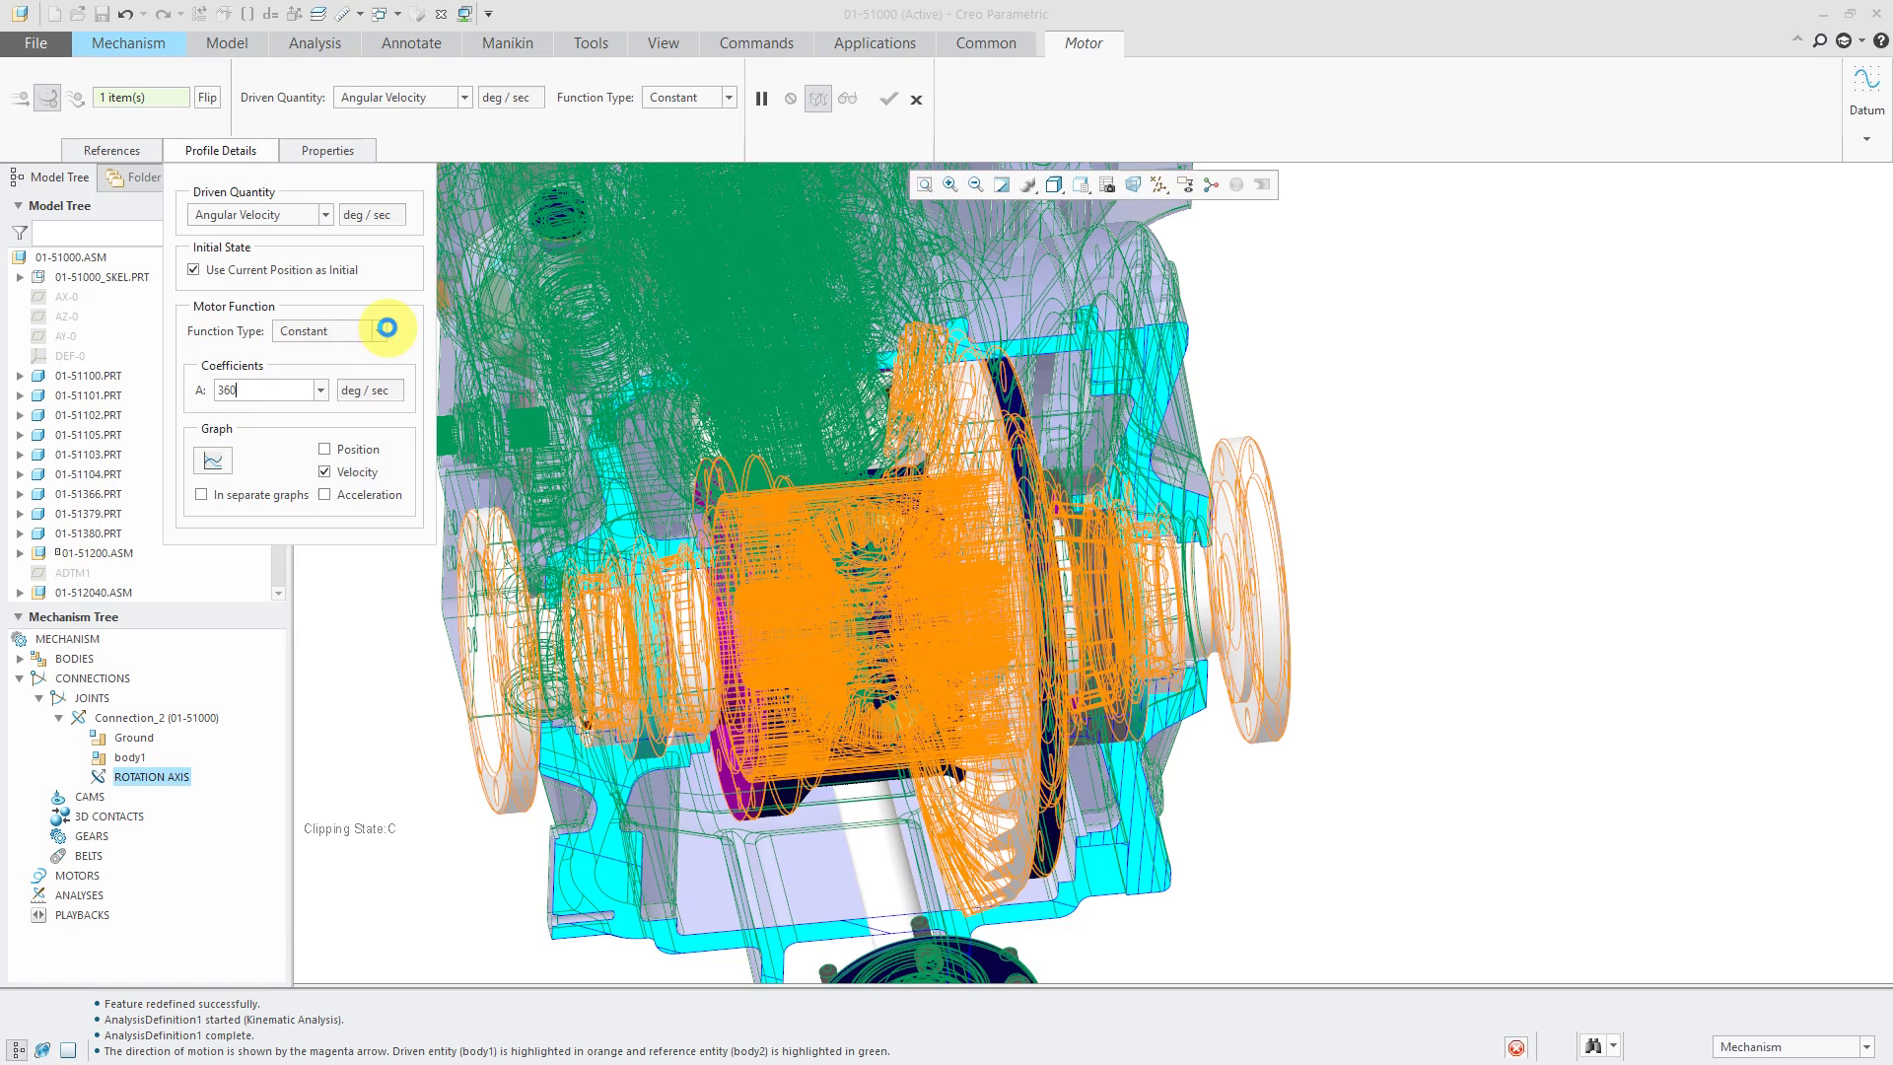
{"action": "key", "text": "Return"}
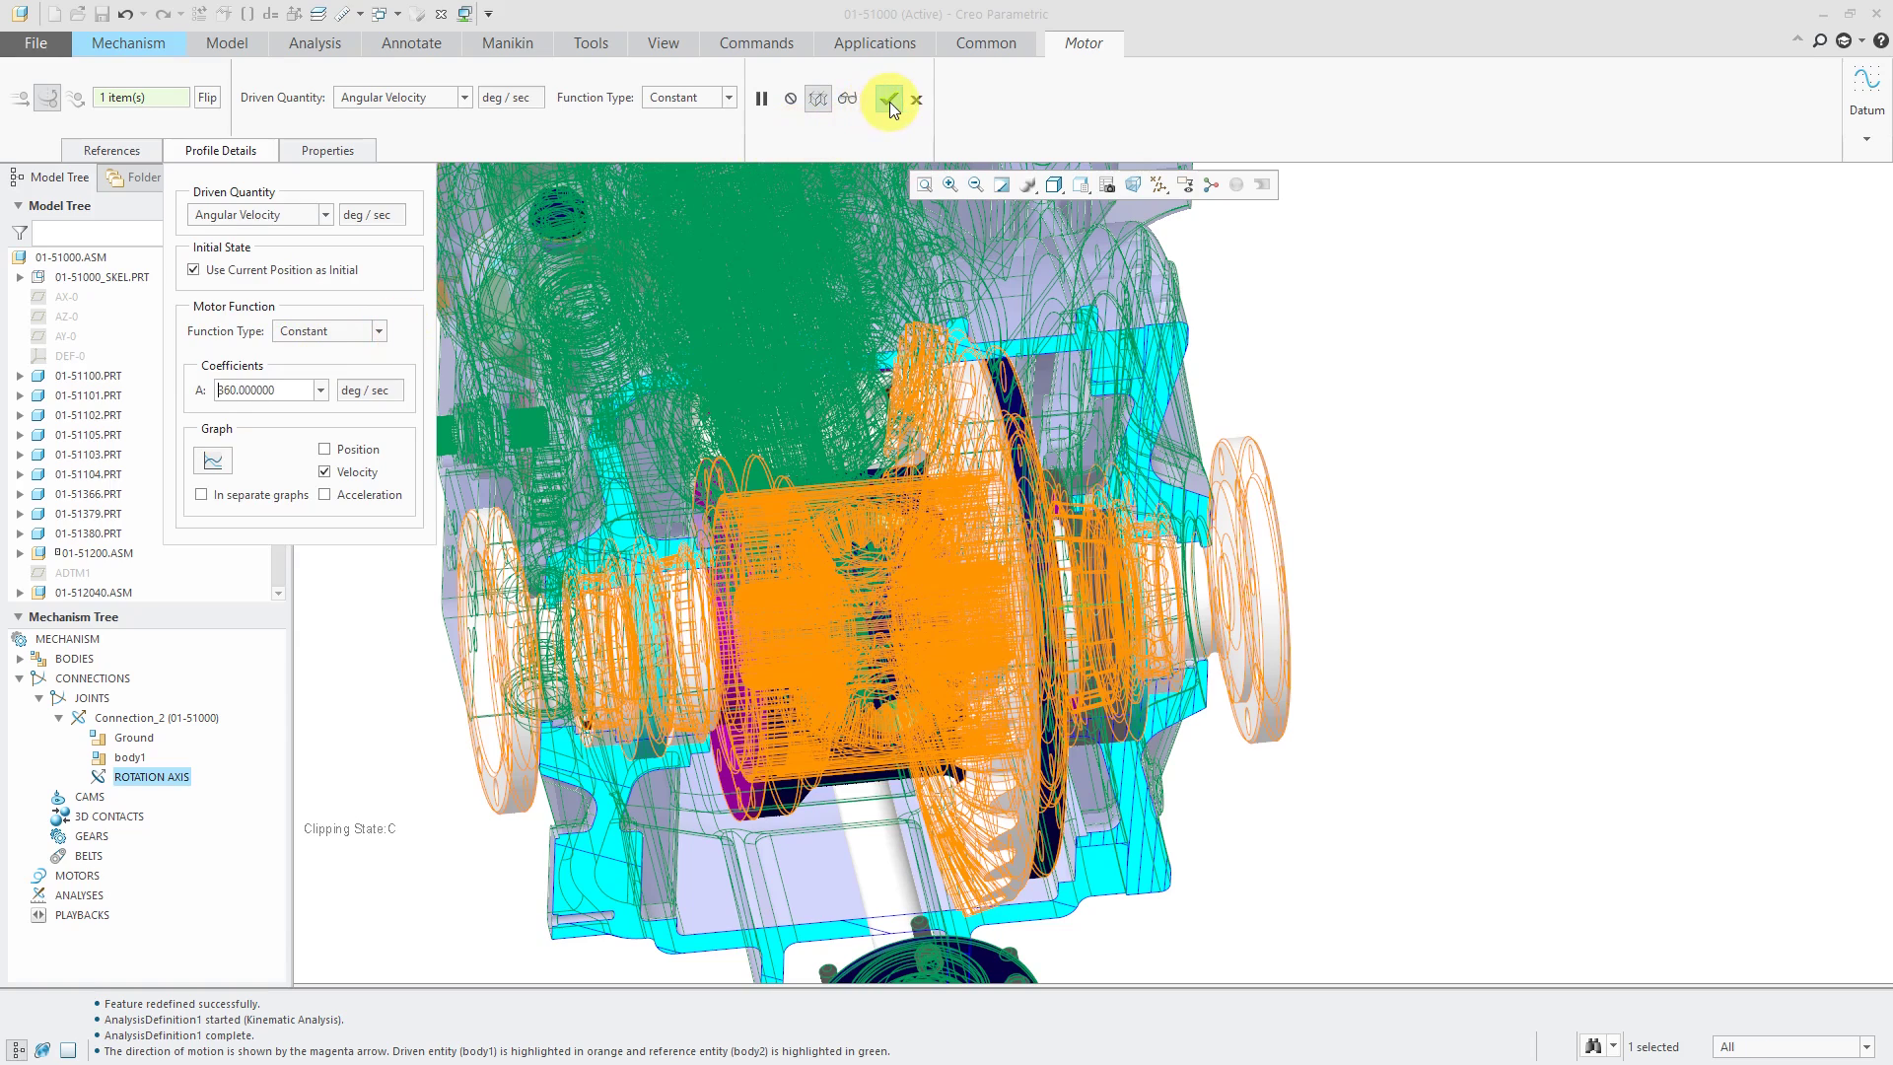
{"action": "left_click", "coordinate": [888, 97]}
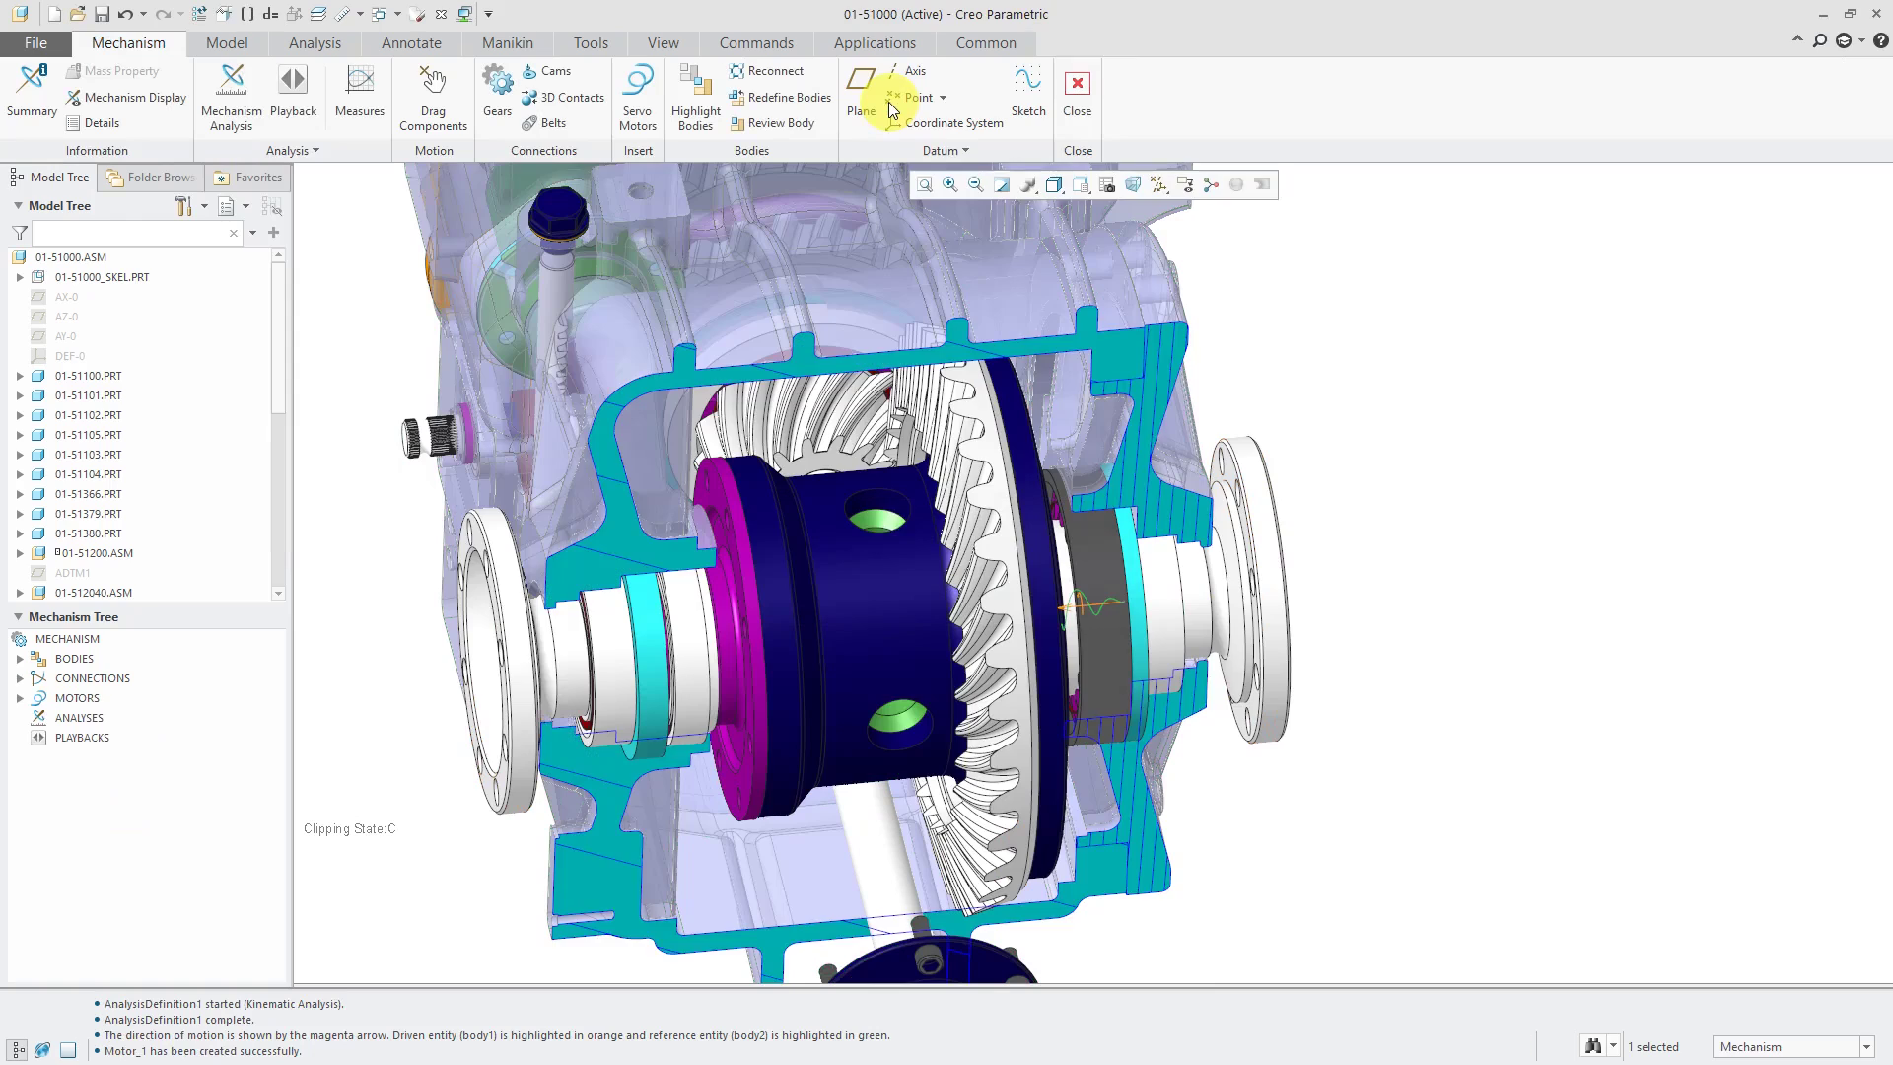
- Define a Kinematic analysis with end time 4 and review its Motor 1 drive
{"action": "left_click", "coordinate": [220, 98]}
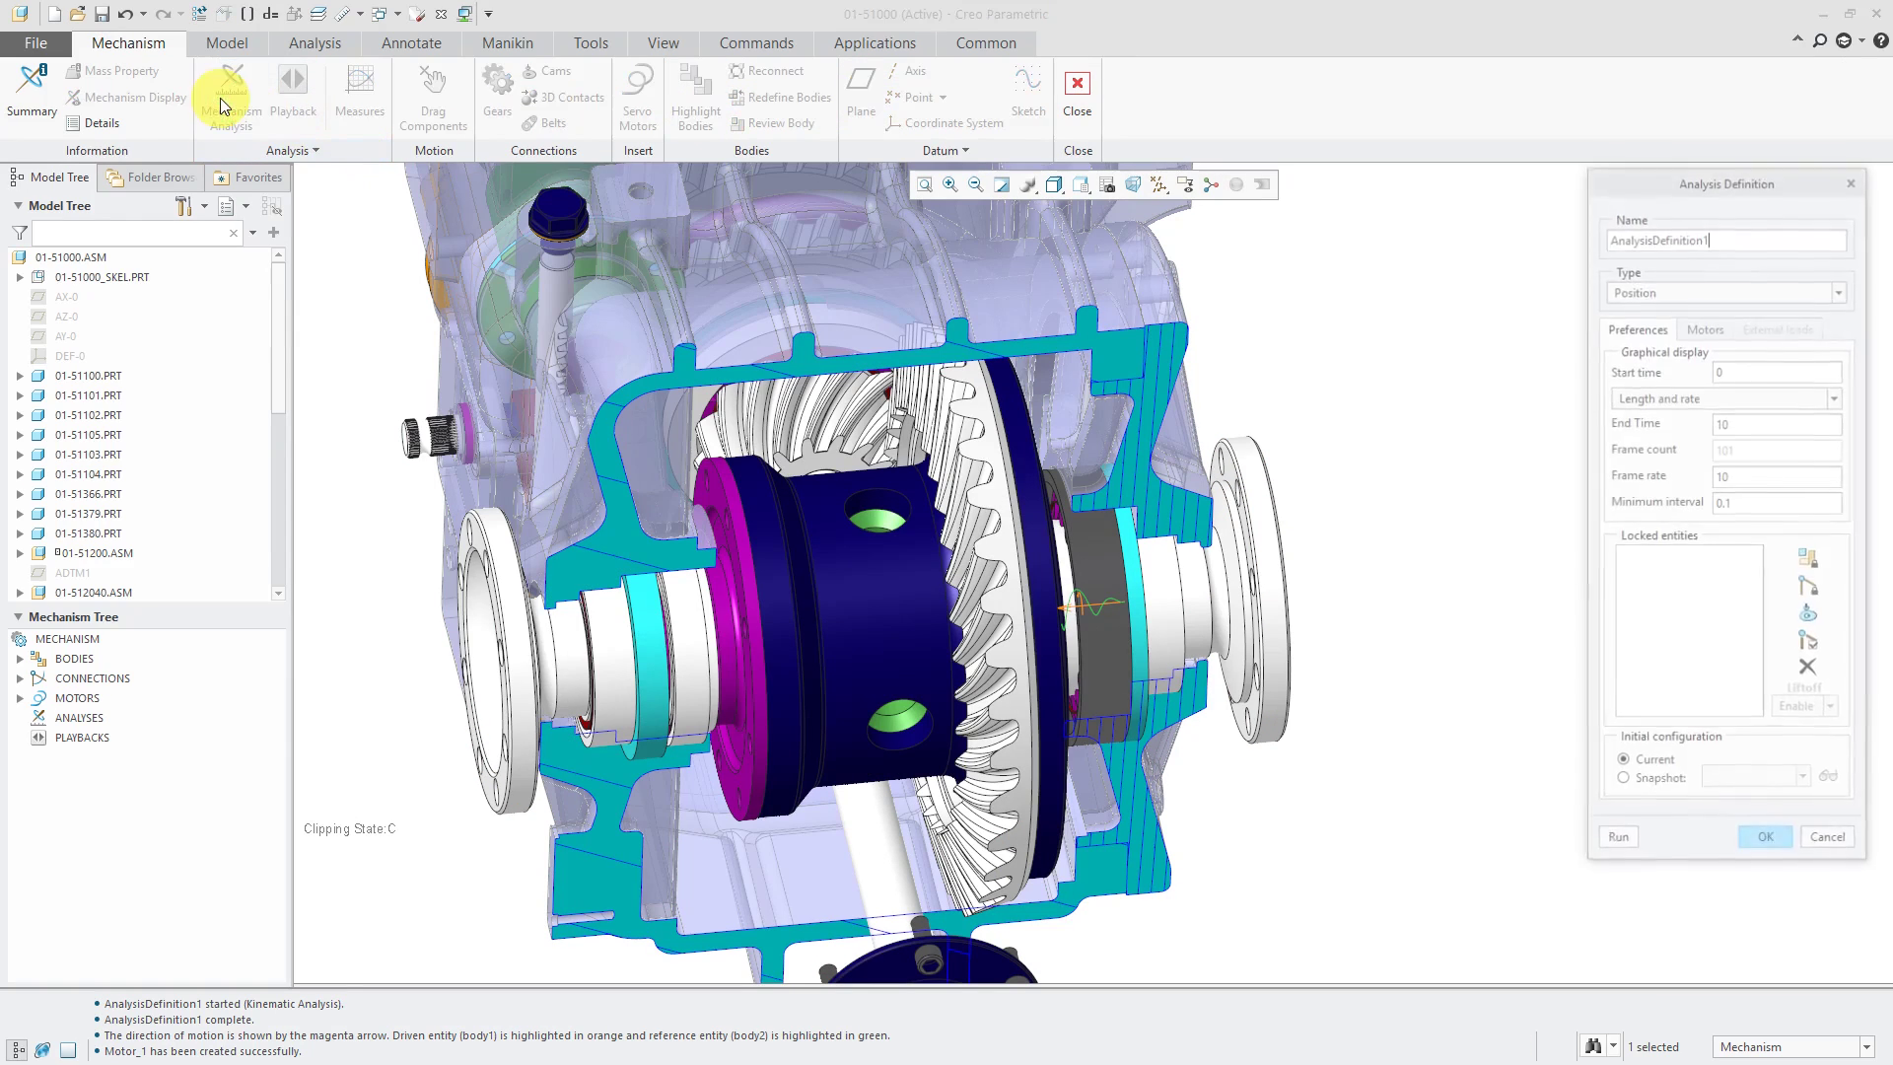
{"action": "left_click", "coordinate": [1681, 289]}
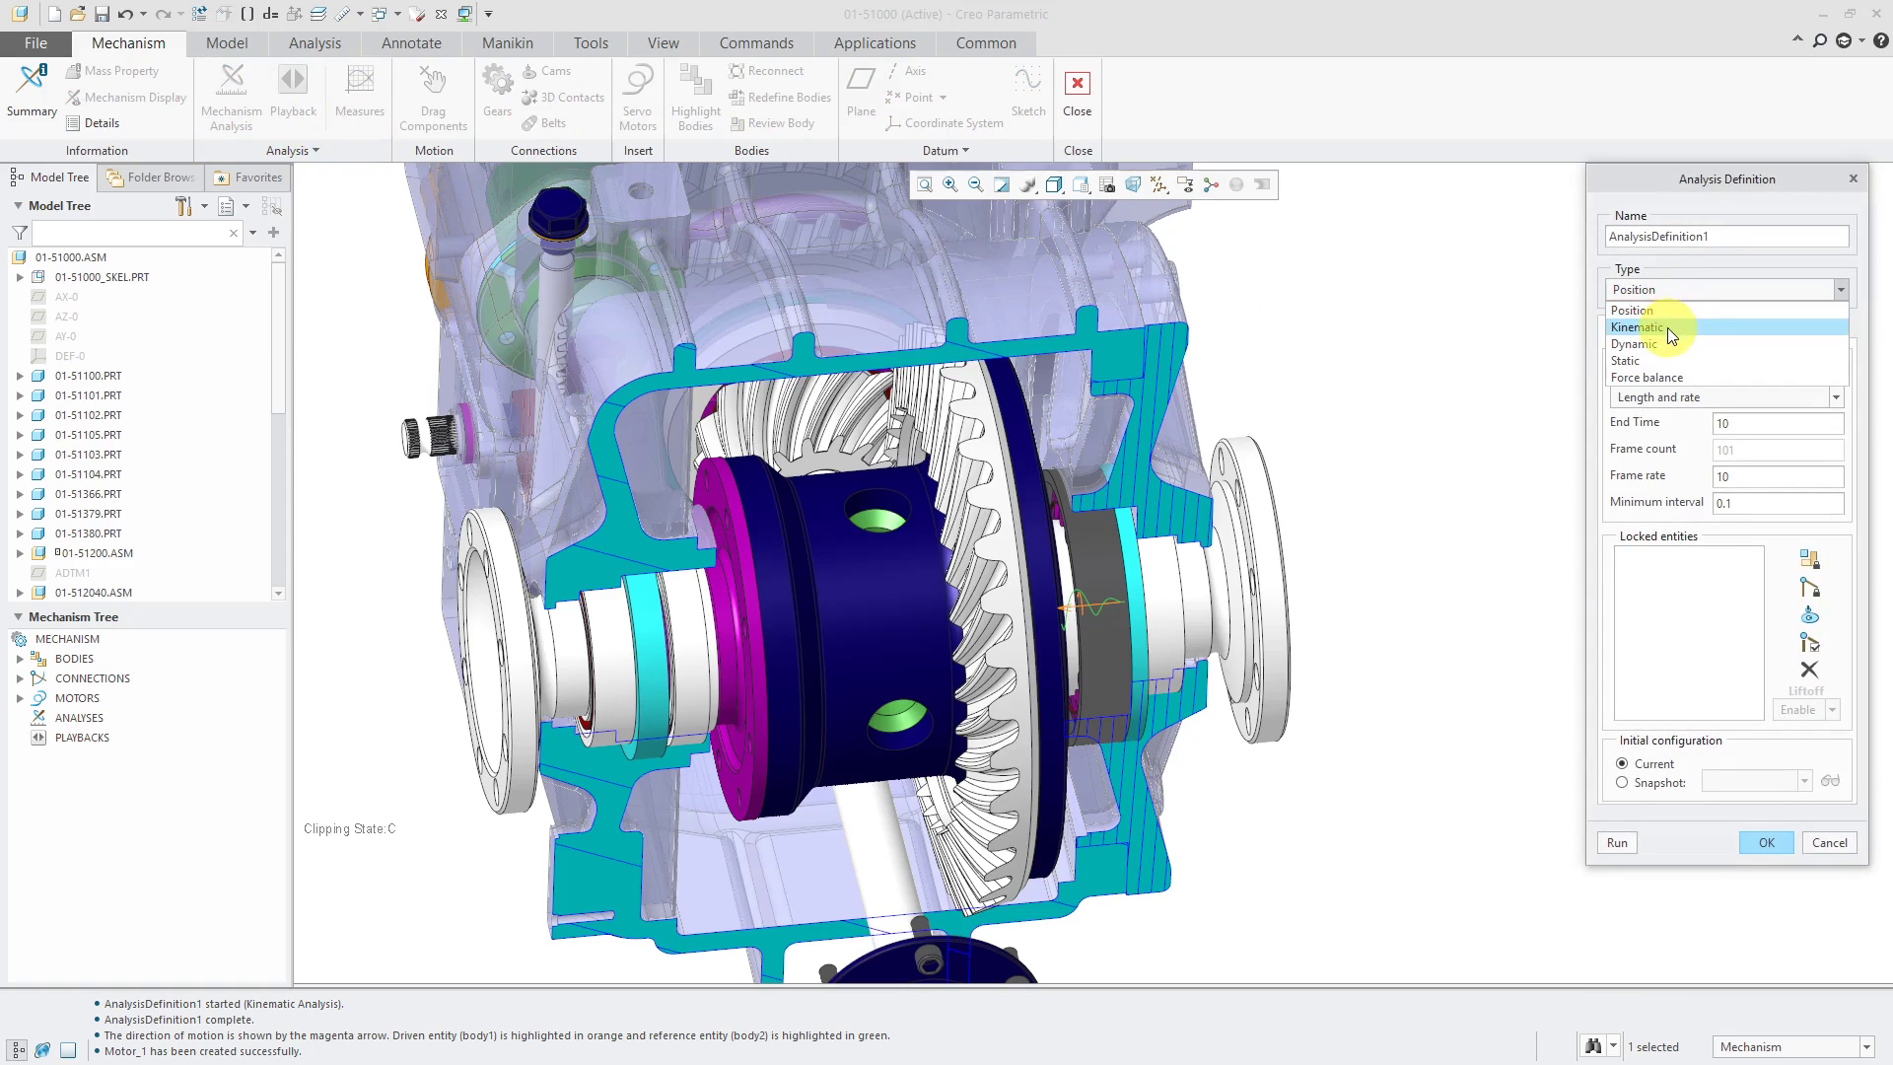
{"action": "left_click", "coordinate": [1665, 327]}
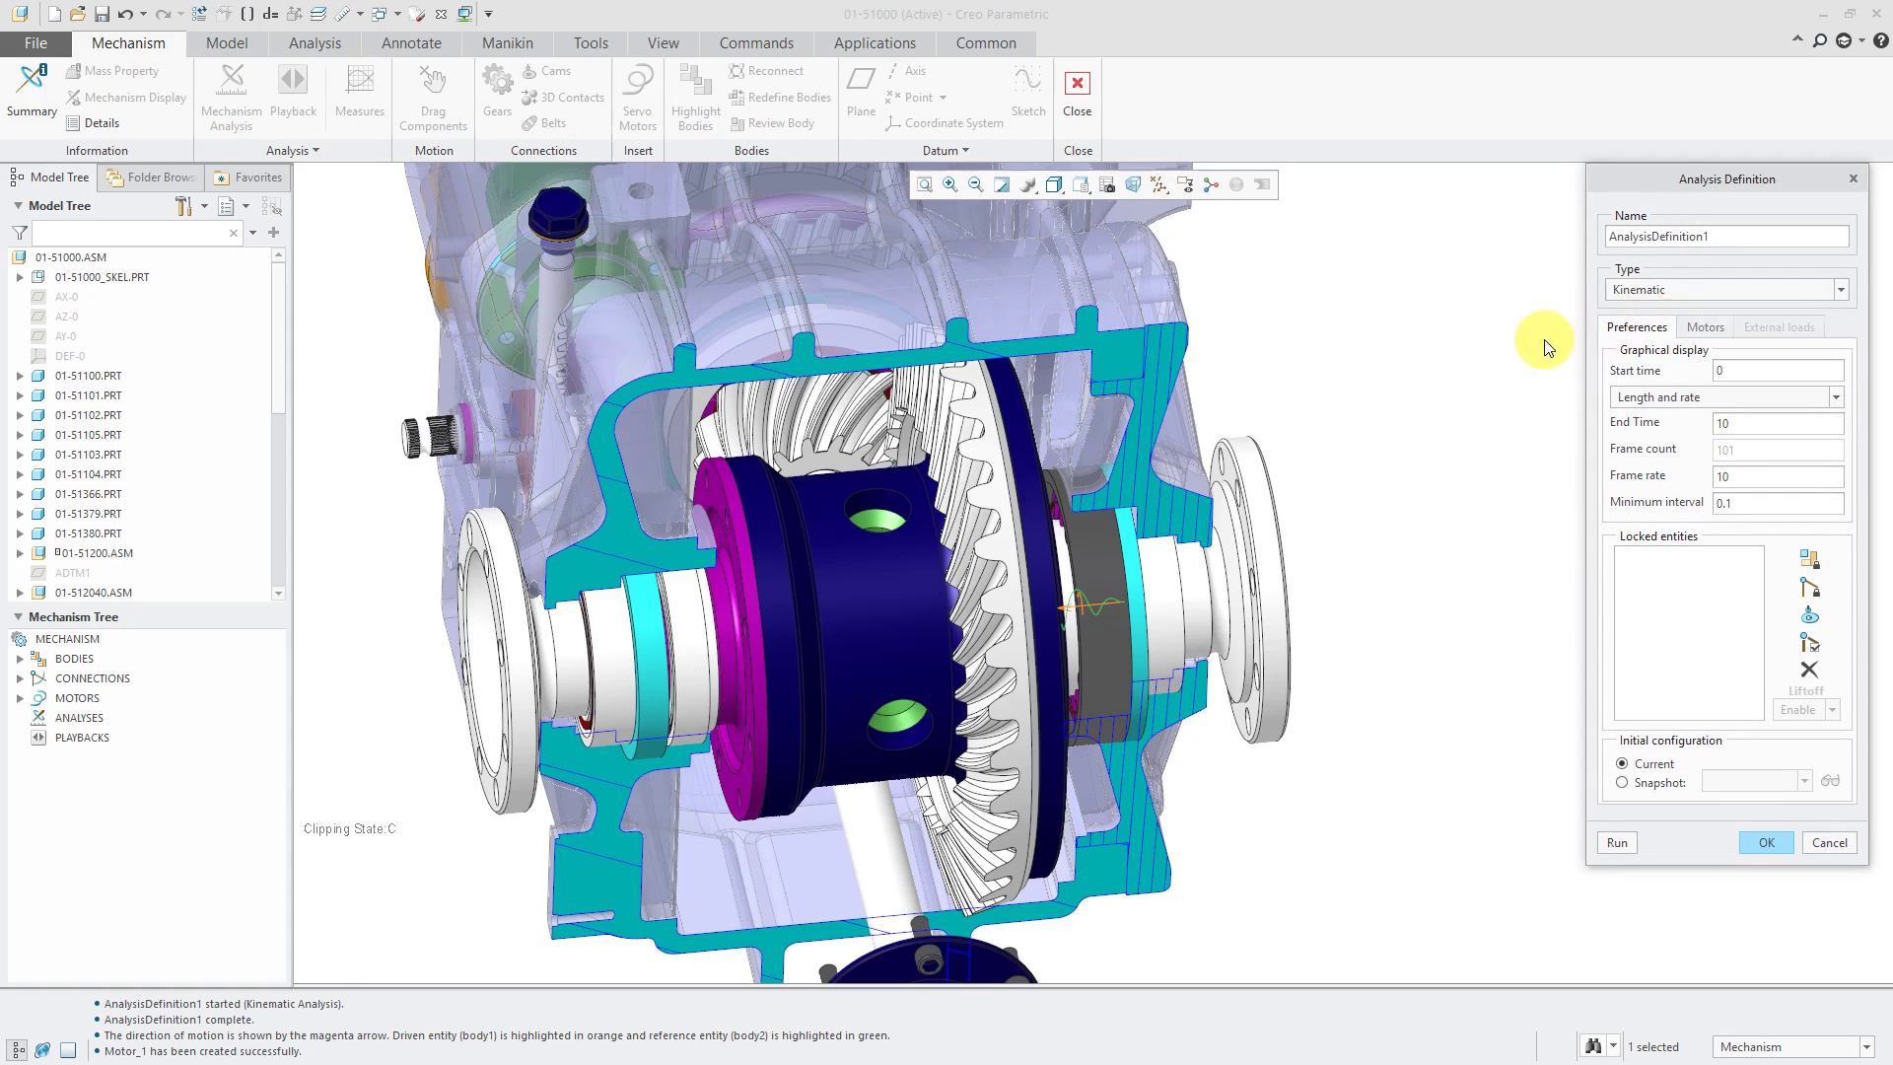
{"action": "double_click", "coordinate": [1733, 420]}
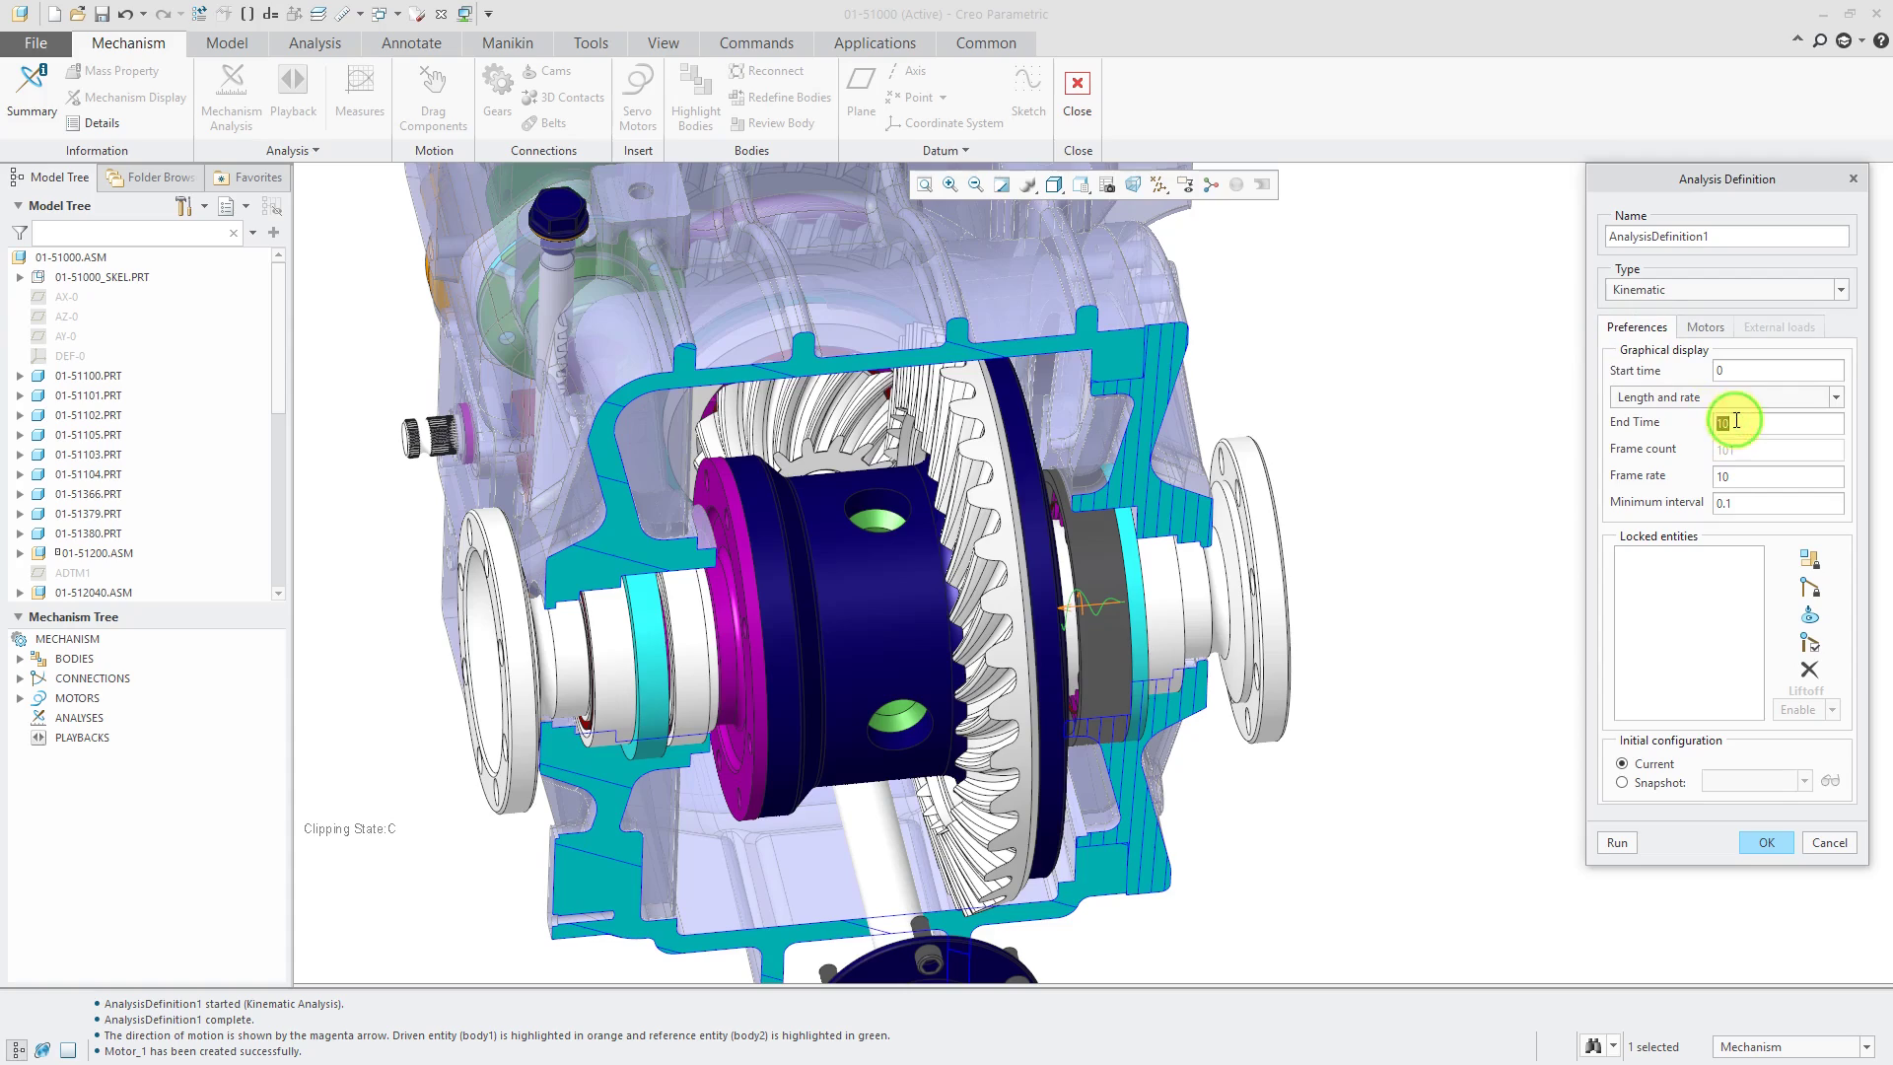
{"action": "type", "text": "4"}
{"action": "left_click", "coordinate": [1711, 332]}
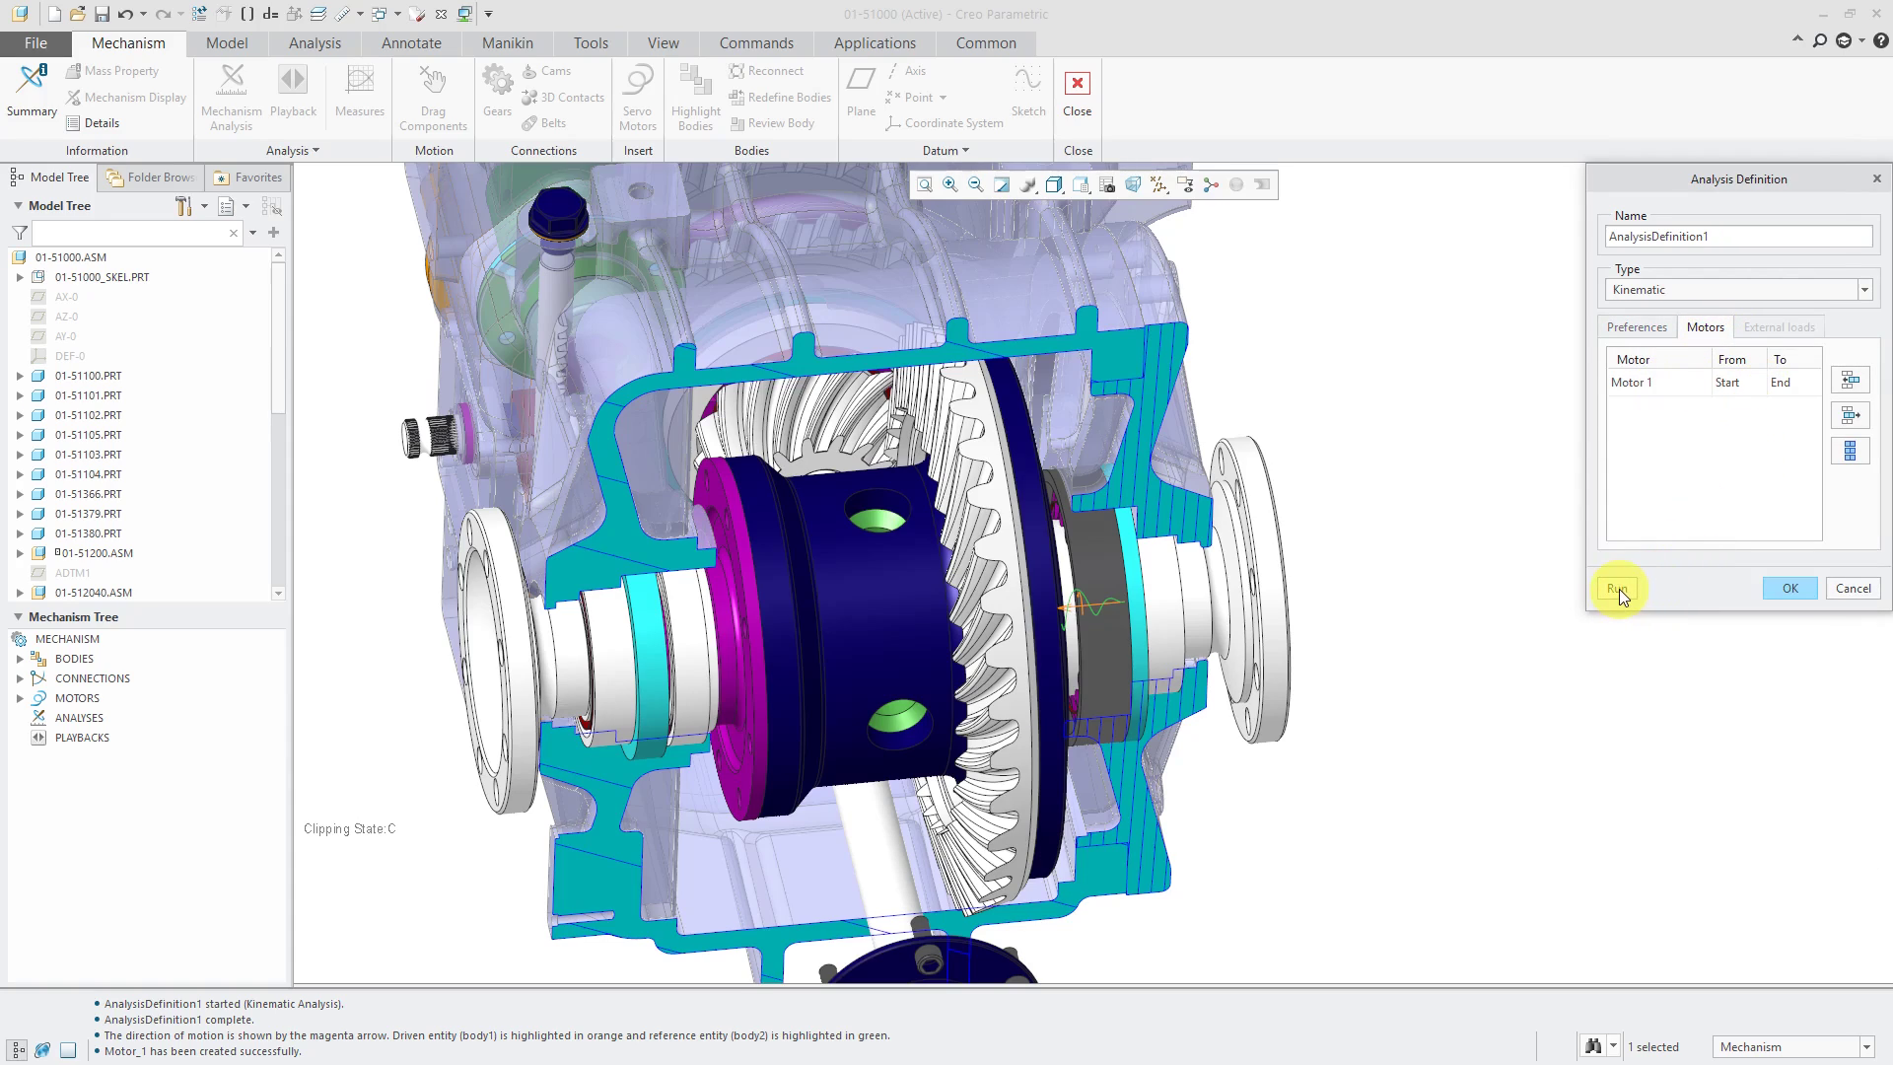
- Run AnalysisDefinition1 until it finishes, then confirm the definition with OK
{"action": "left_click", "coordinate": [1620, 588]}
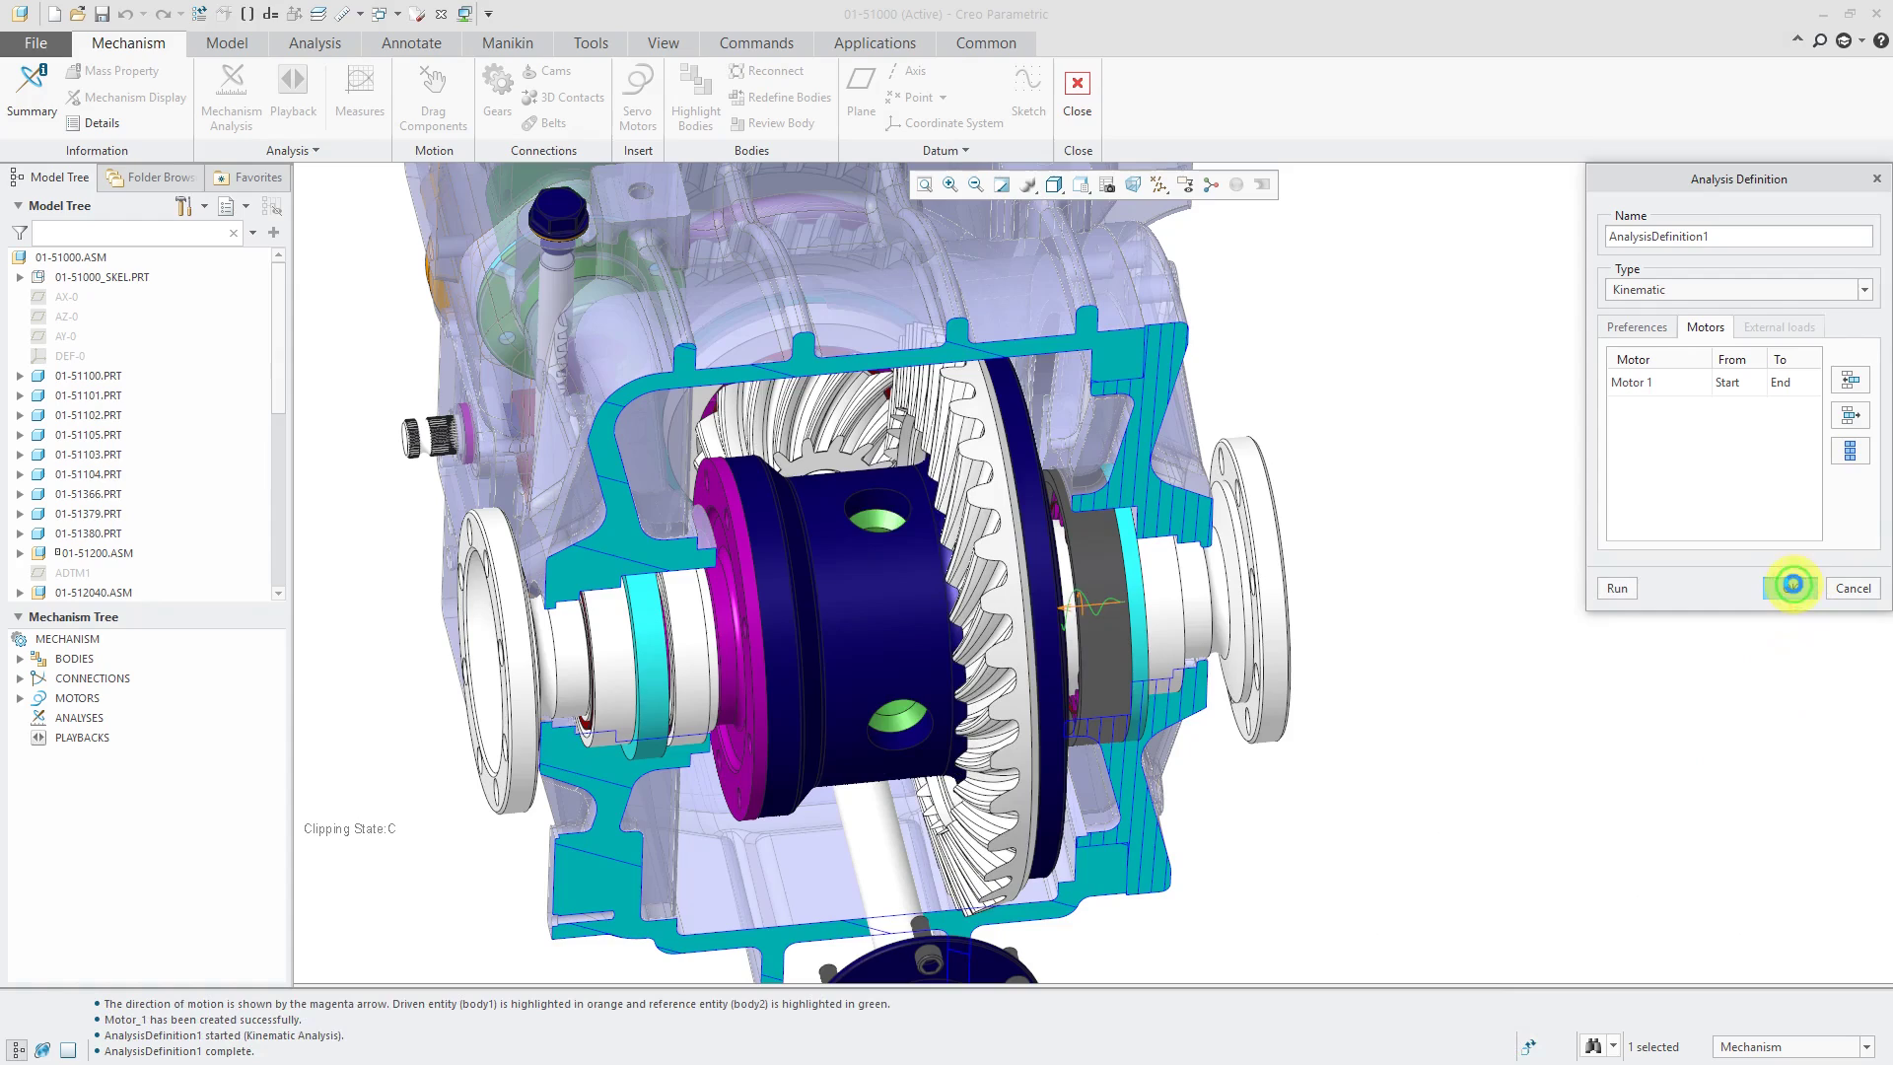
{"action": "left_click", "coordinate": [1790, 588]}
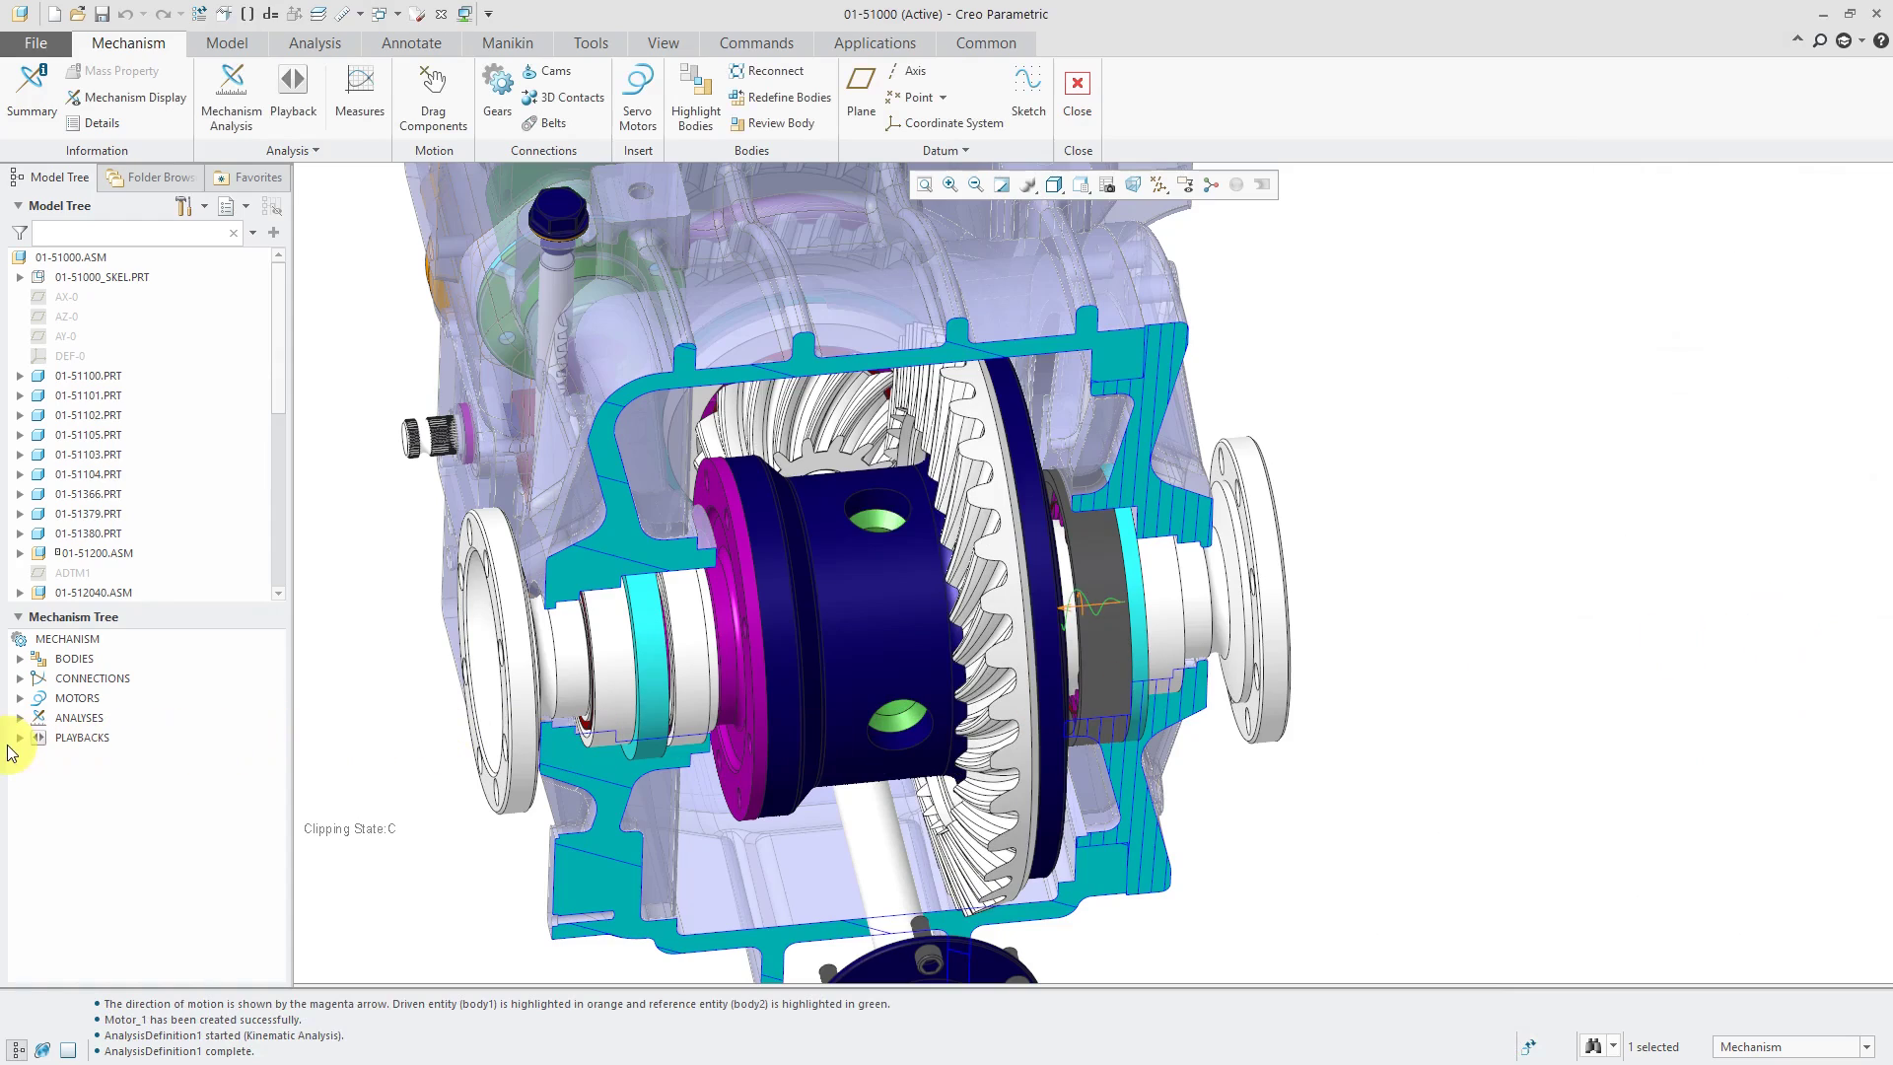
- Play back AnalysisDefinition1 from Playbacks to animate the rotating differential gears
{"action": "left_click", "coordinate": [20, 737]}
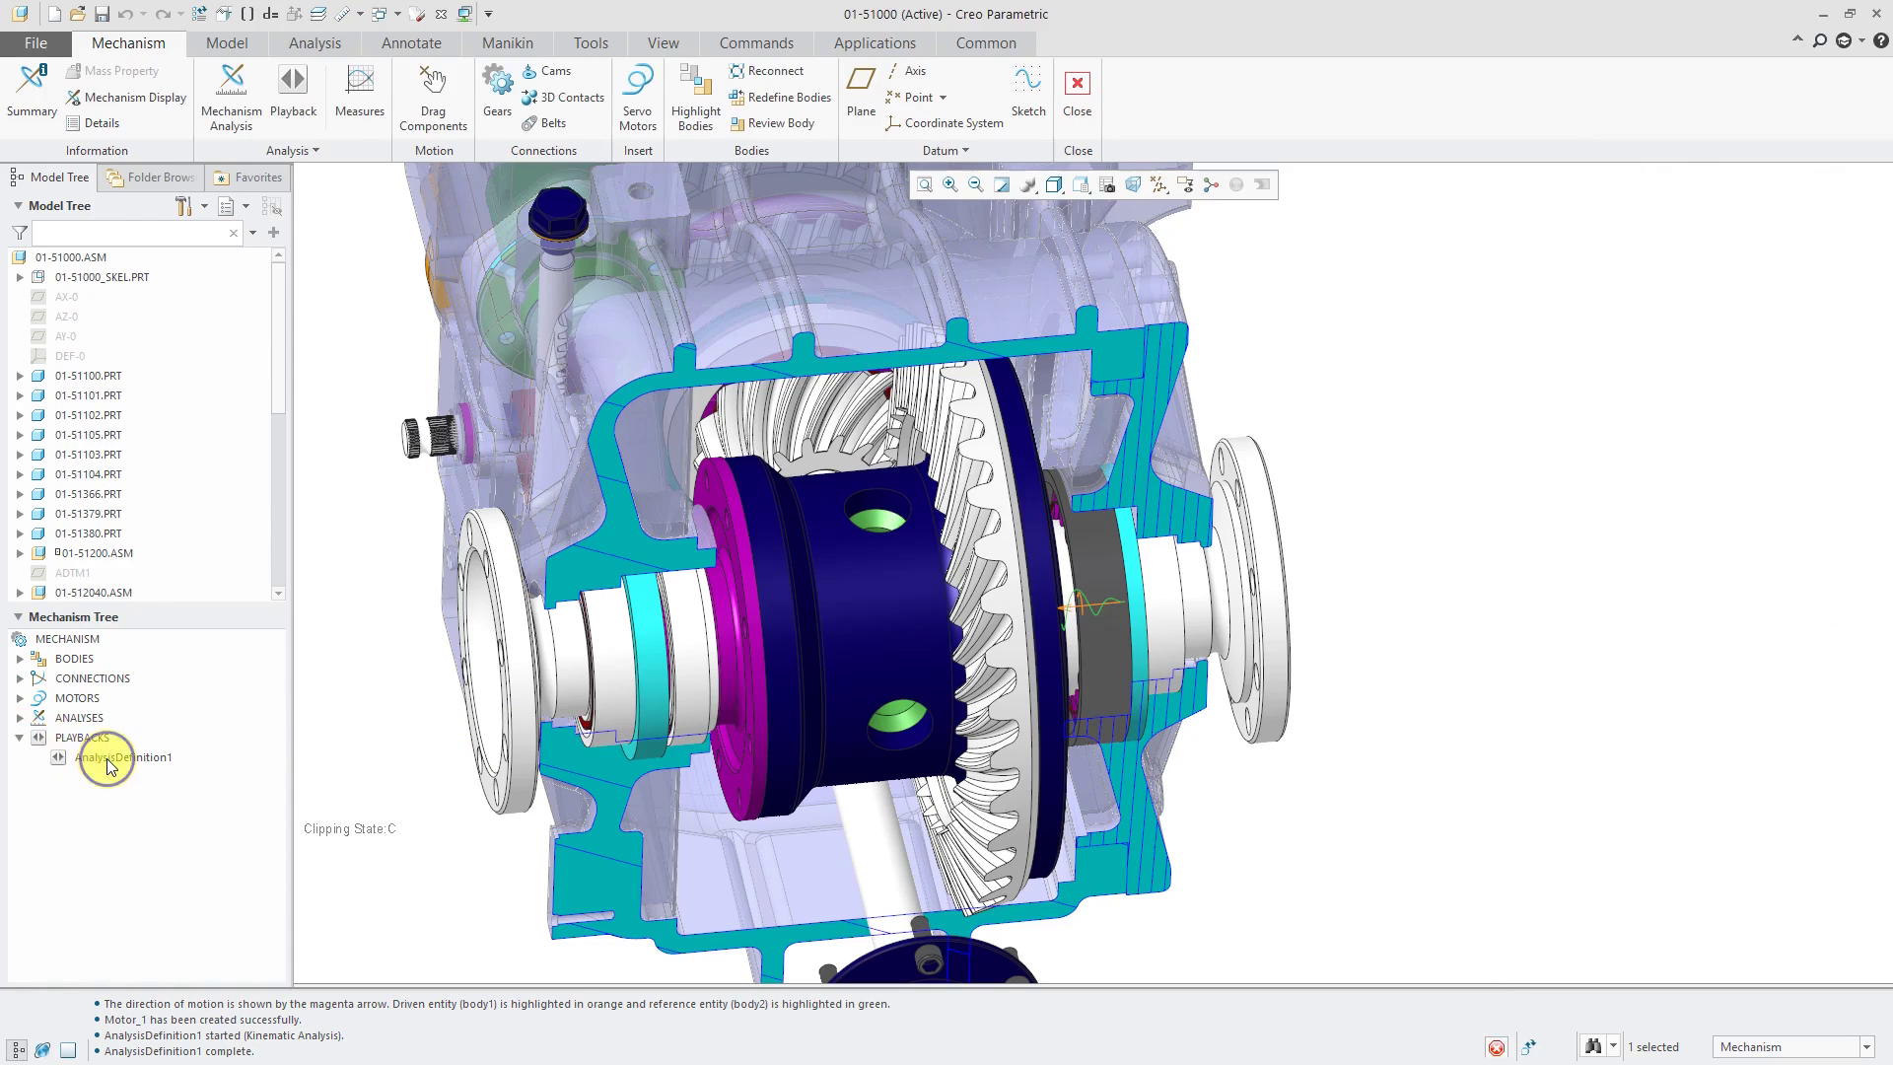
{"action": "right_click", "coordinate": [106, 758]}
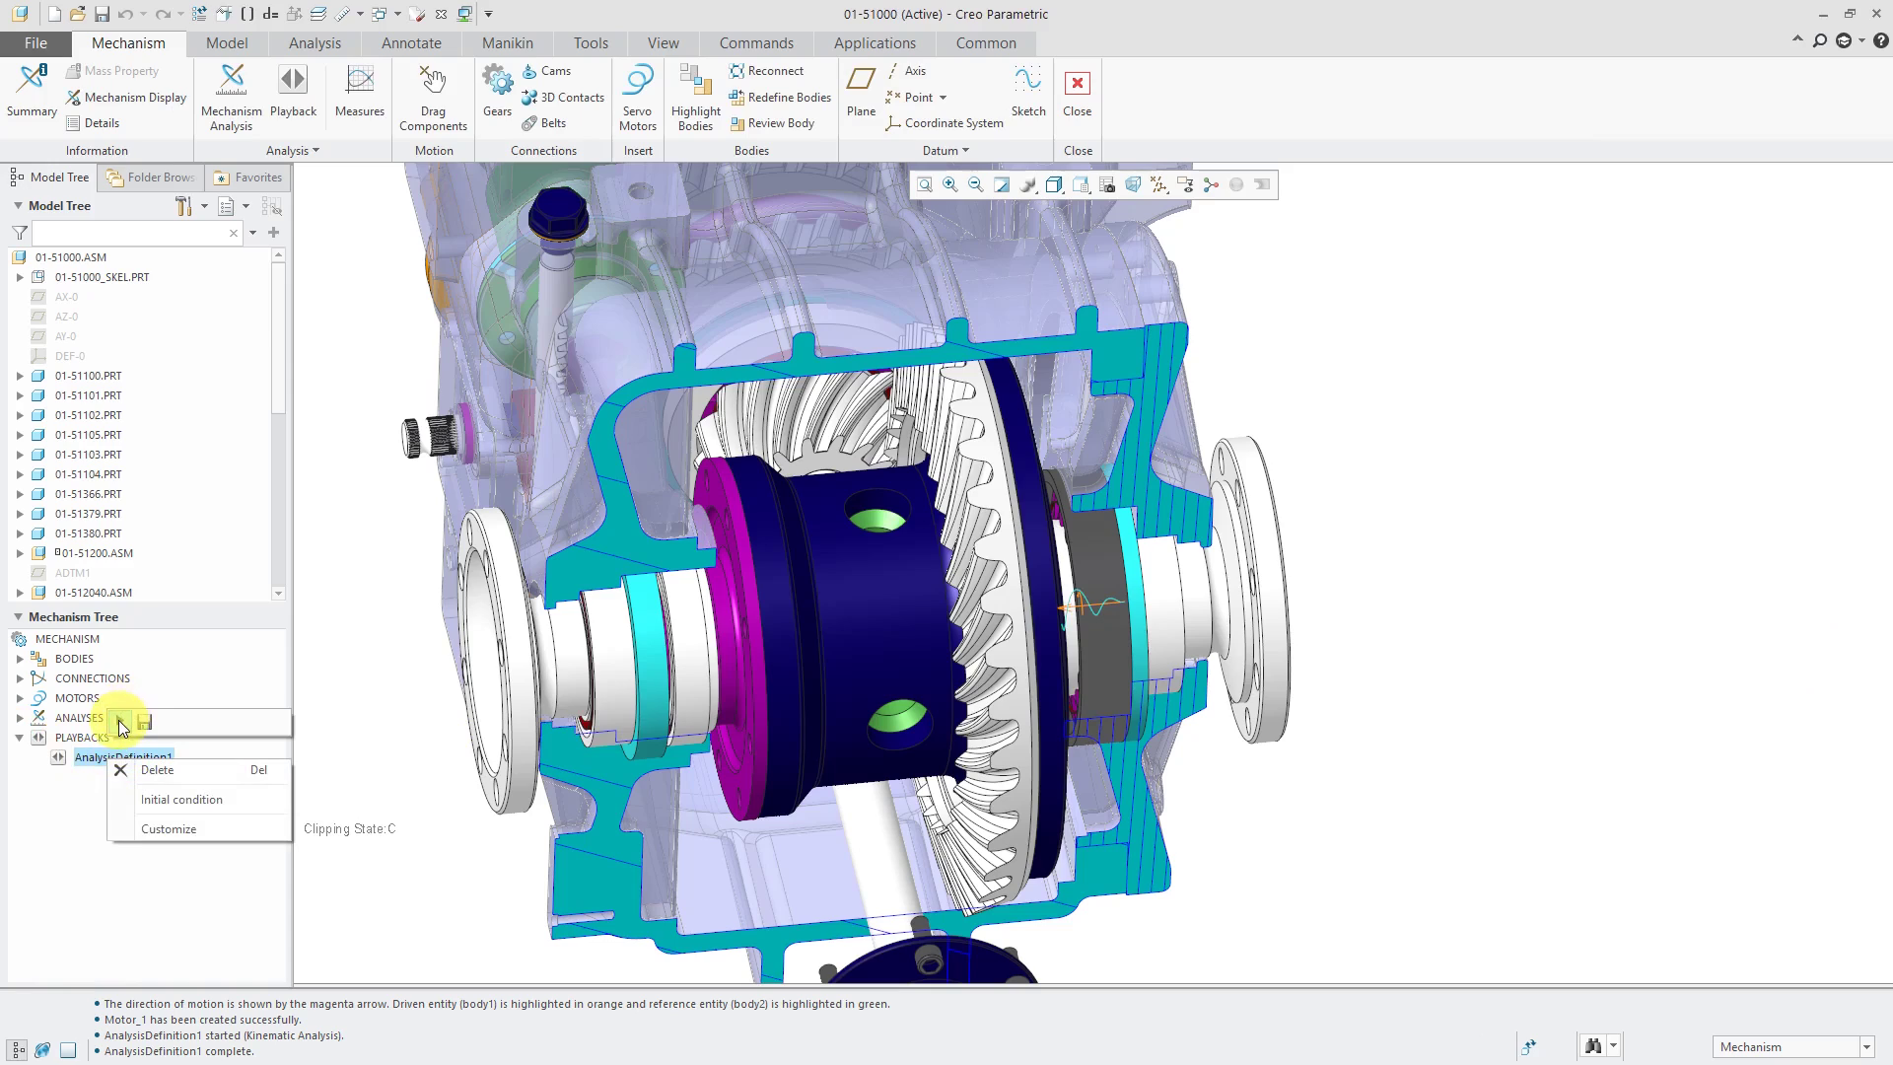
{"action": "left_click", "coordinate": [123, 718]}
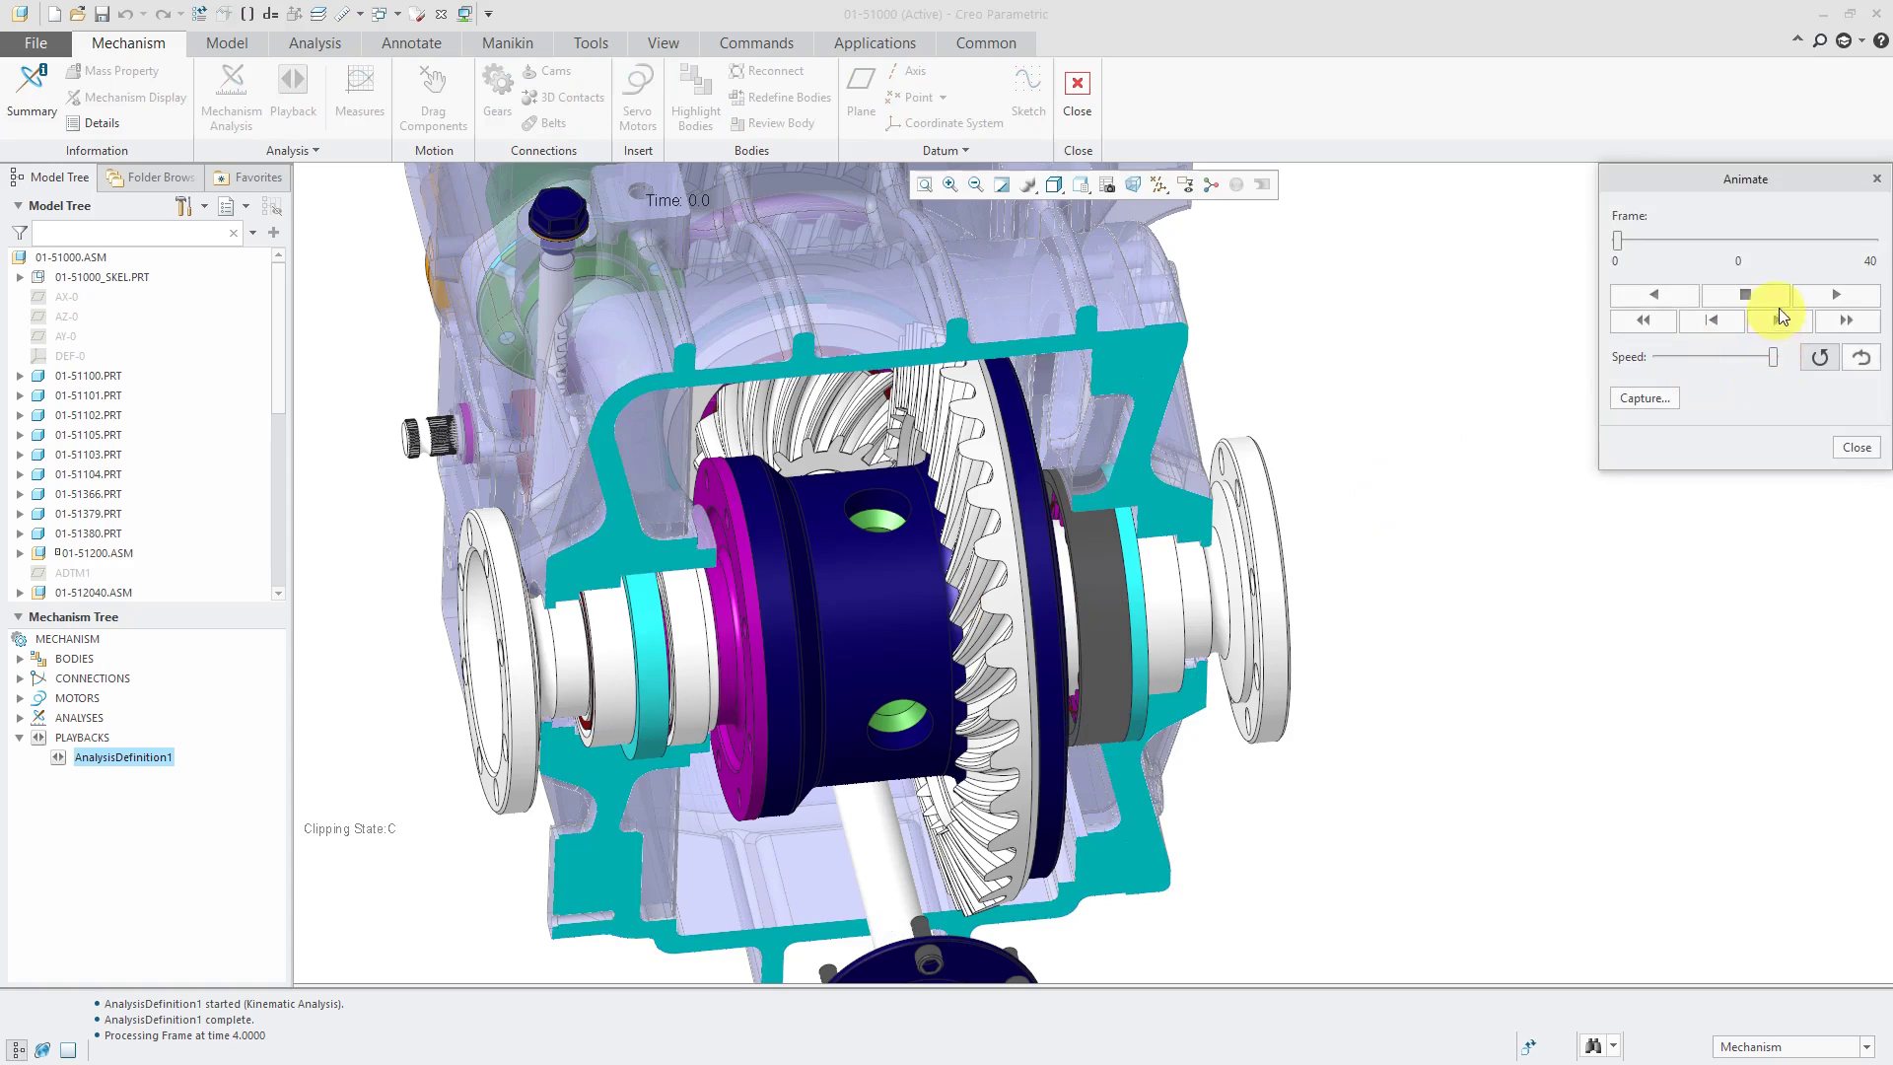
{"action": "left_click", "coordinate": [1842, 295]}
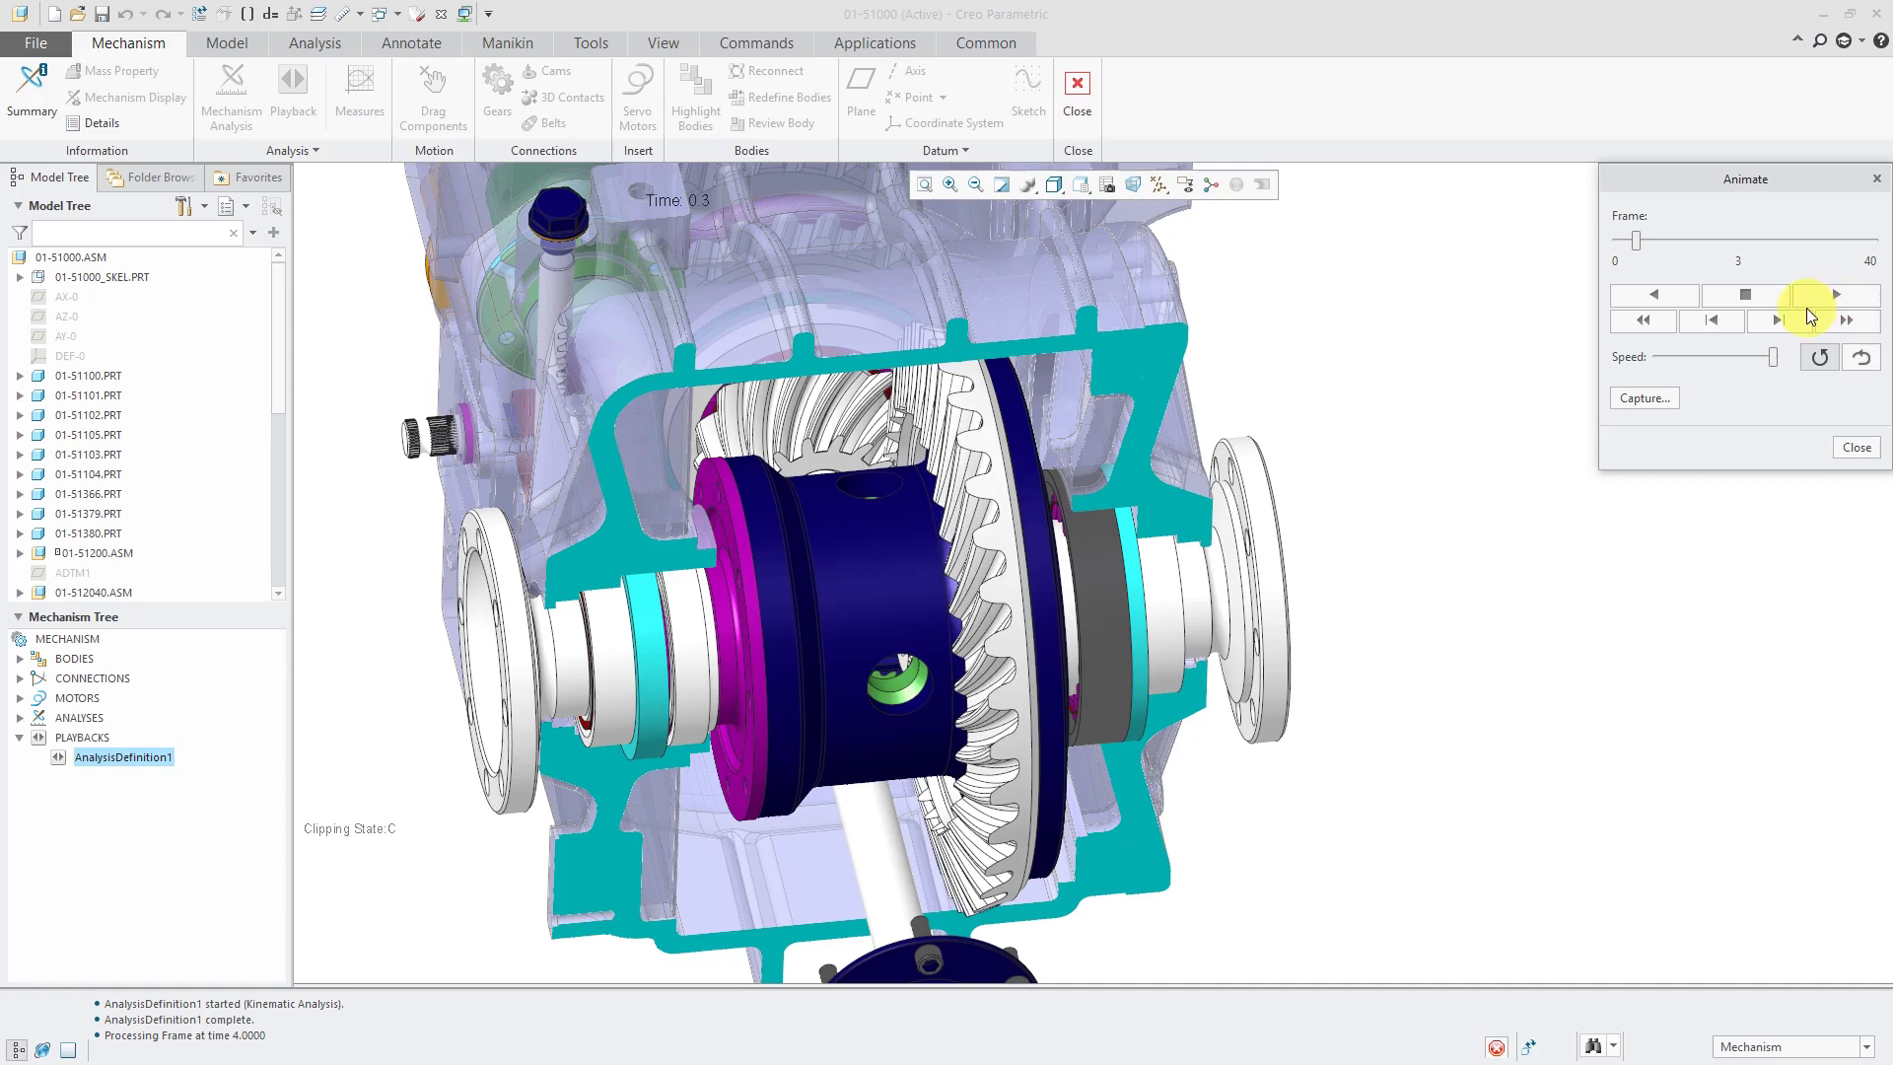
{"action": "left_click", "coordinate": [1743, 326]}
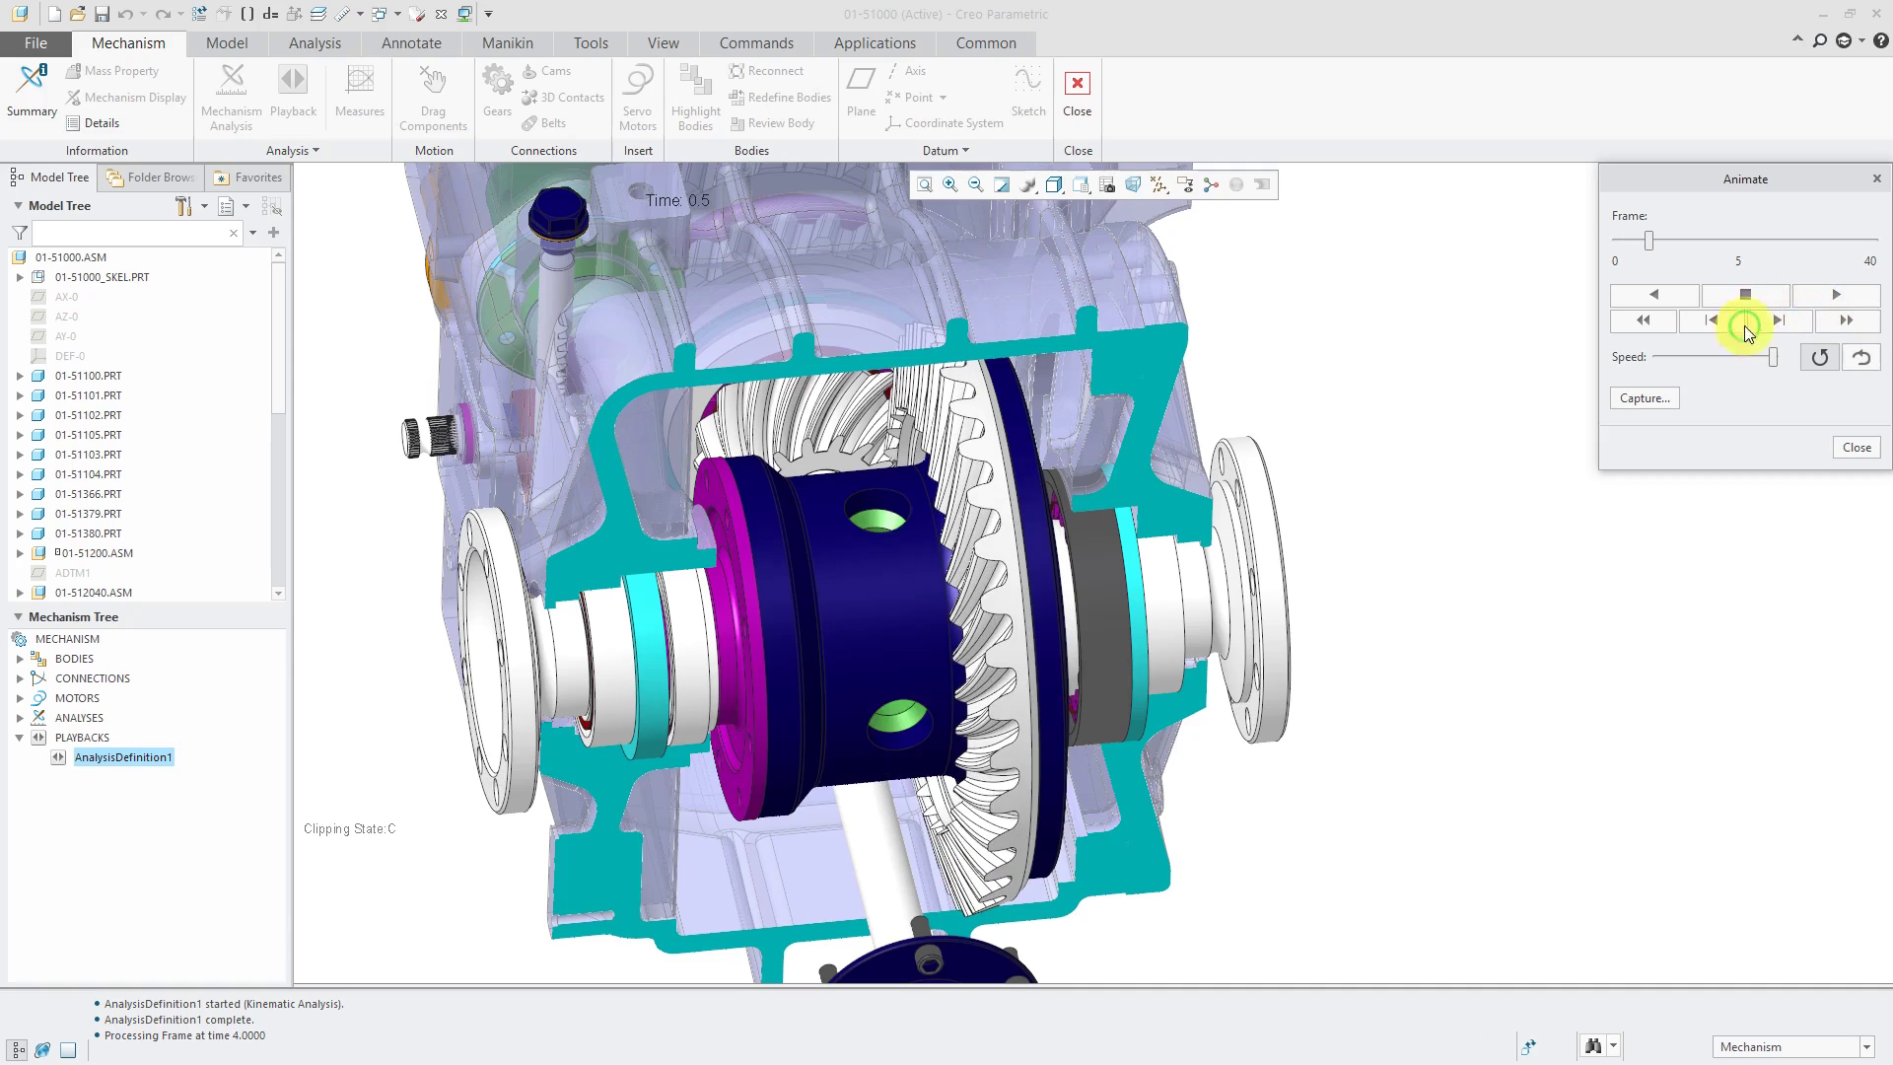
- Open the MPEG capture settings (640×328, 25 fps) and move them off the Animate dialog
{"action": "left_click", "coordinate": [1643, 395]}
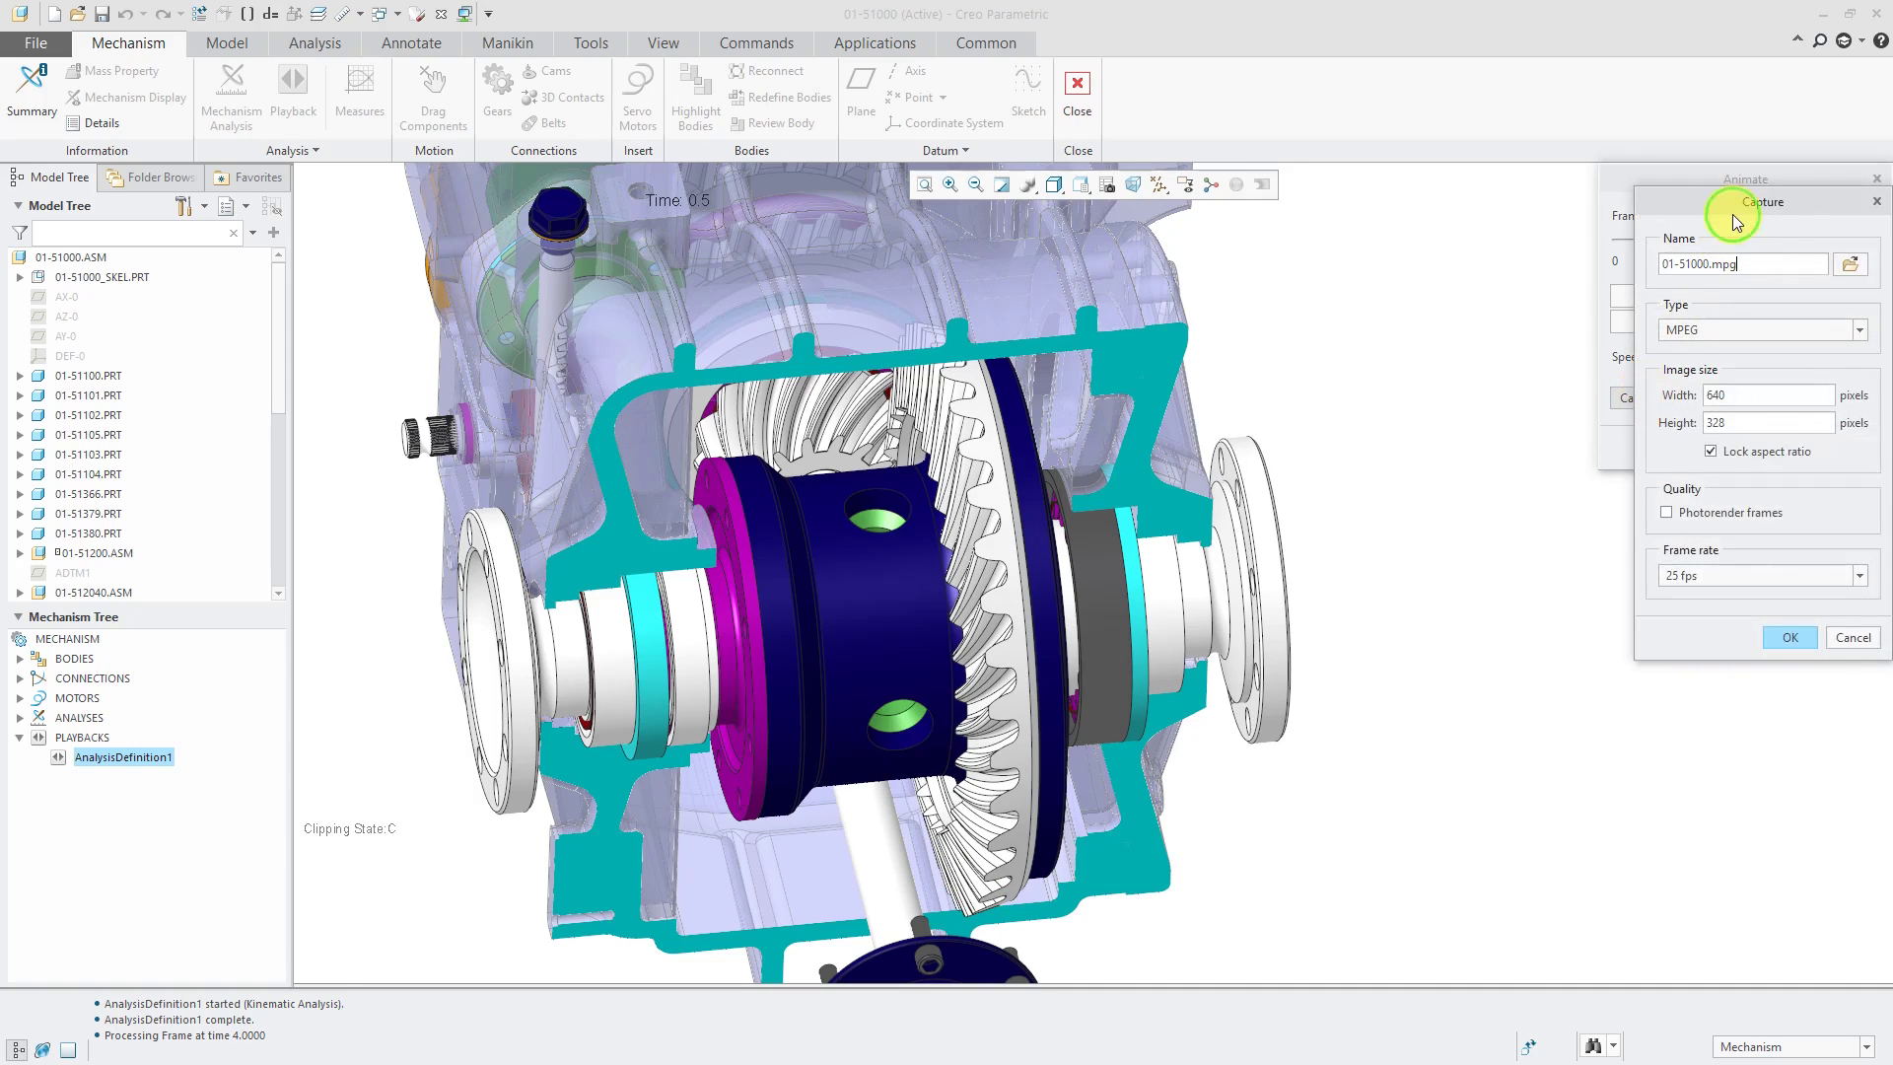
{"action": "left_click_drag", "start_coordinate": [1732, 214], "coordinate": [1397, 238]}
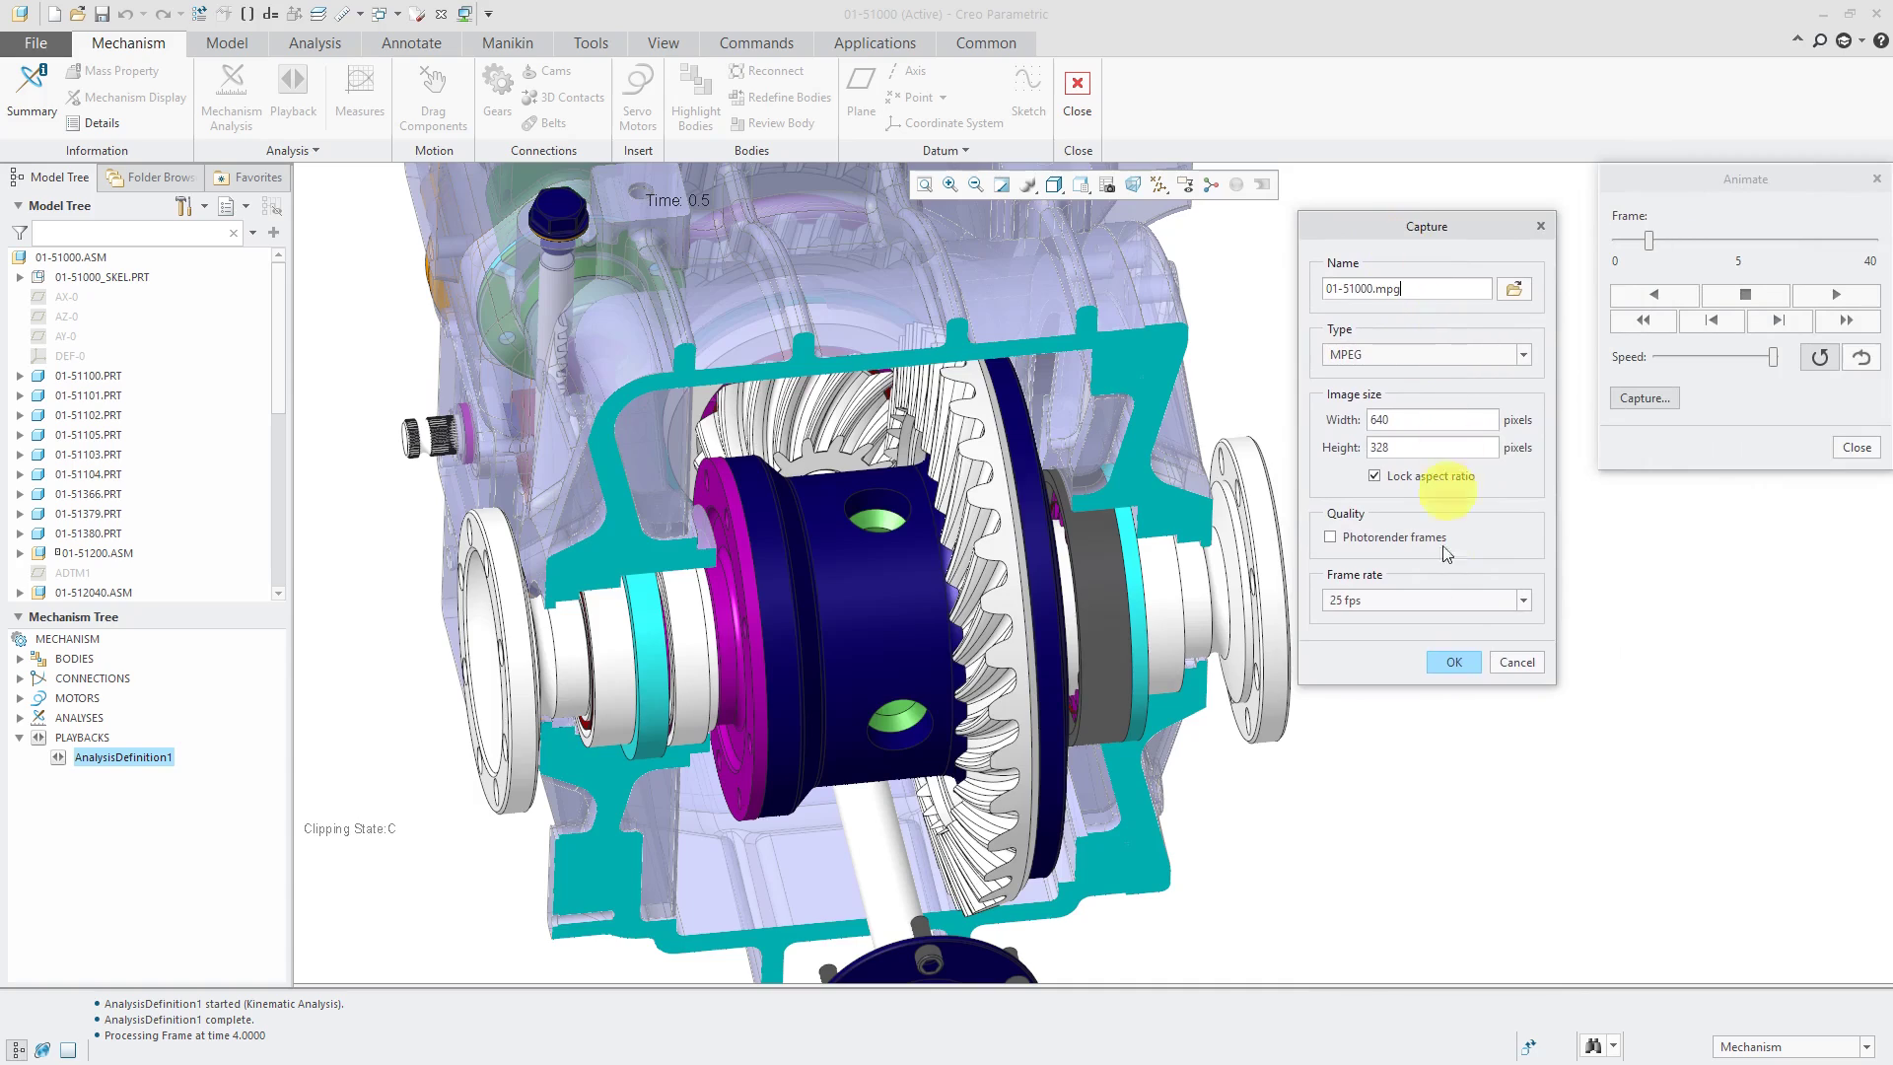